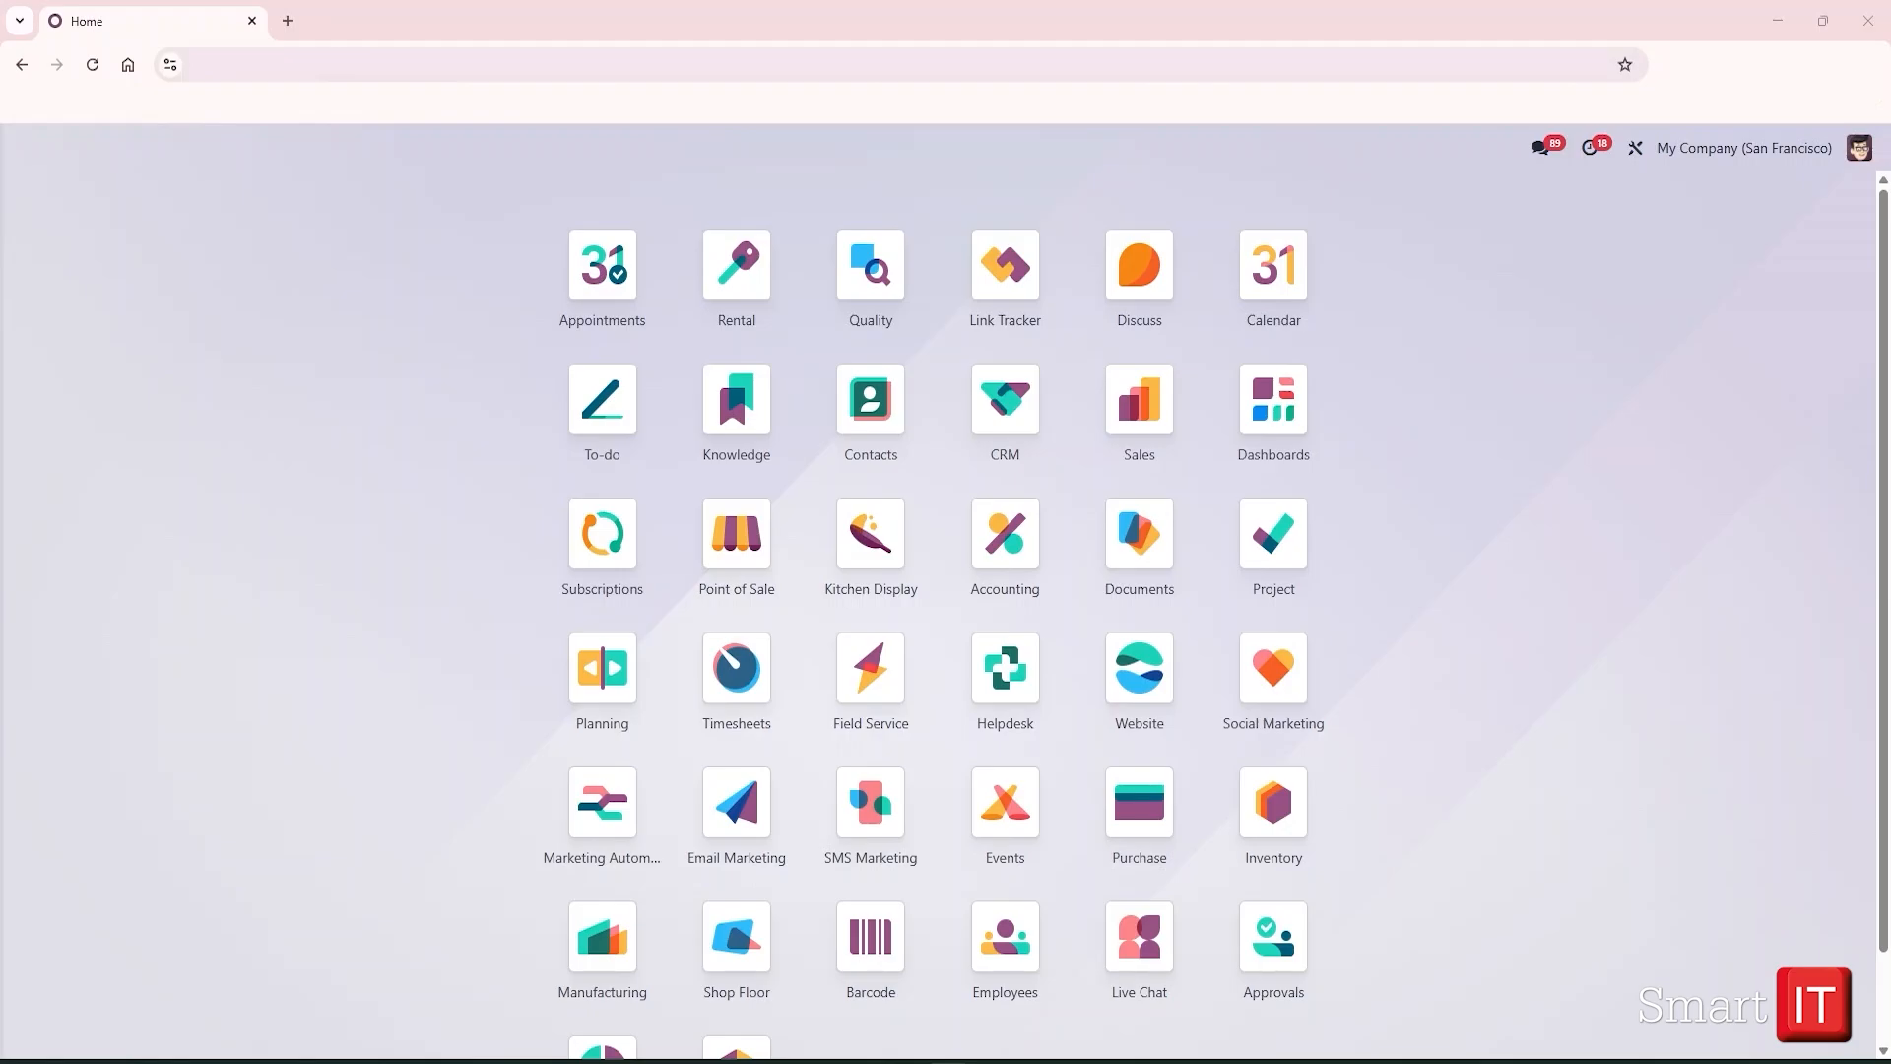
Open the CRM app's Leads list showing all 16 leads
left_click(985, 441)
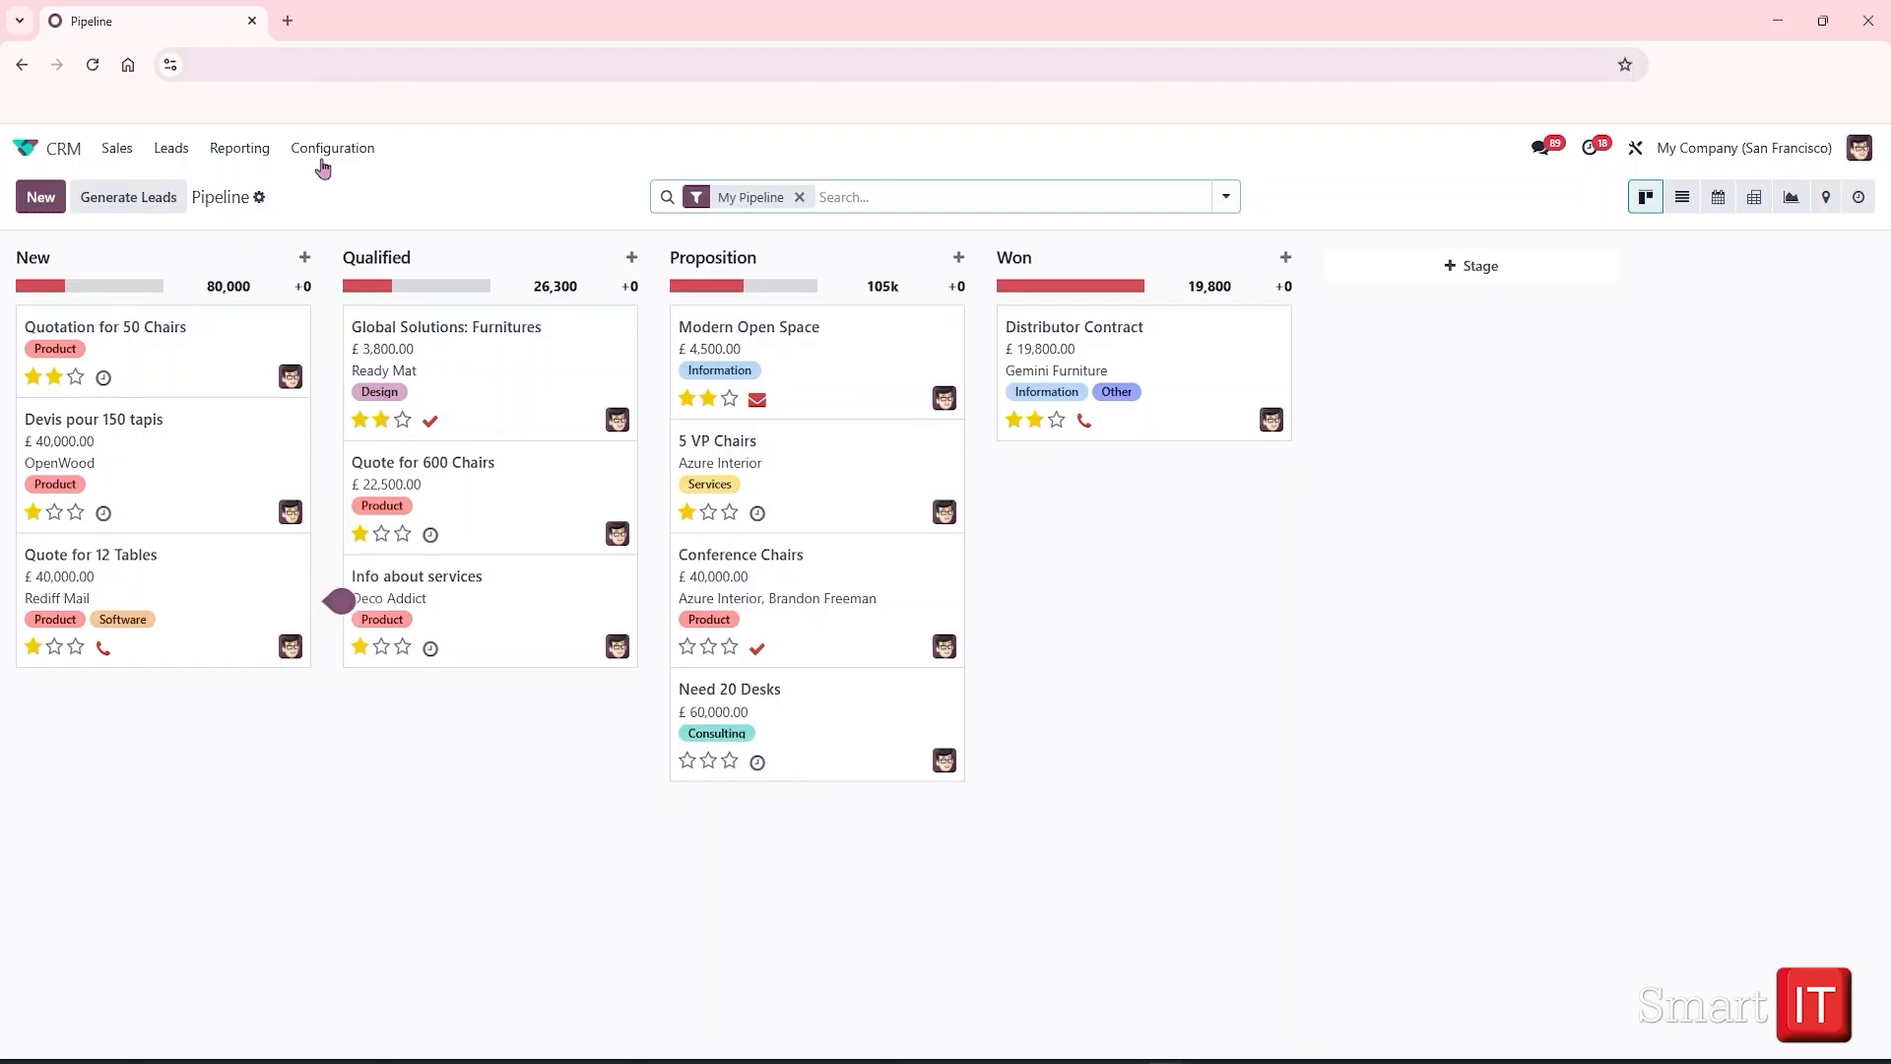
left_click(173, 148)
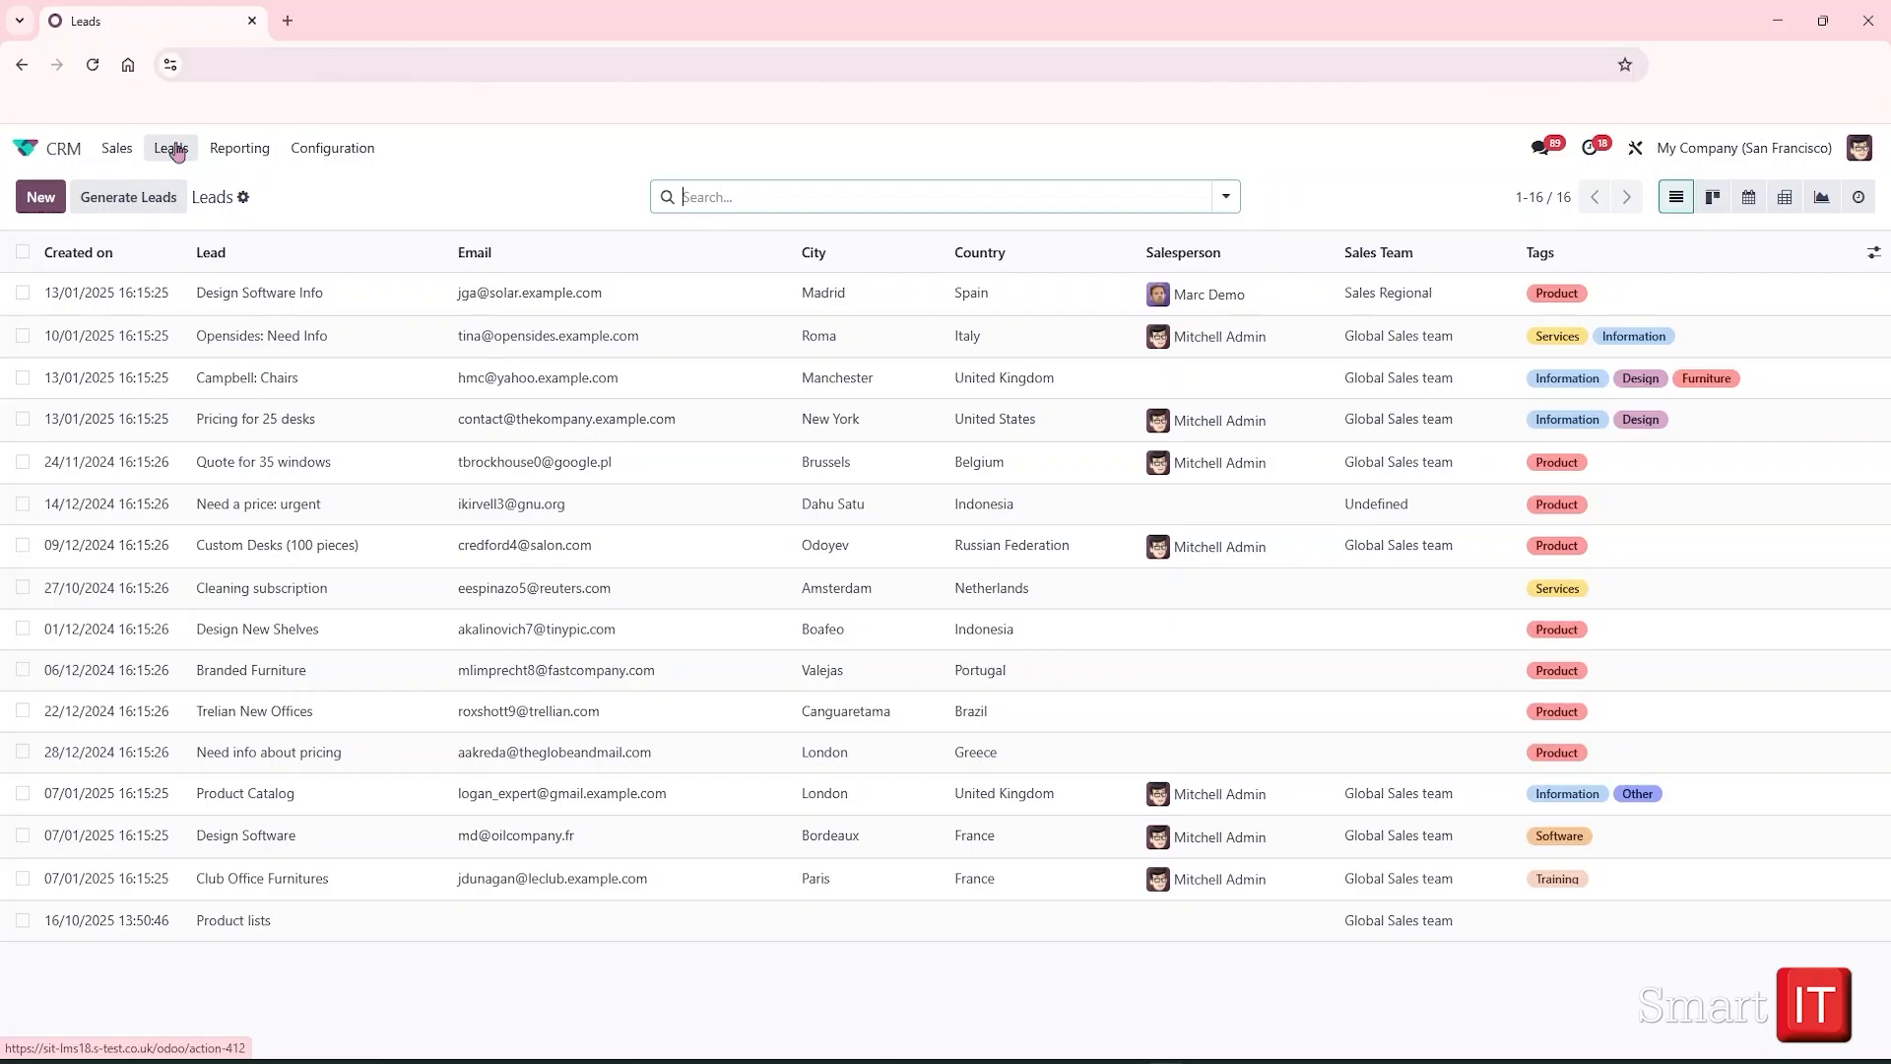
Add the Medium and Priority optional columns to the Leads list
left_click(1873, 253)
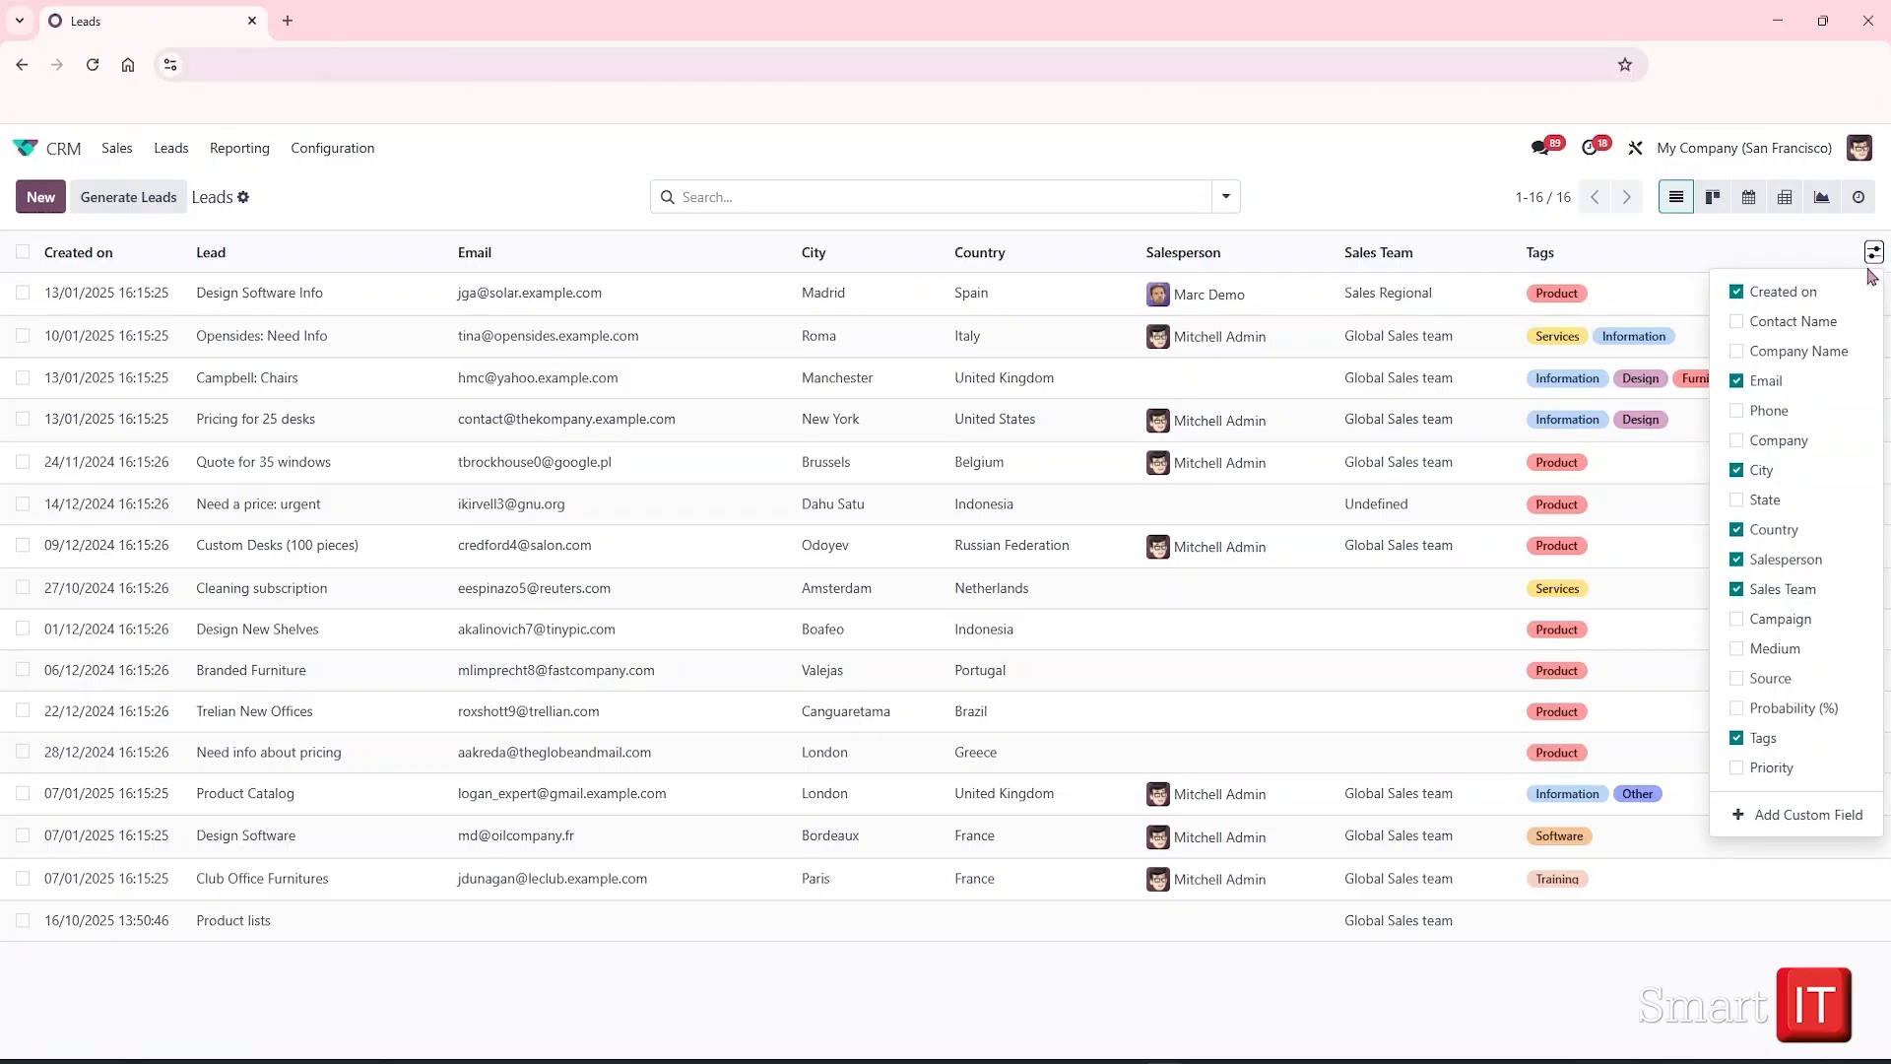
left_click(1756, 650)
left_click(1752, 769)
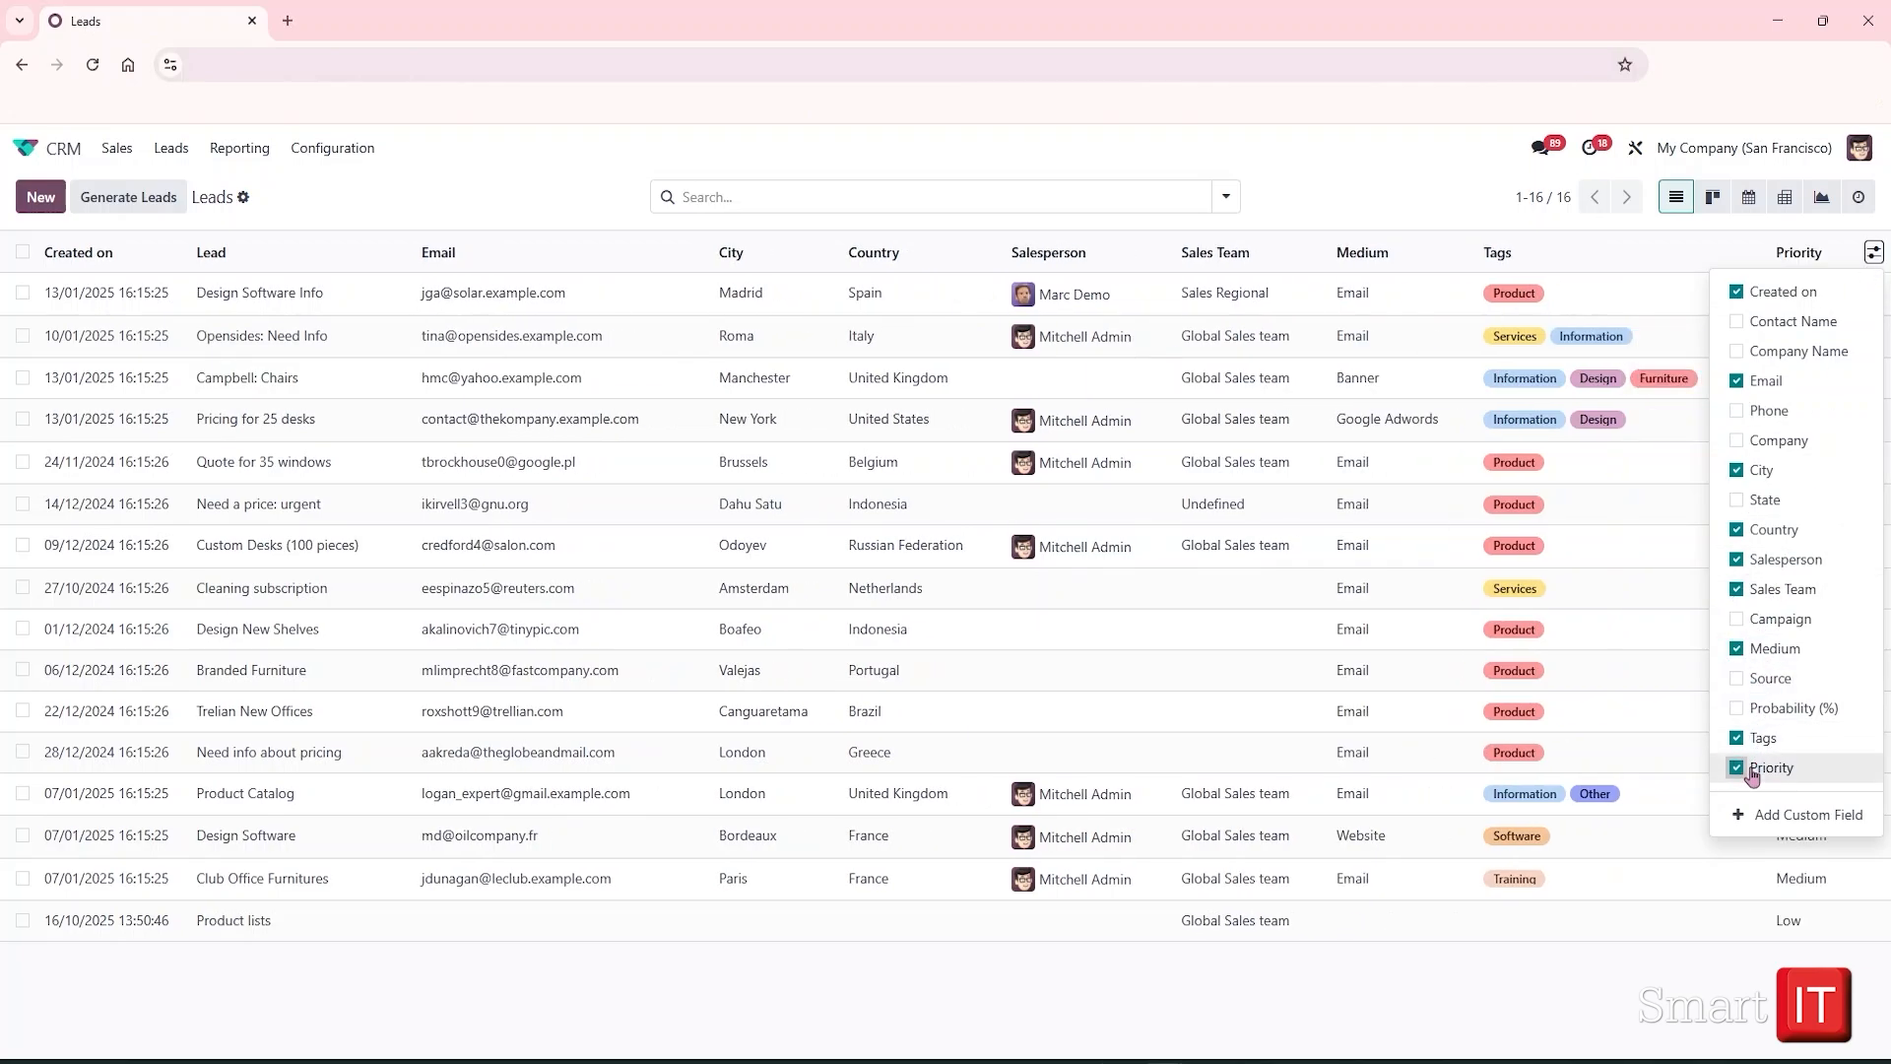
left_click(1512, 975)
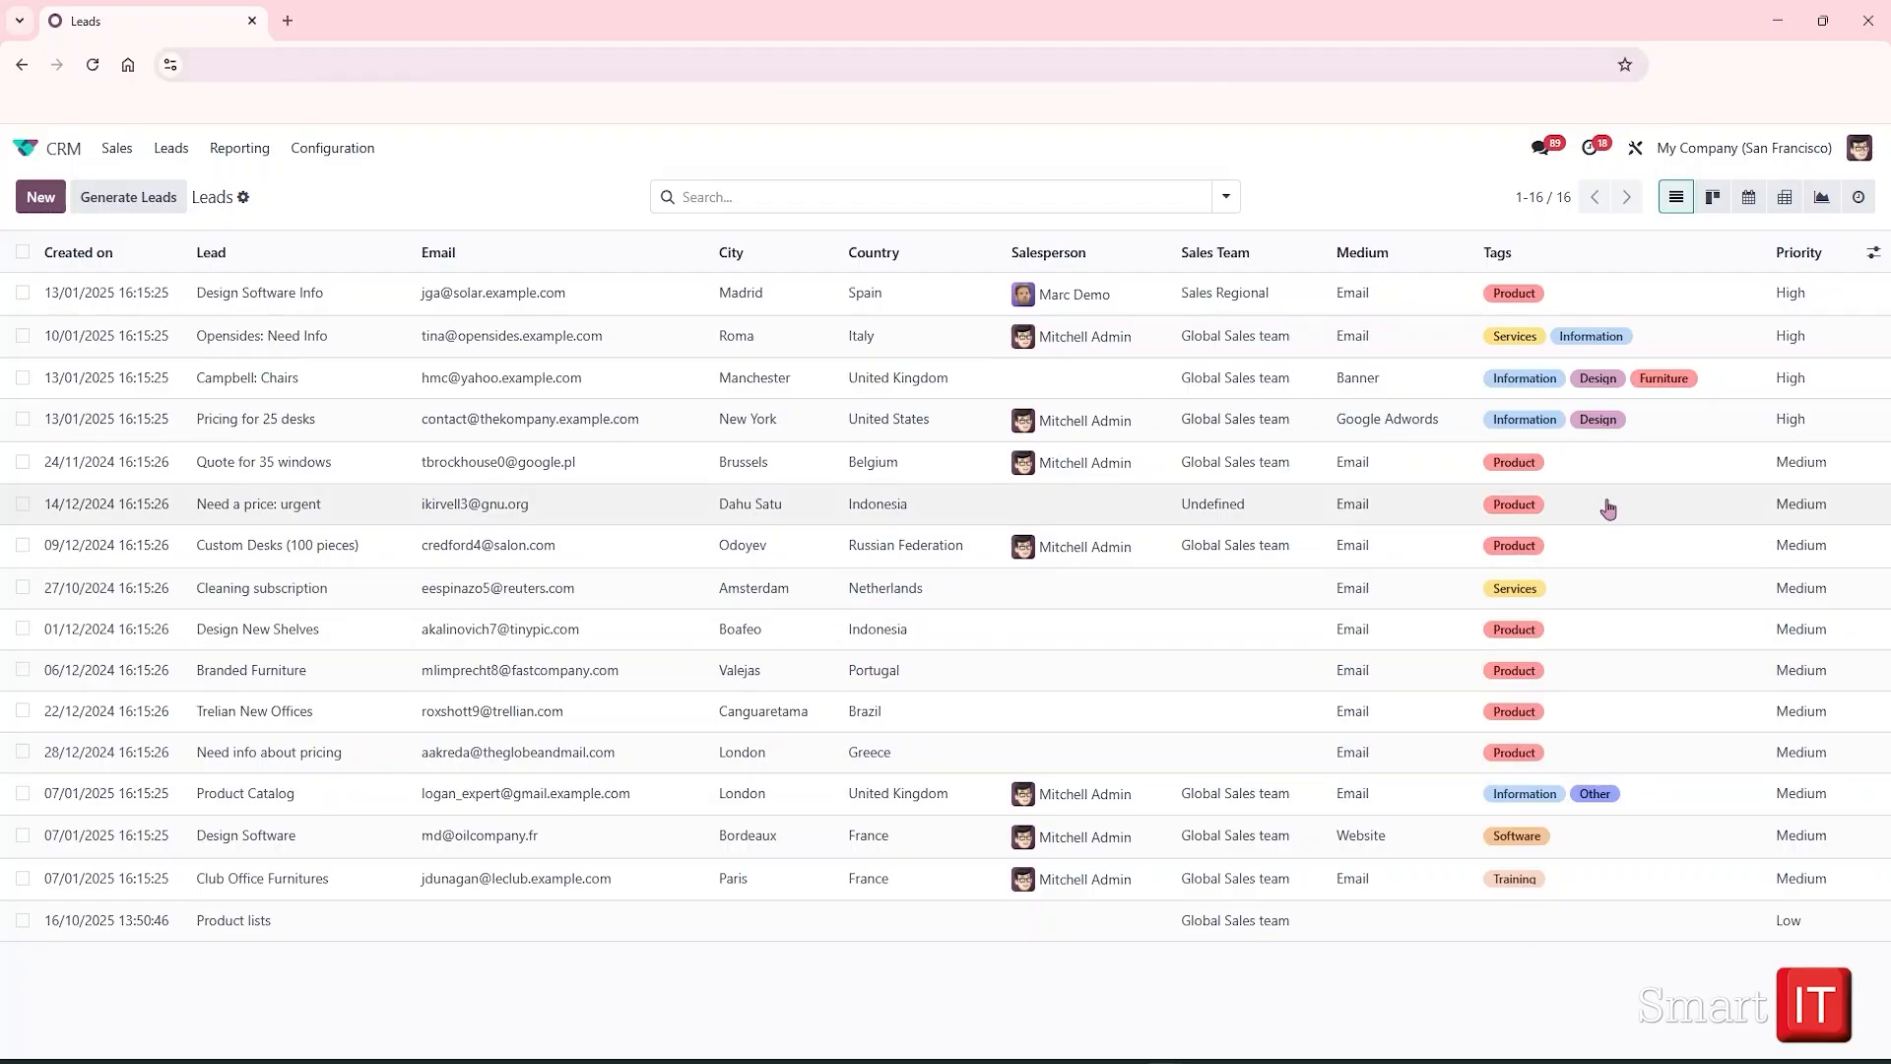
left_click(1225, 197)
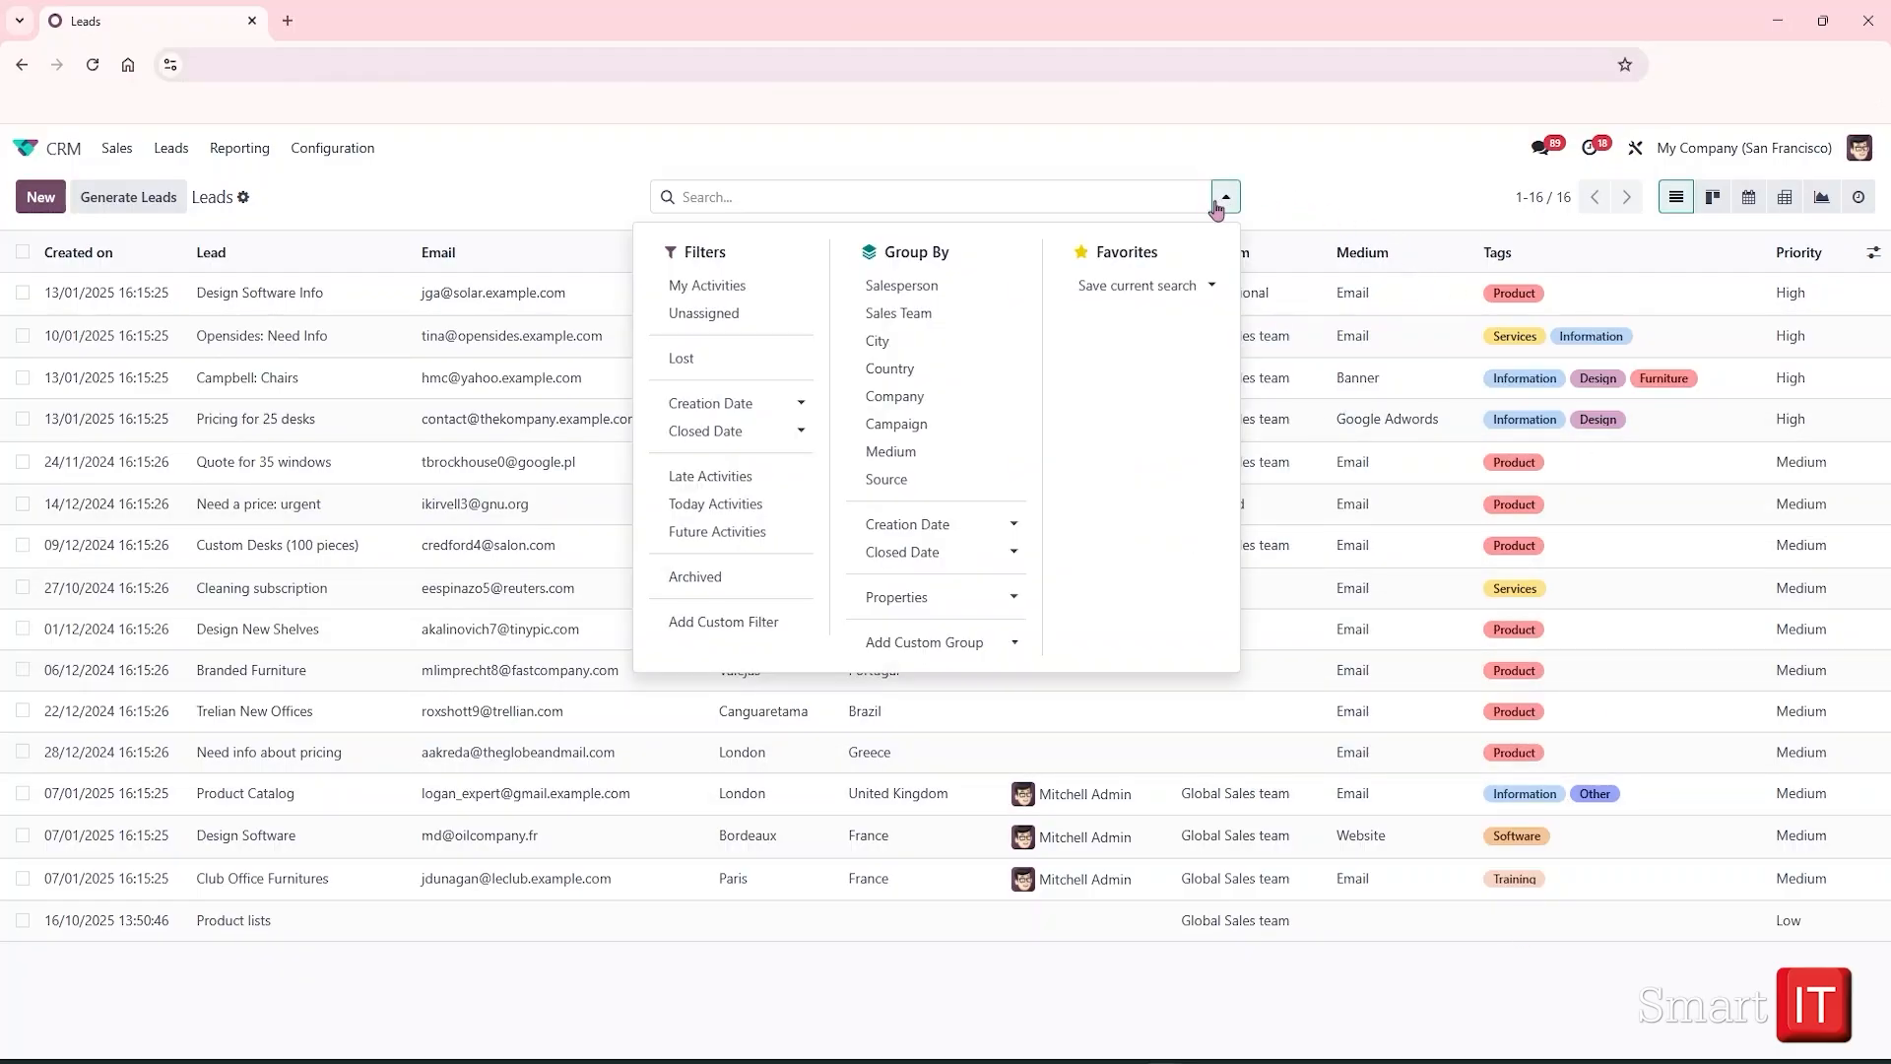
left_click(703, 314)
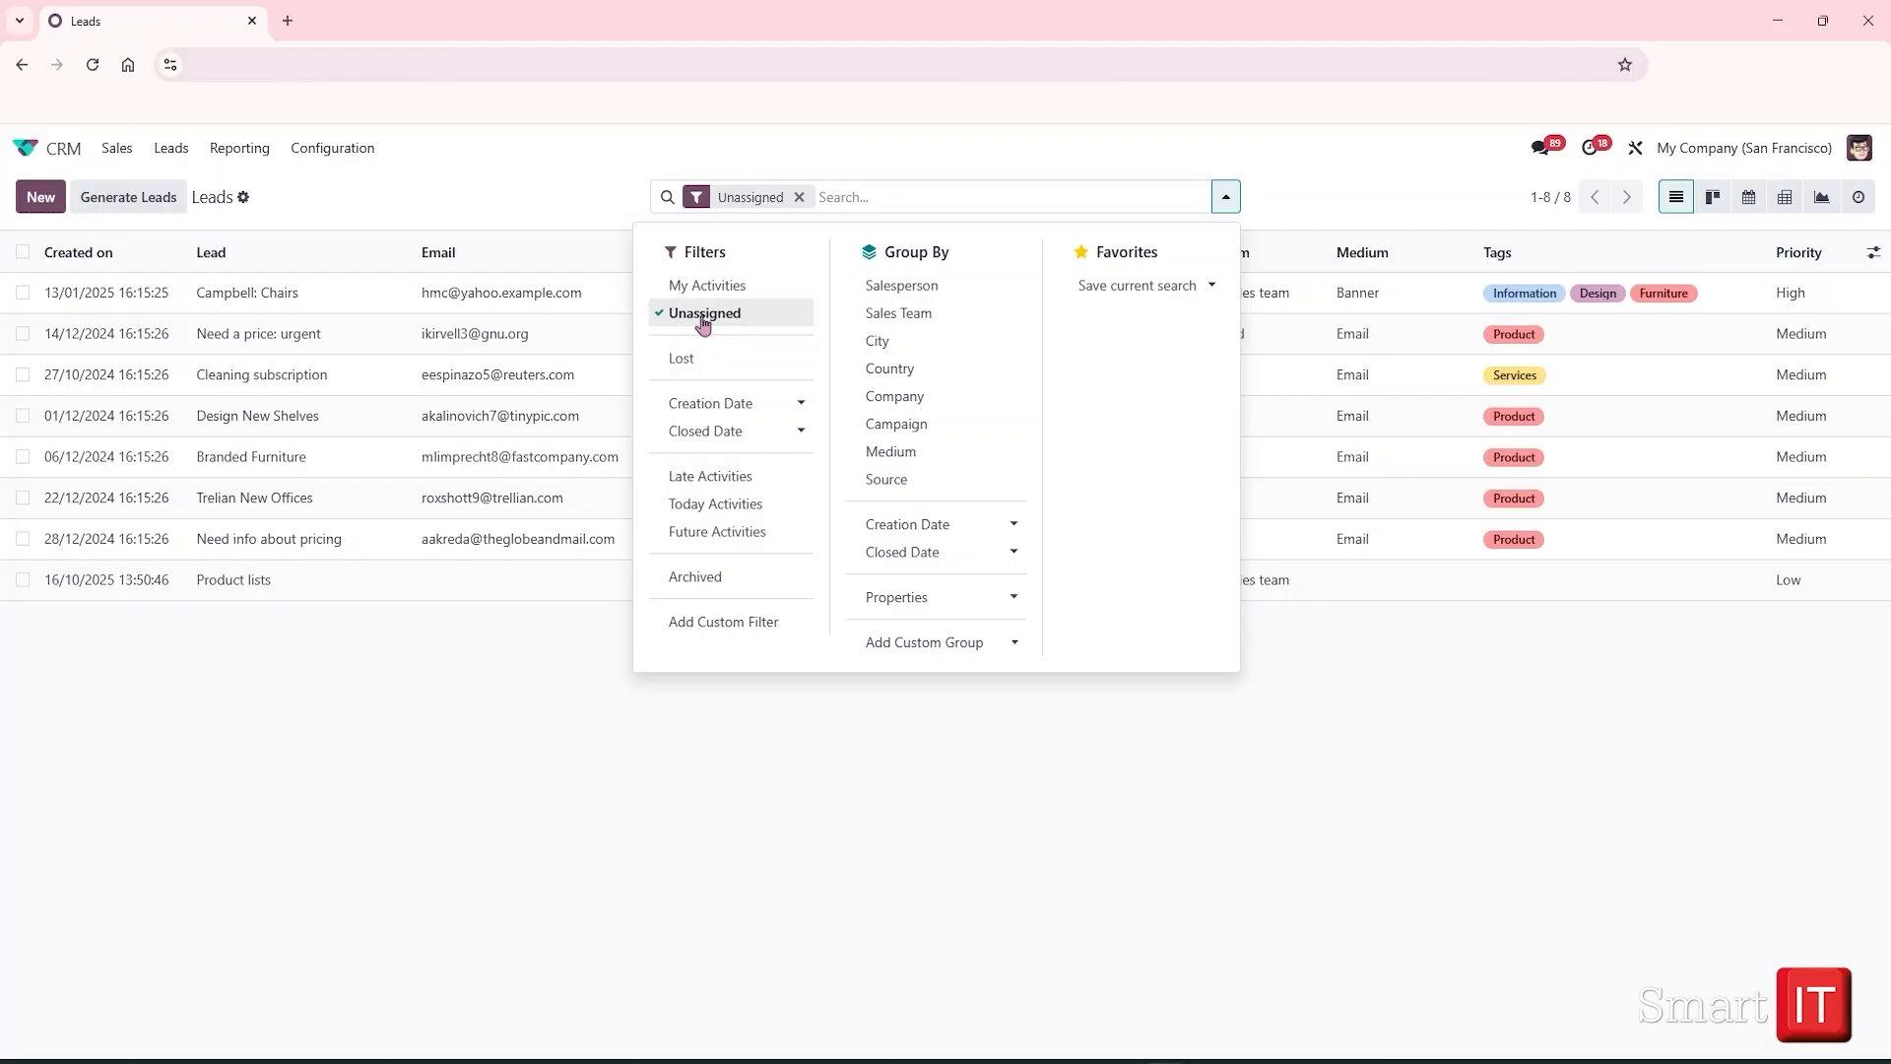
left_click(541, 610)
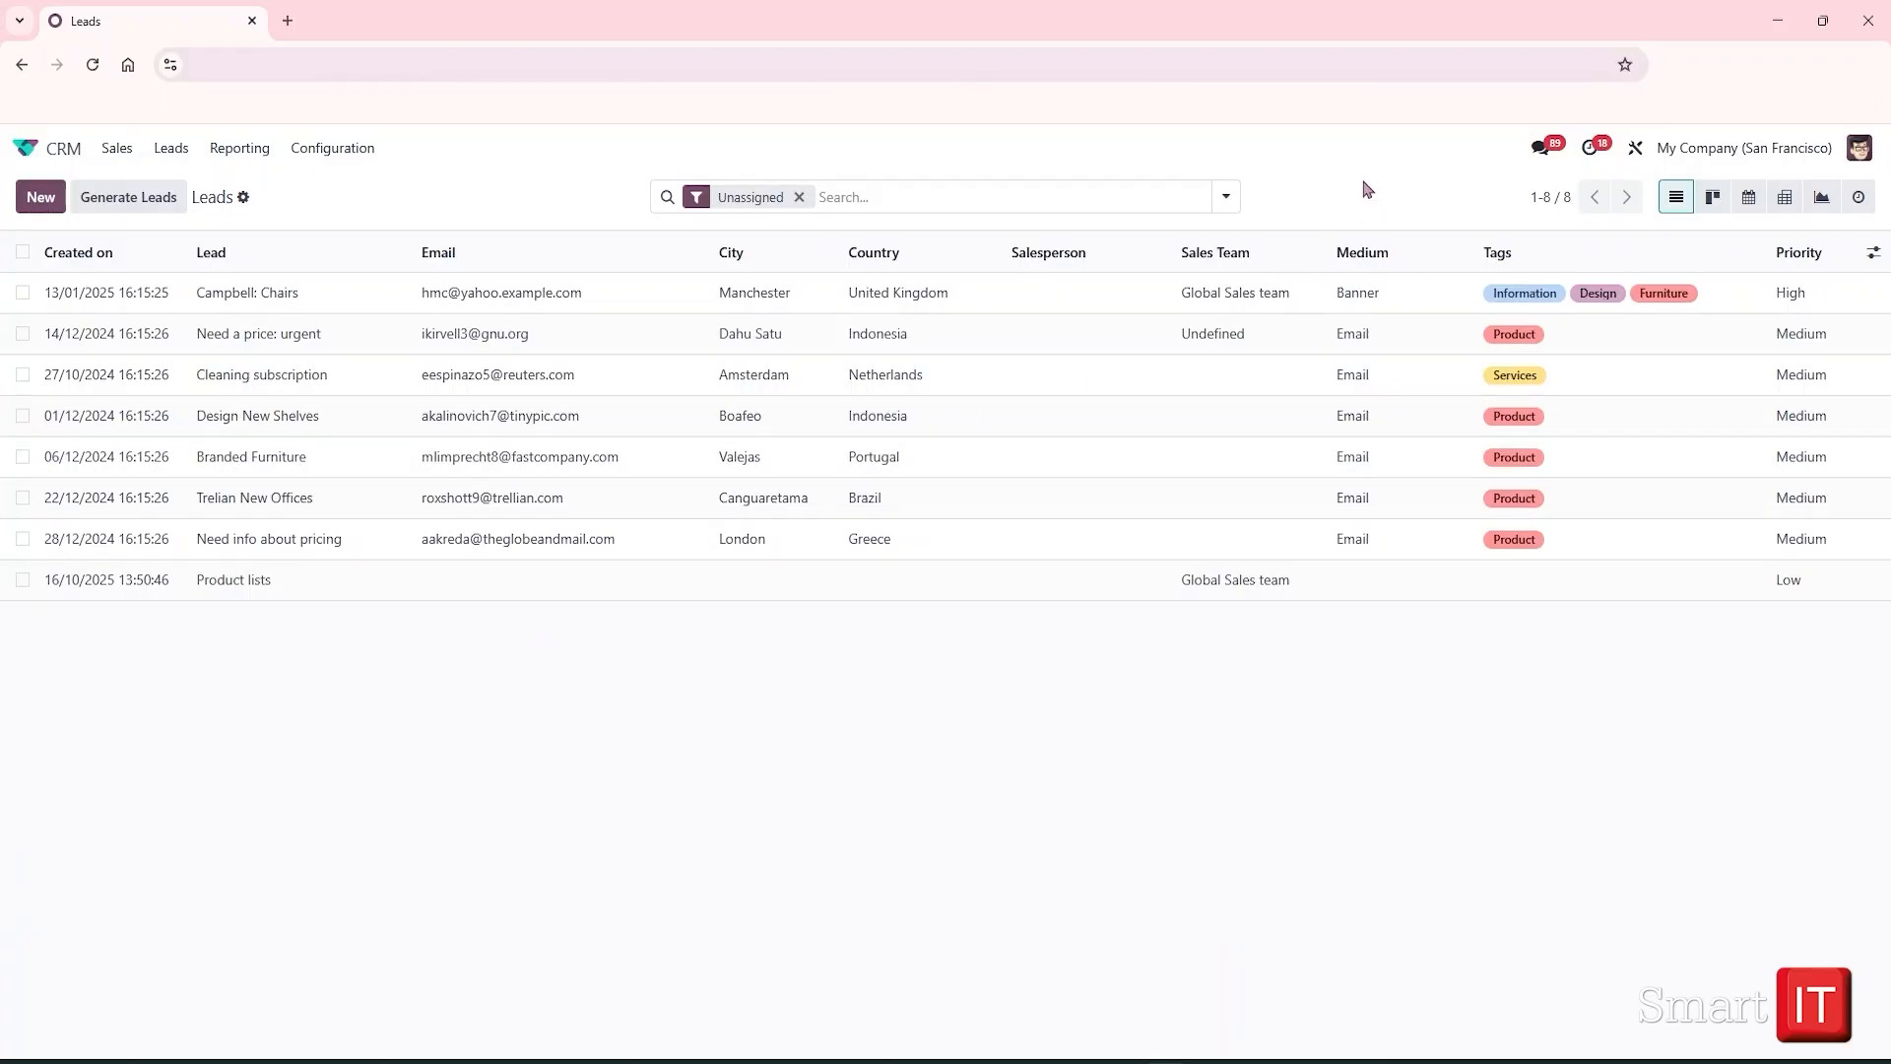
left_click(1226, 197)
left_click(767, 618)
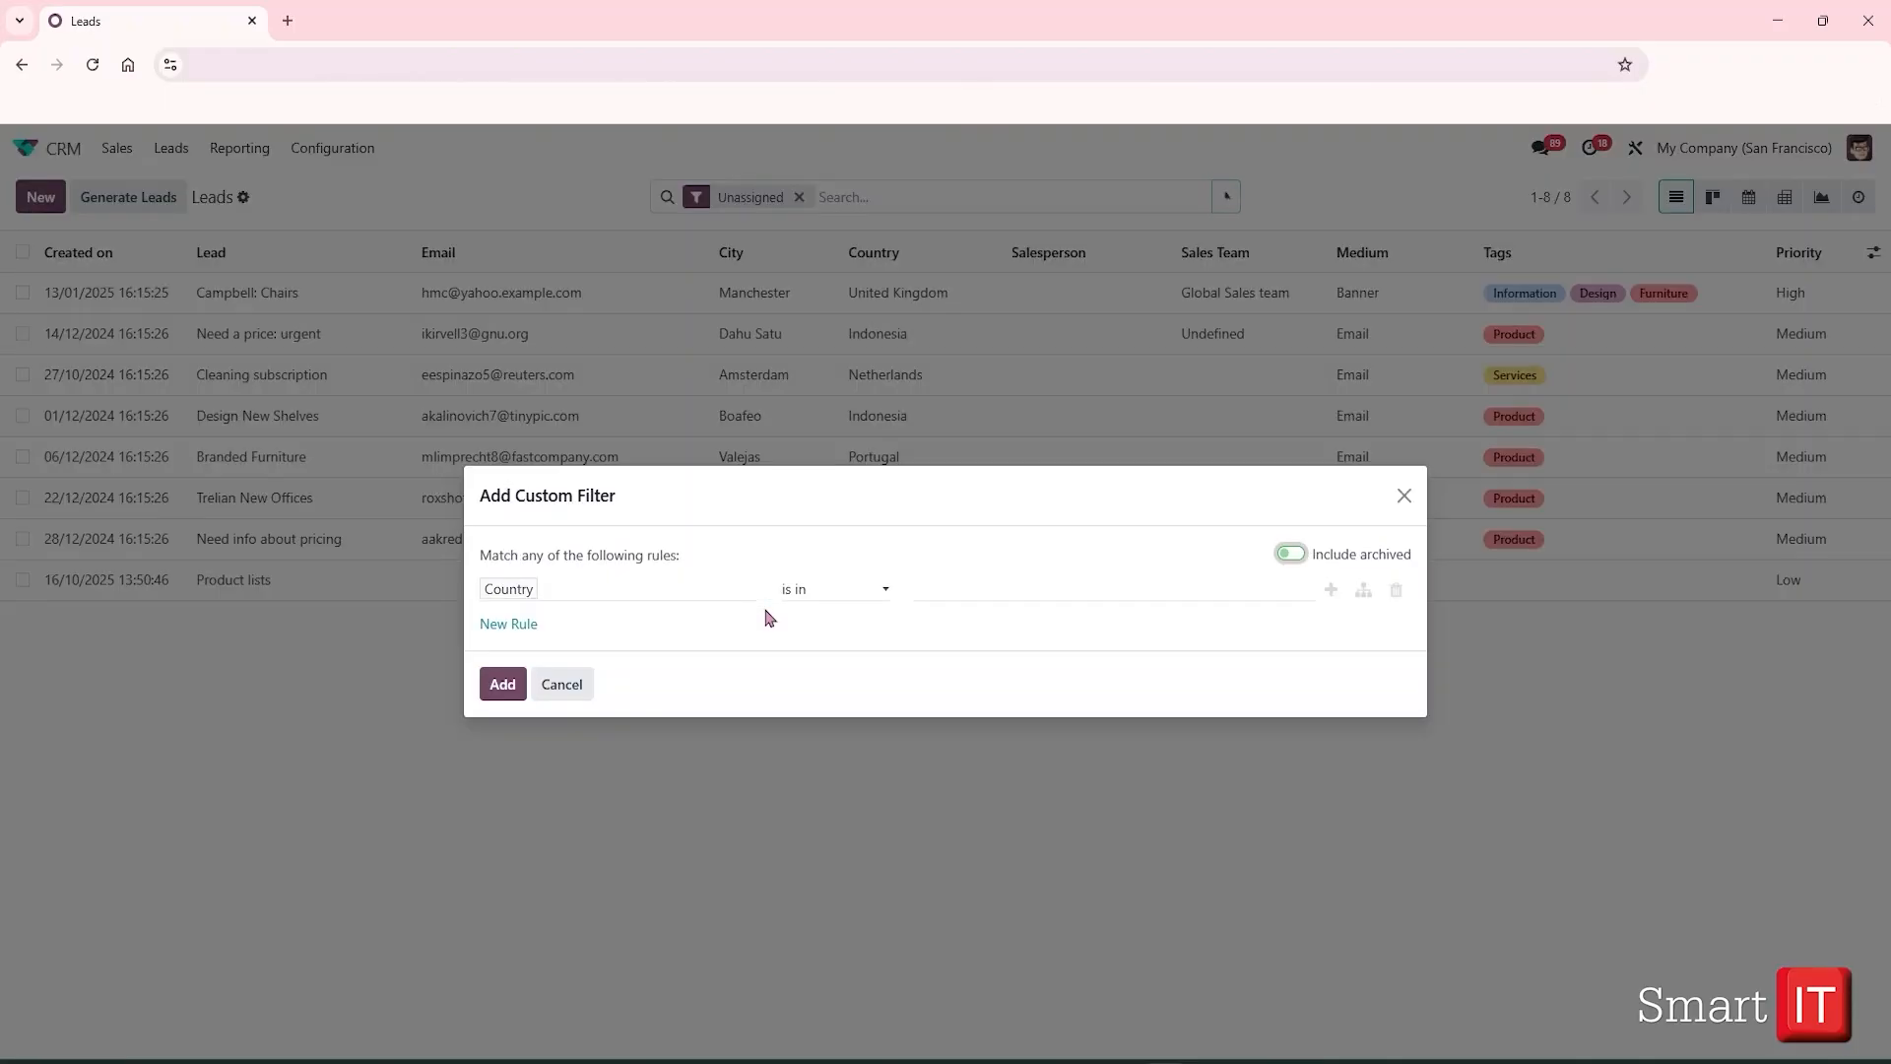
left_click(601, 593)
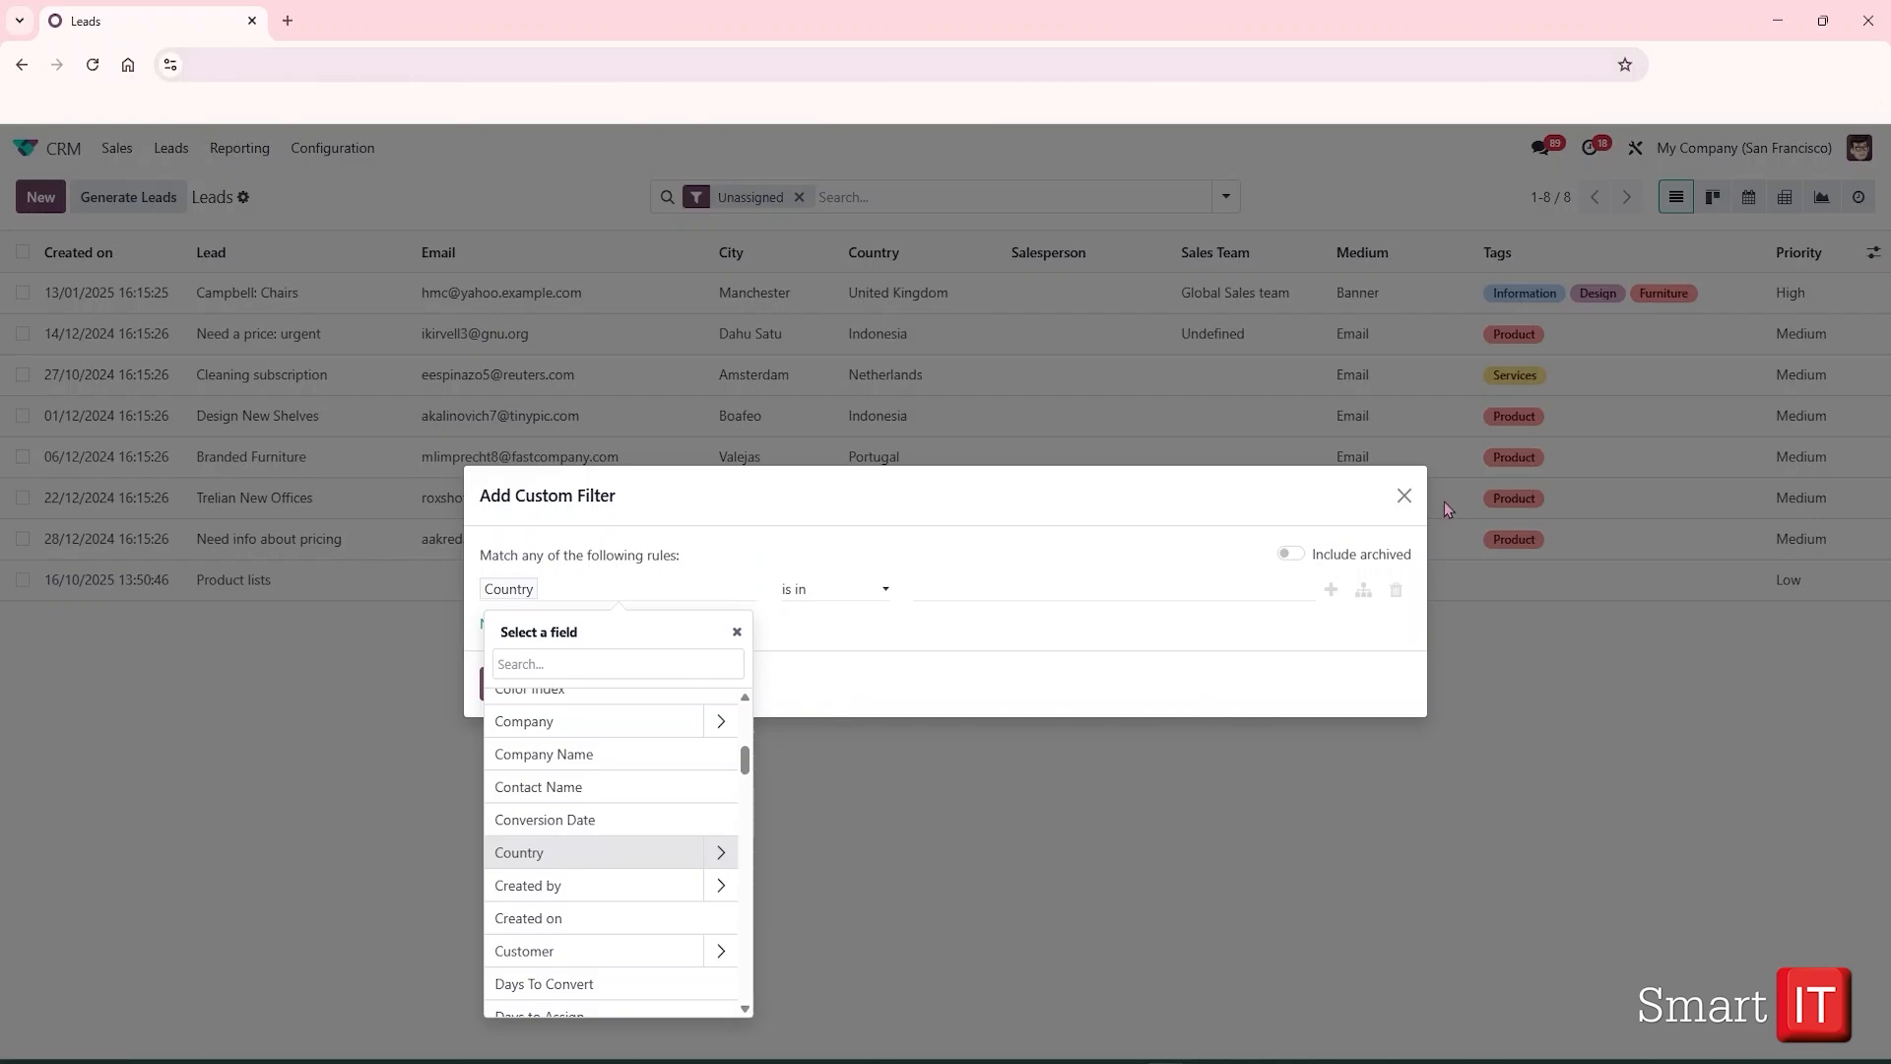
left_click(1405, 495)
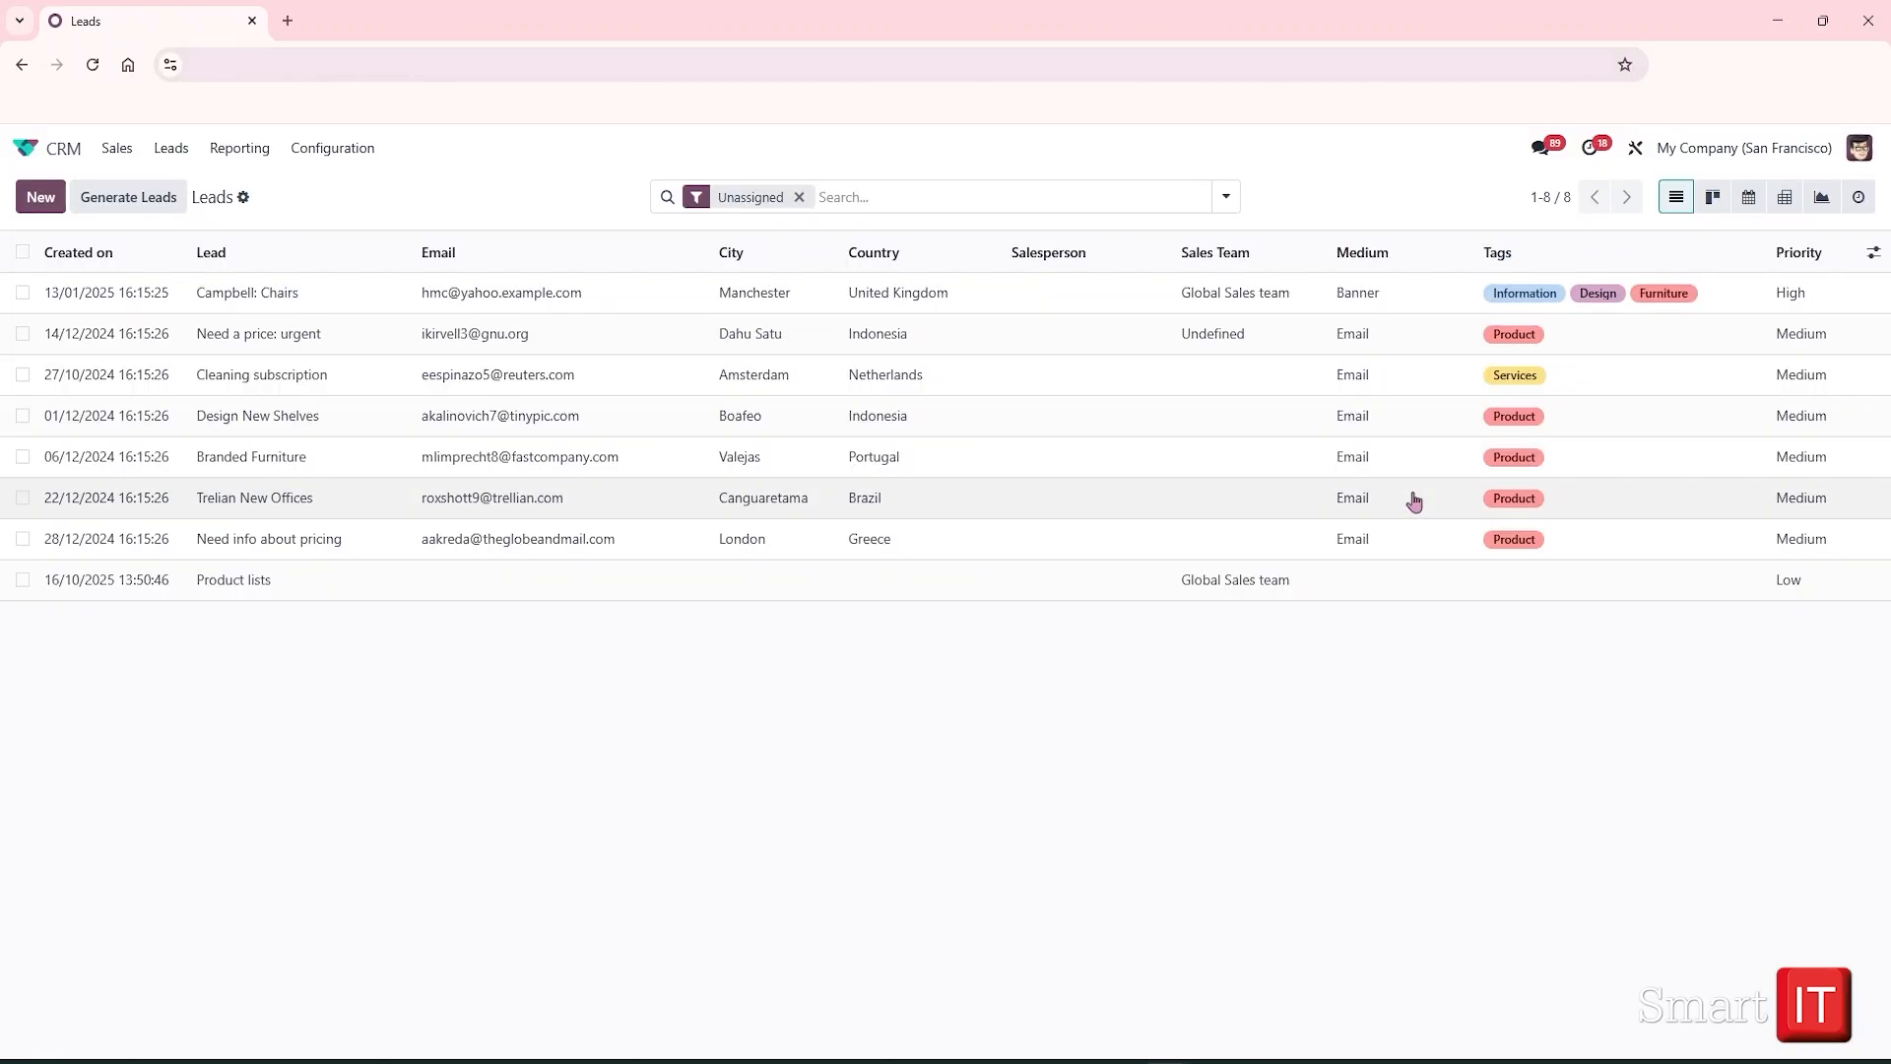
left_click(798, 197)
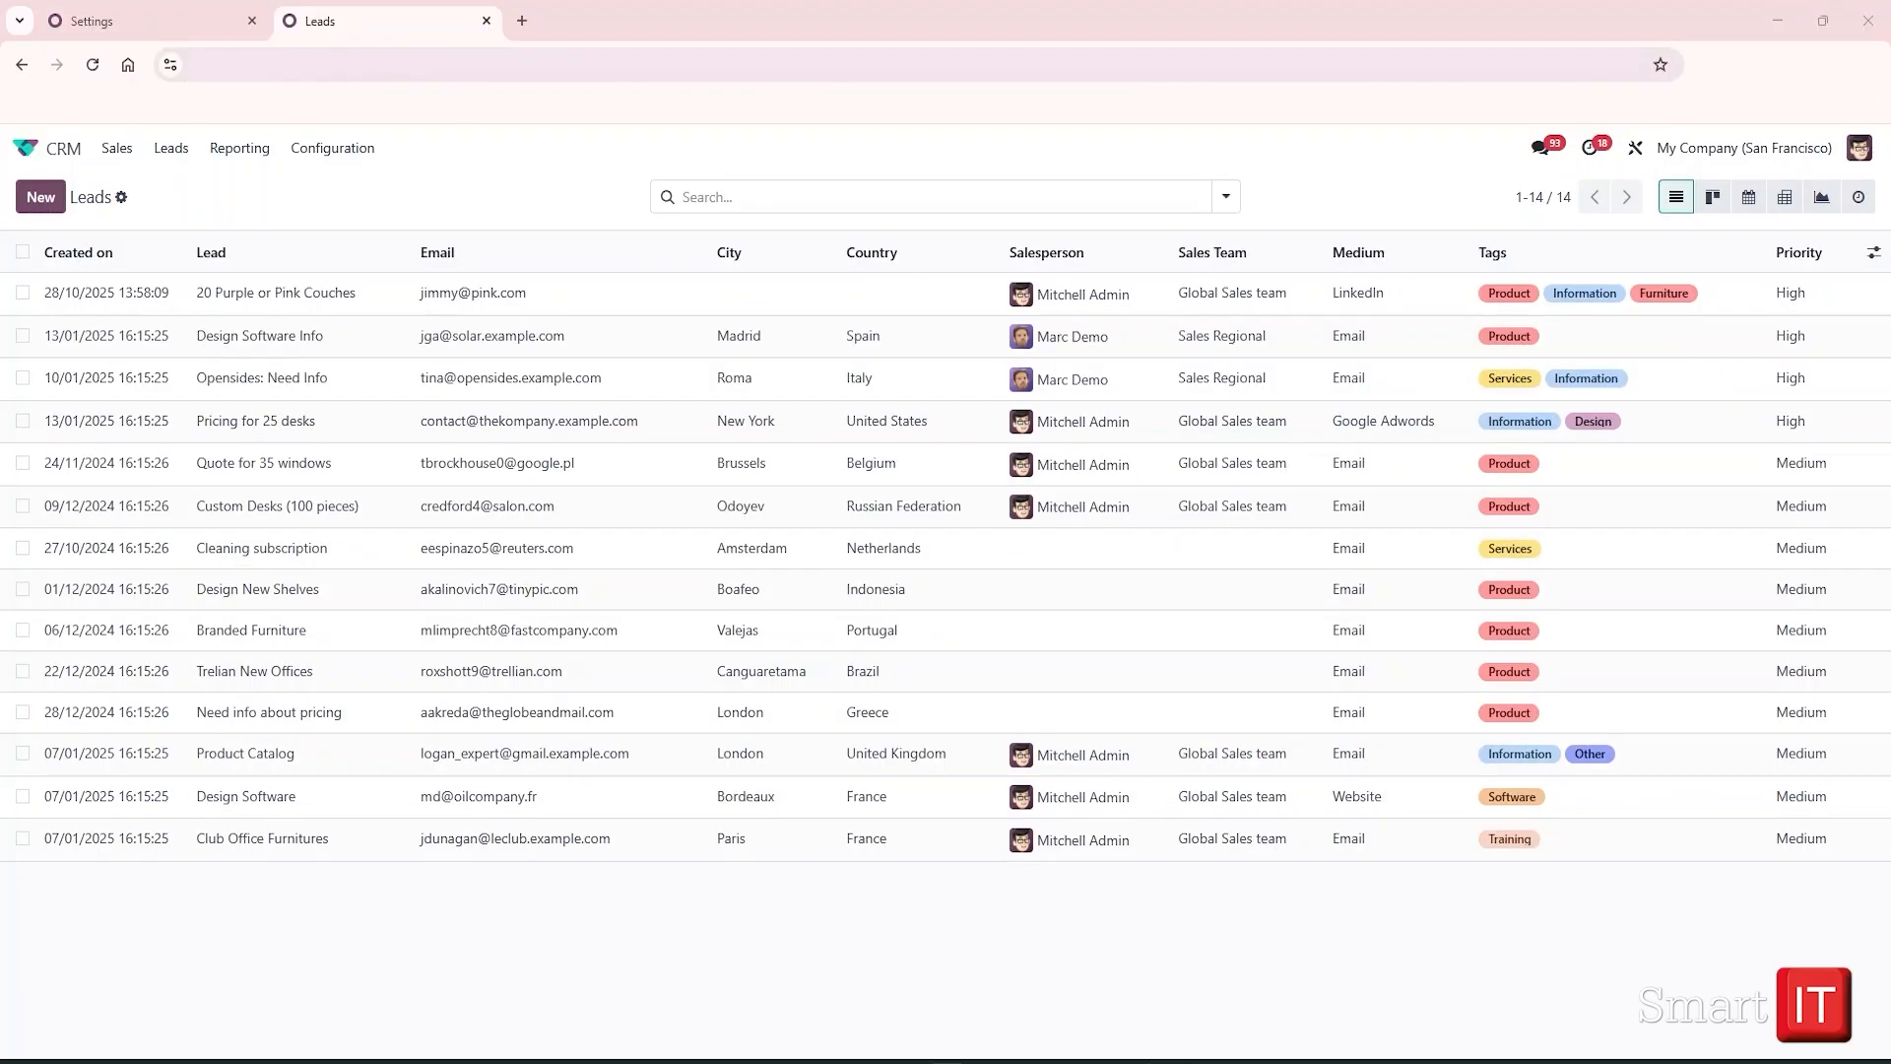
Create a new lead titled '20 Purple or Pink Couches'
left_click(49, 199)
left_click(228, 307)
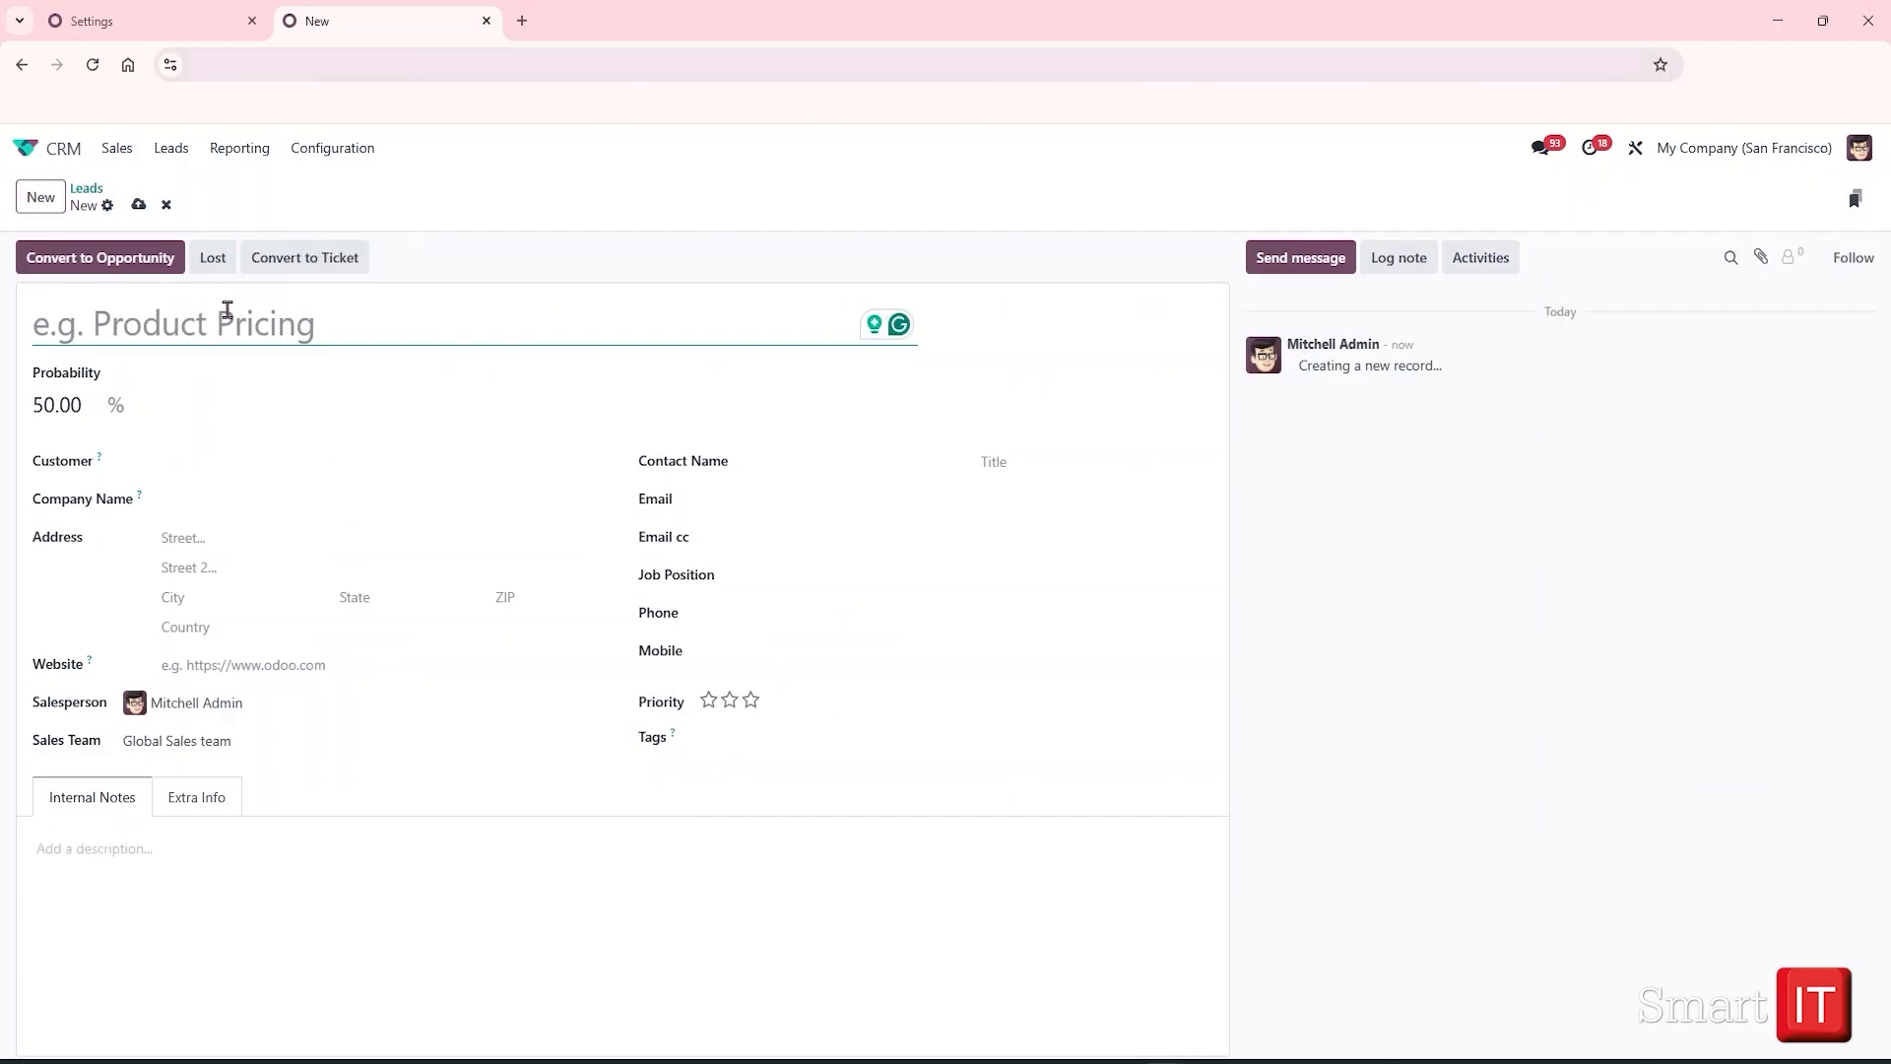
type("20 Purple or Pink Couches")
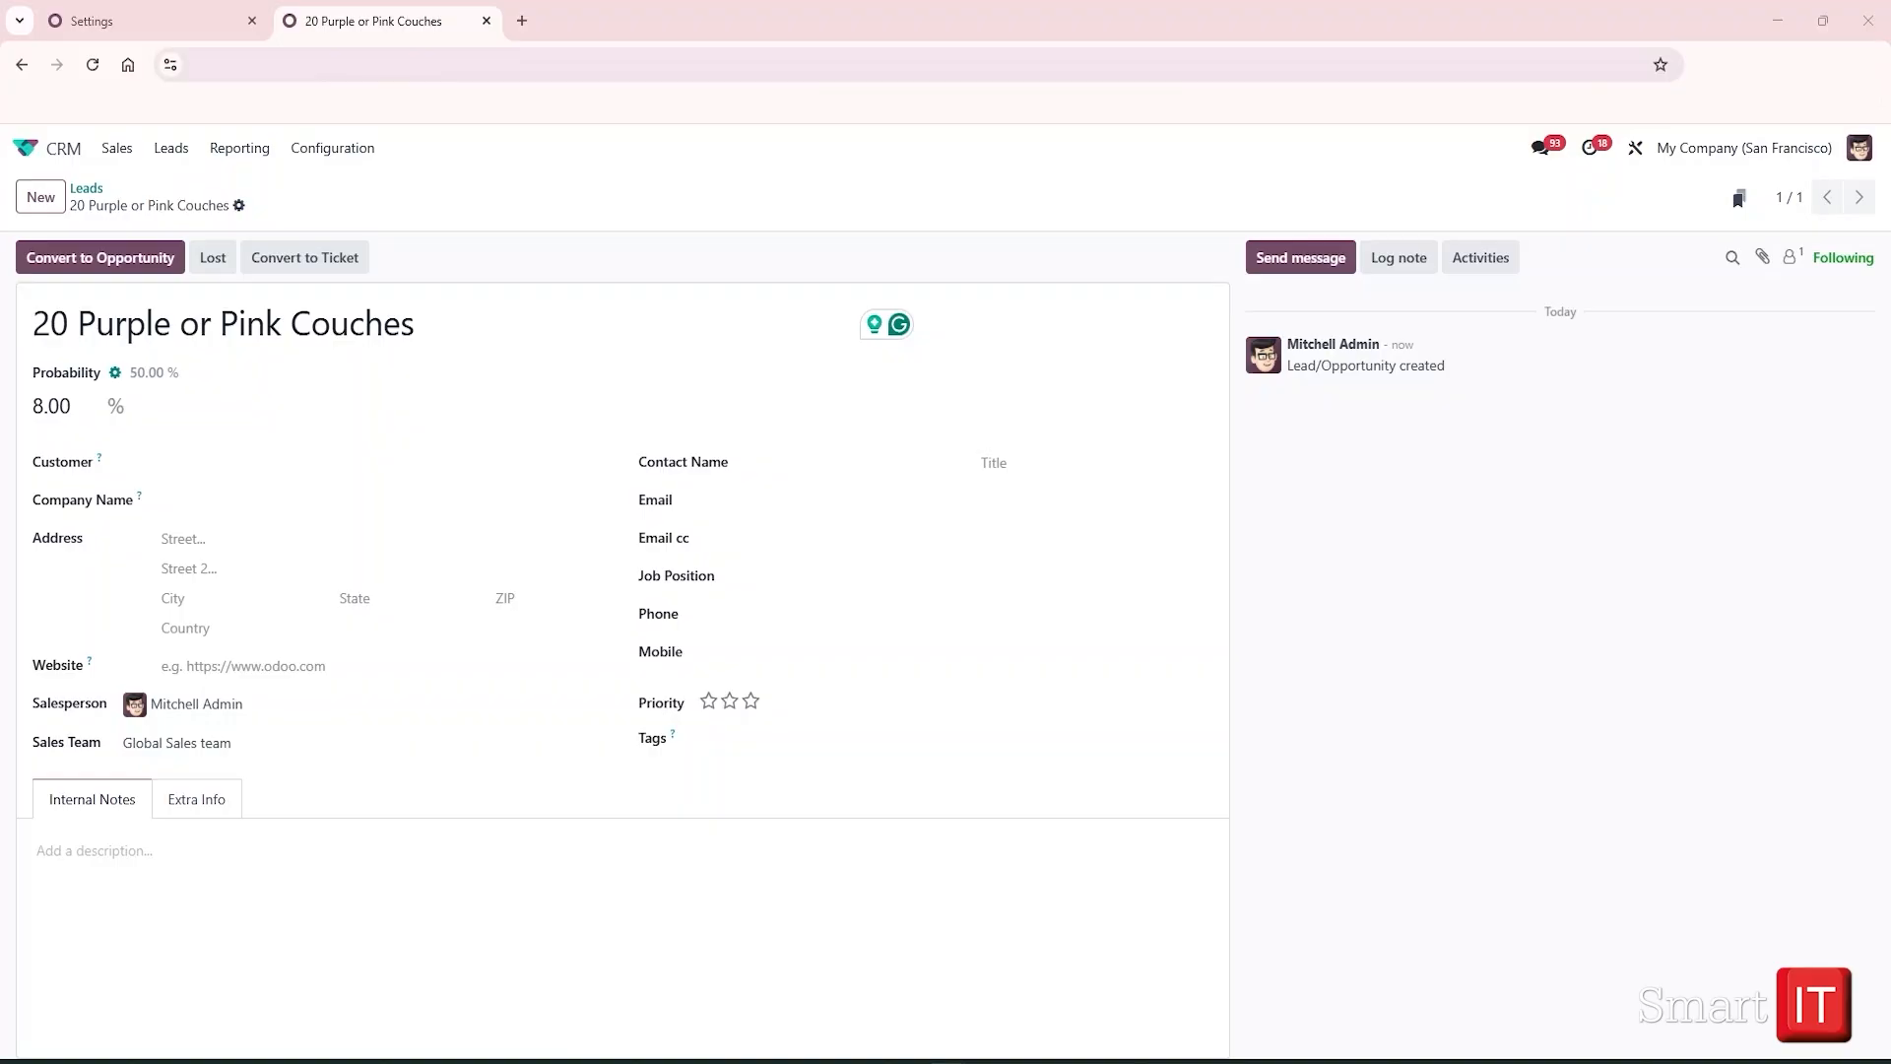
Fill in the contact's name, e-mail address and phone number on the lead
left_click(833, 459)
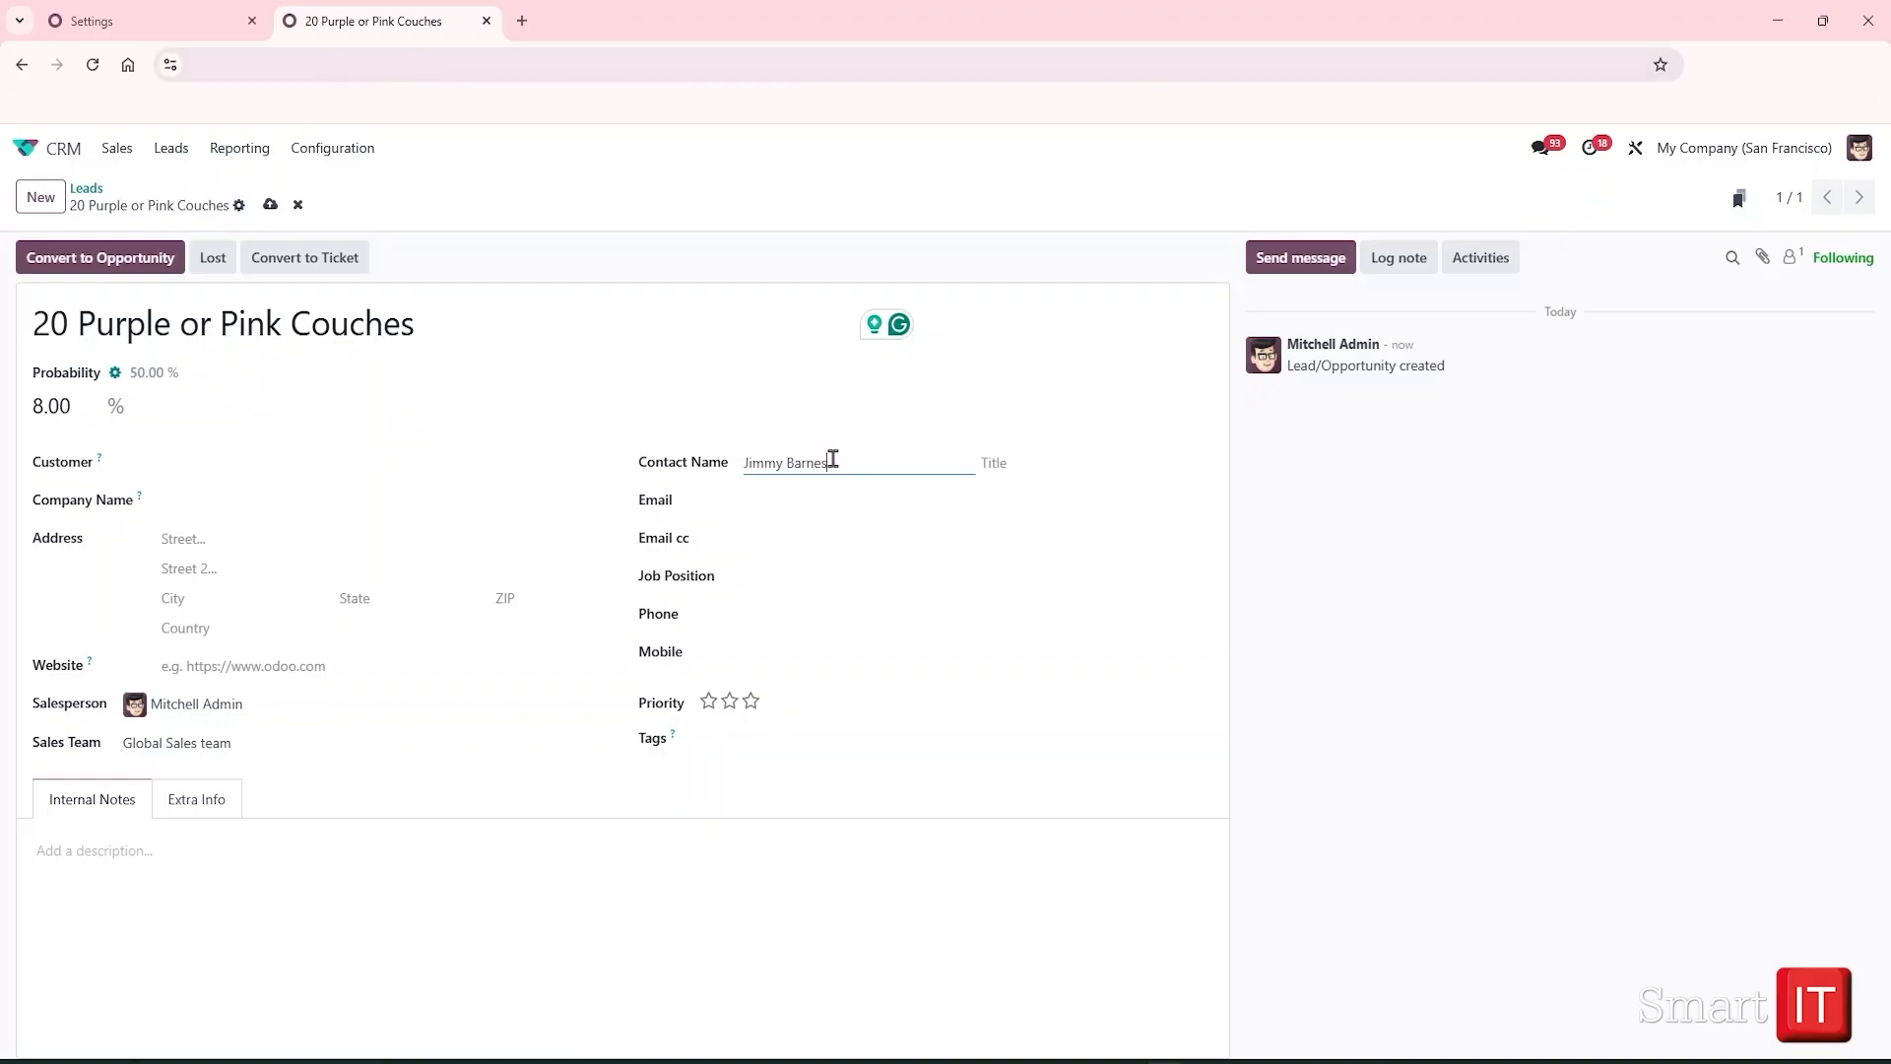
left_click(788, 499)
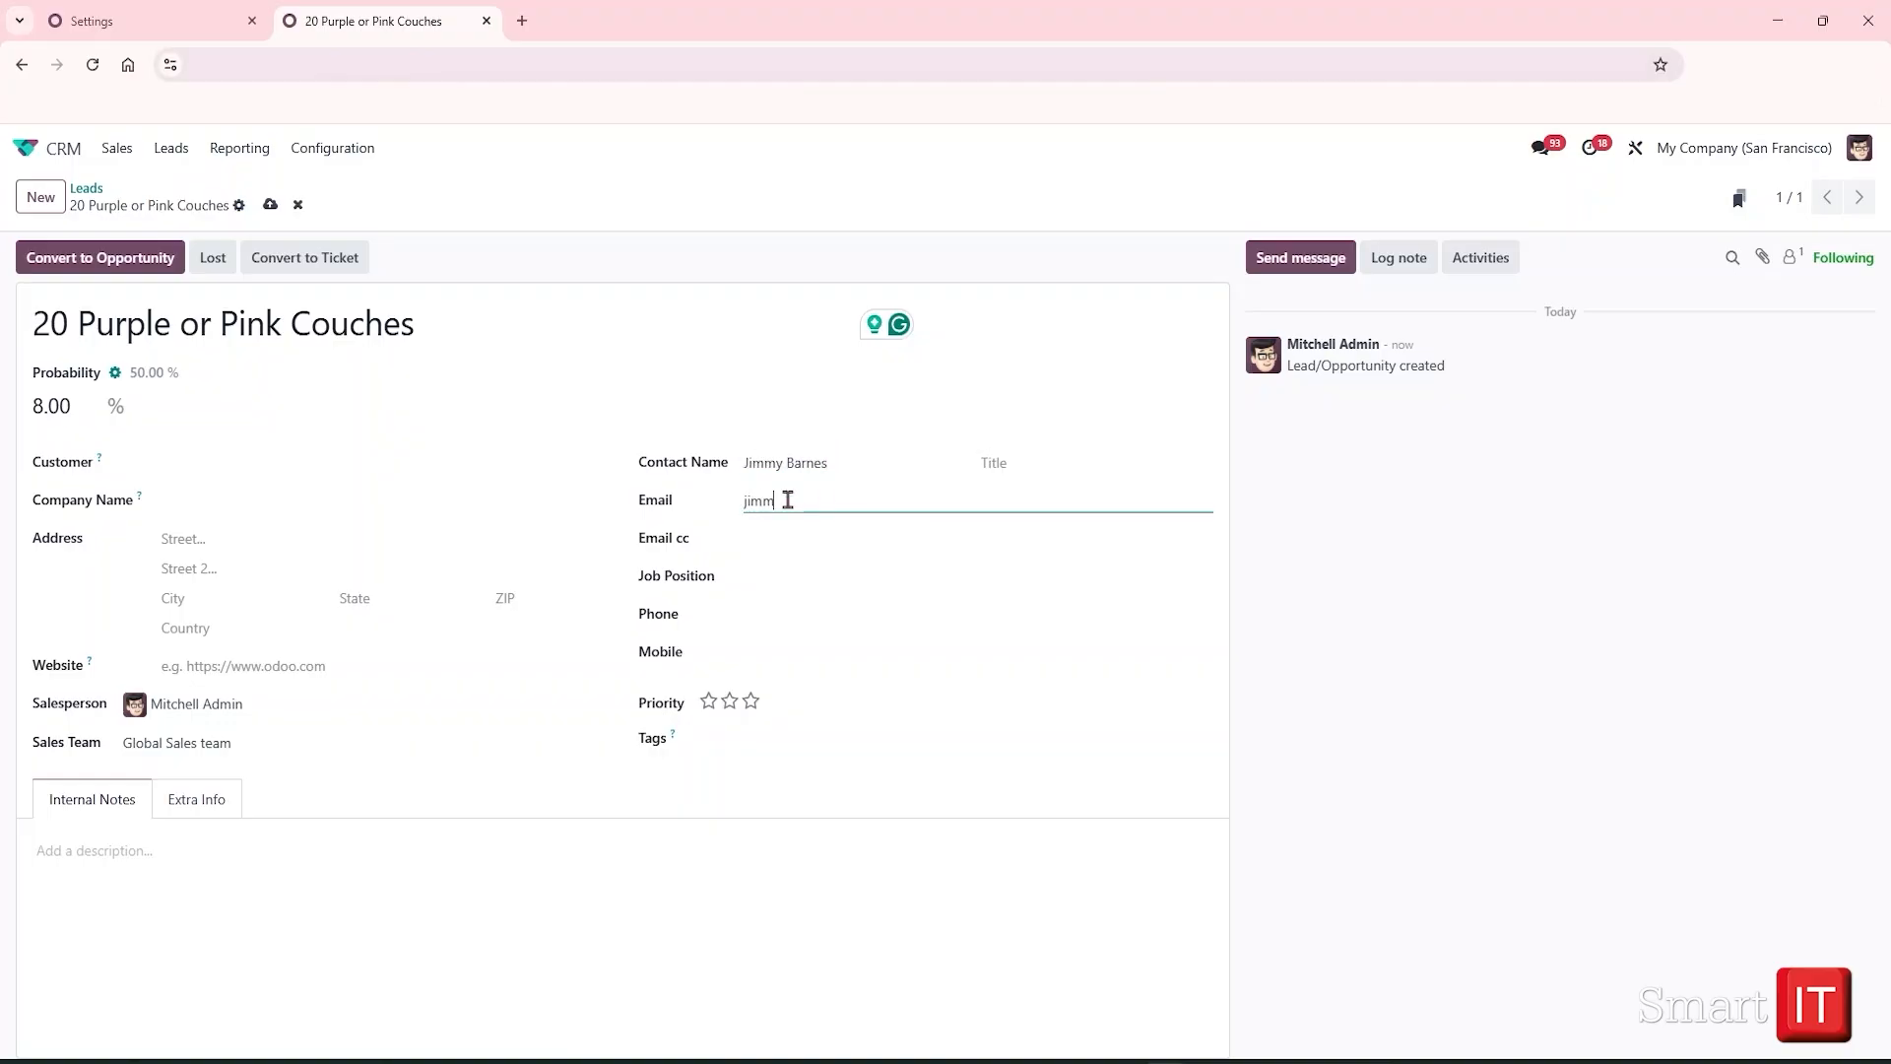
left_click(730, 702)
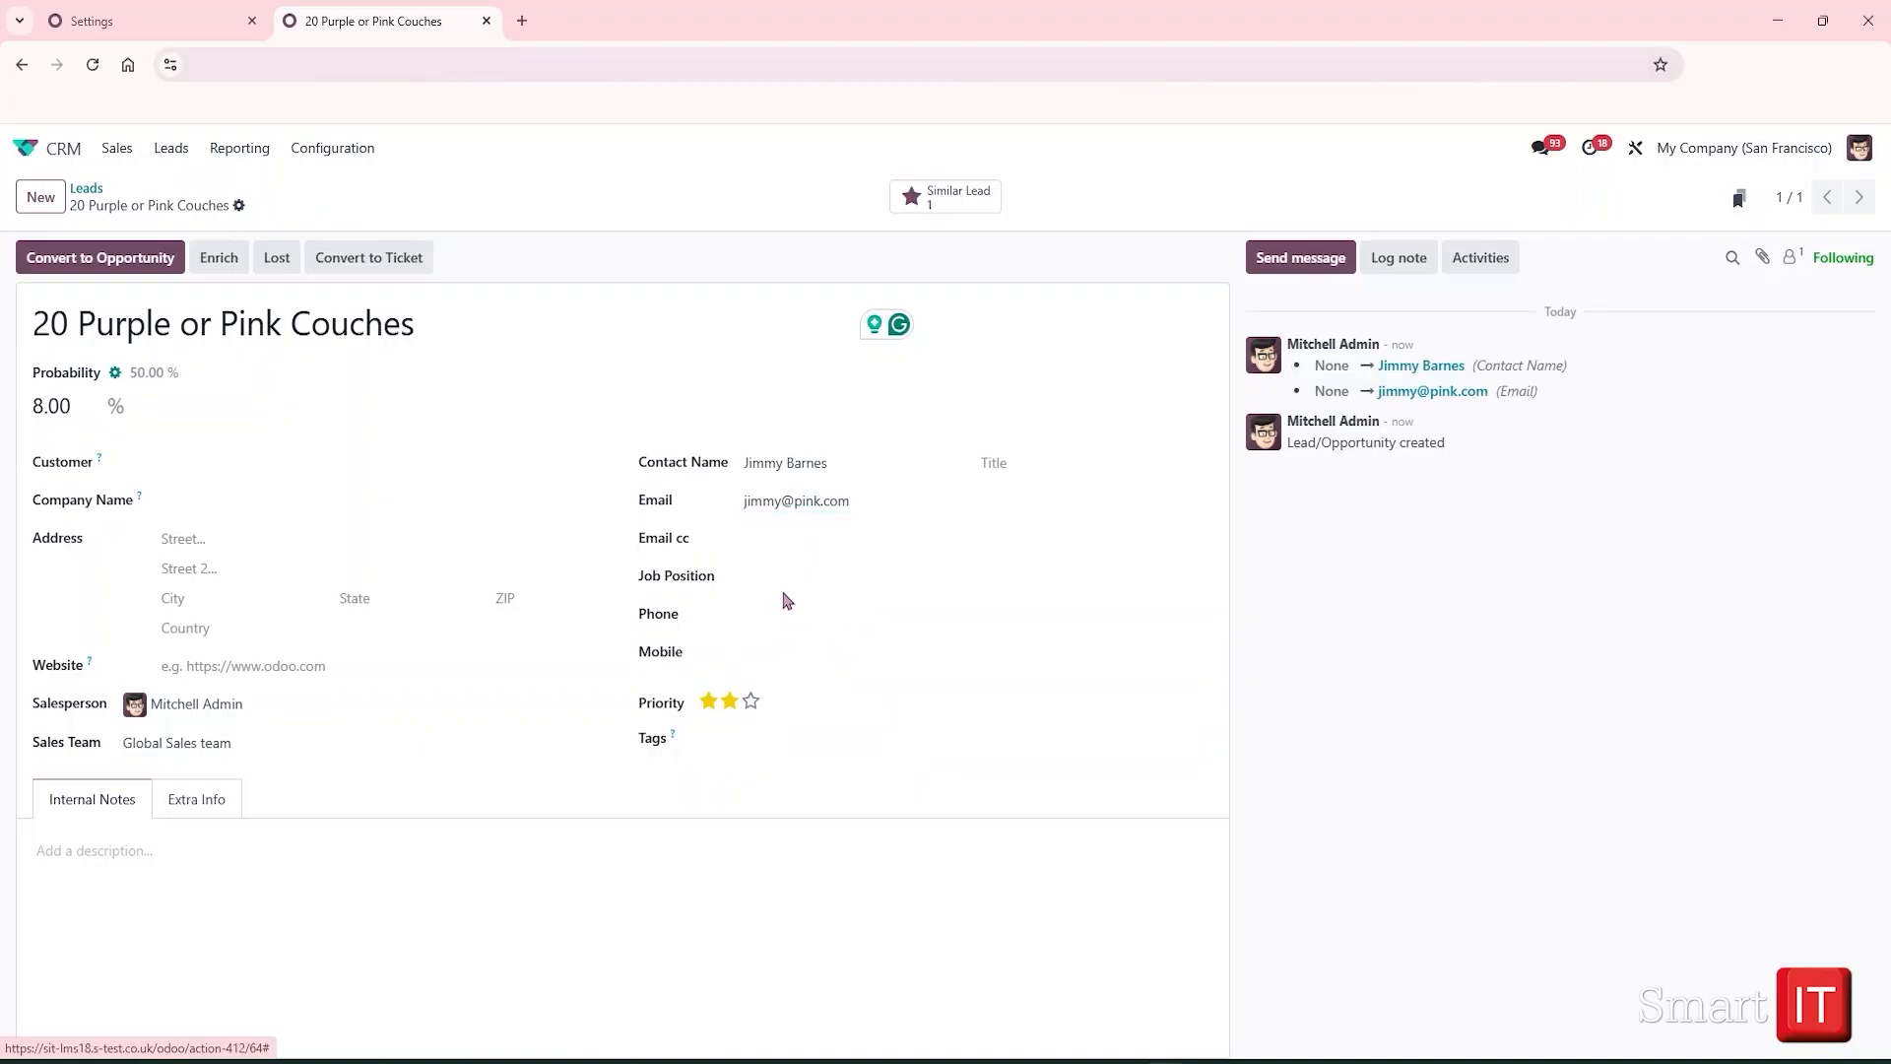
left_click(759, 611)
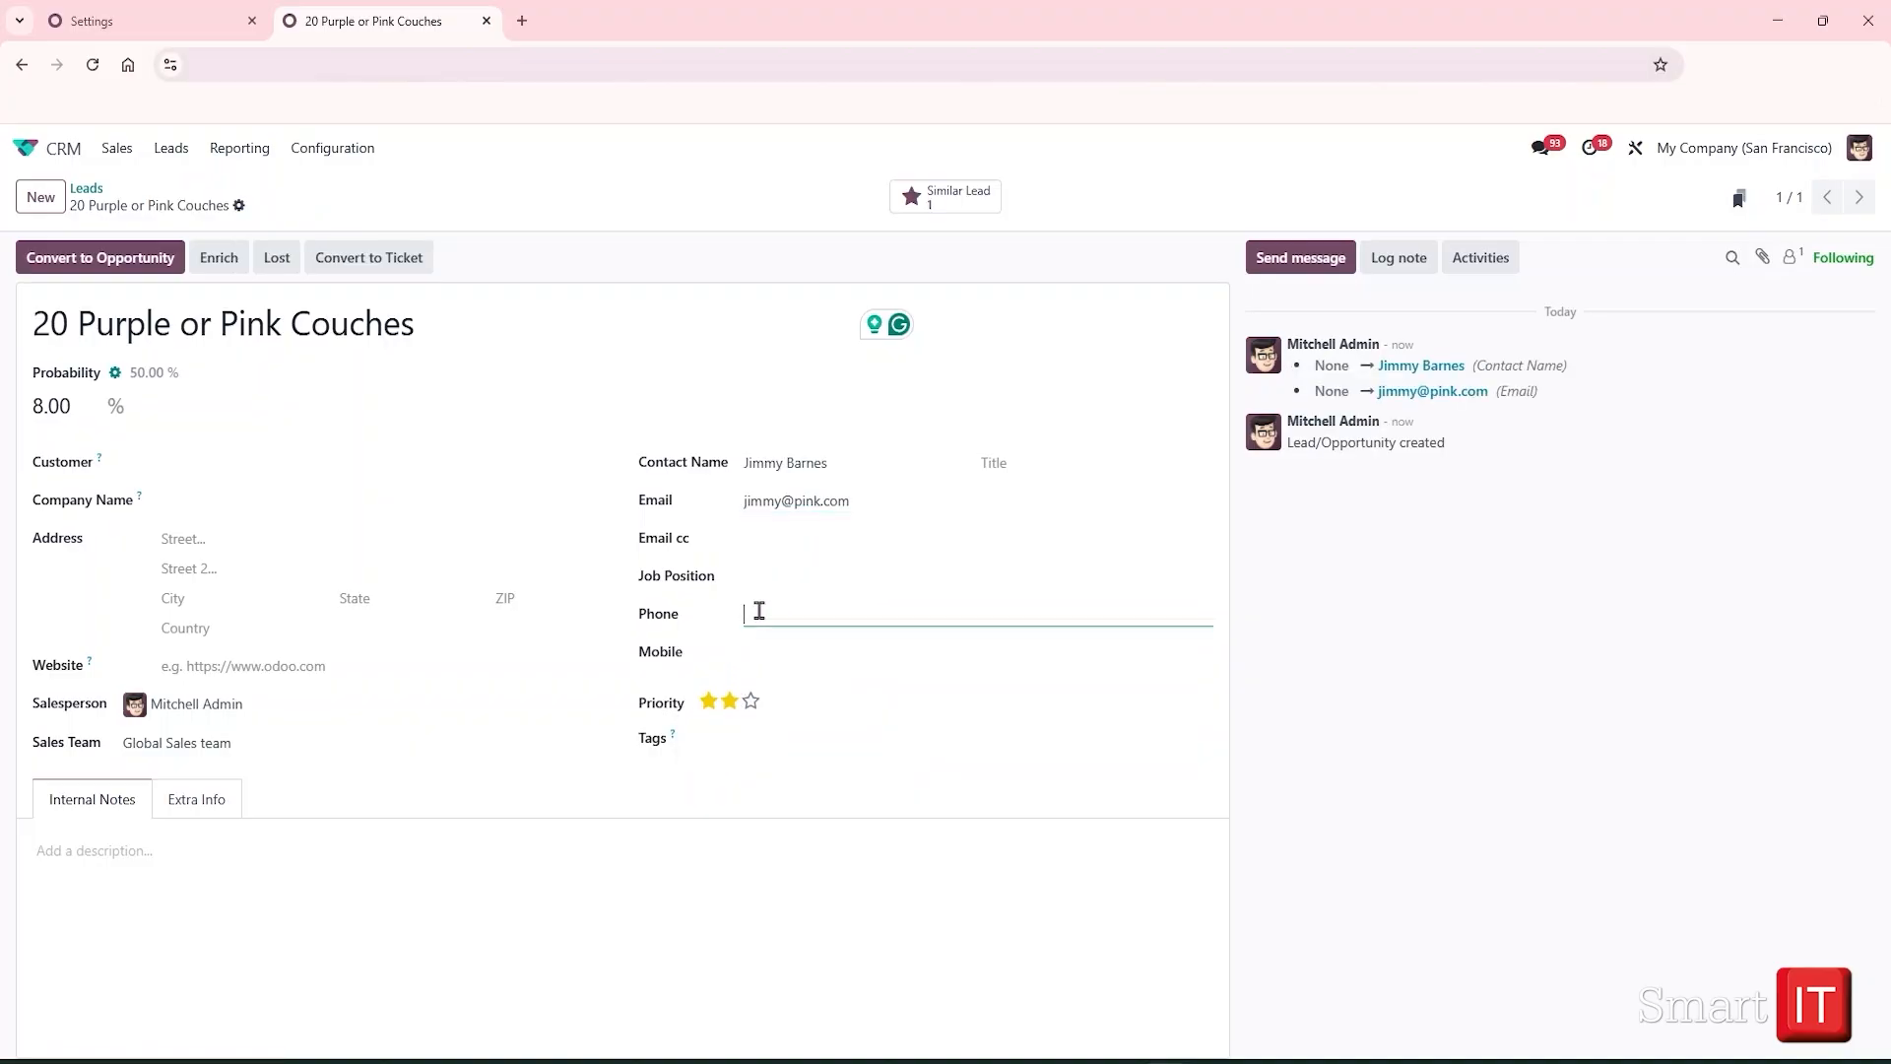
type("6045553333")
Tag the lead Product, Information and Furniture, add the couch-sourcing note, and save
left_click(733, 737)
type("p")
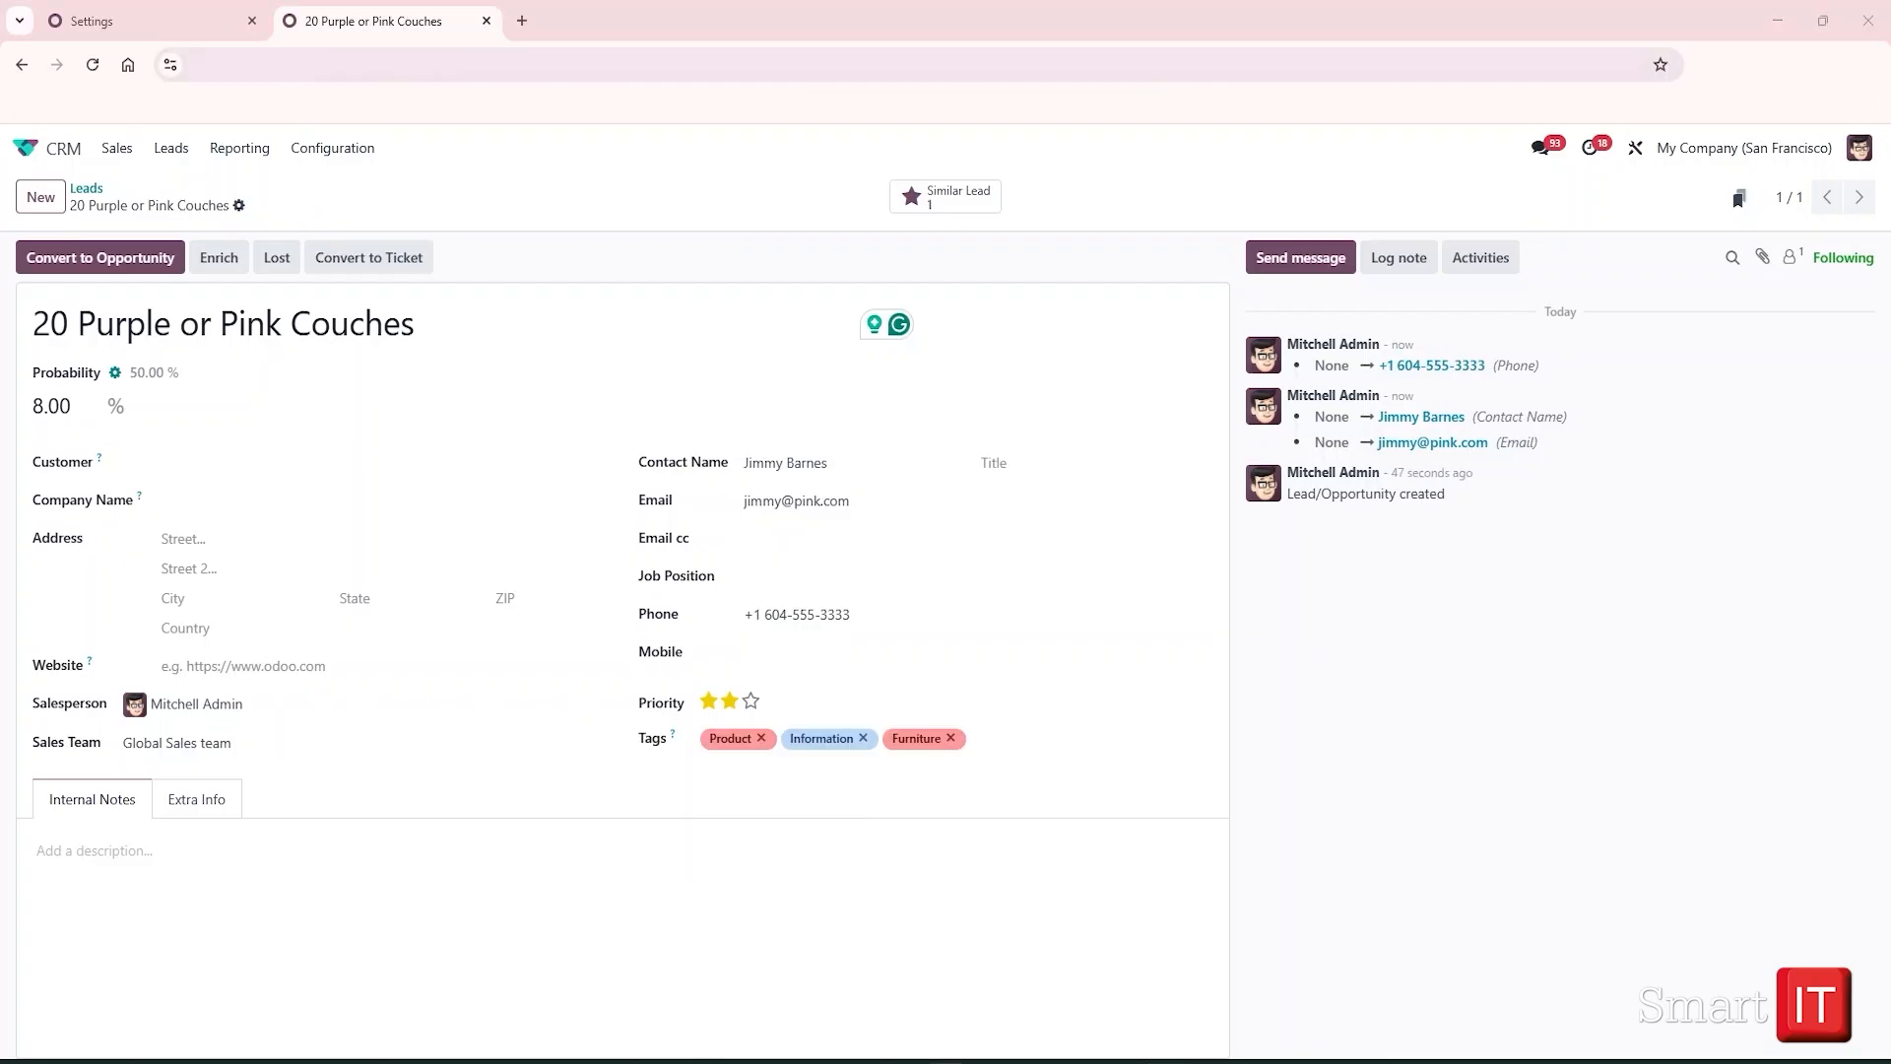
left_click(144, 866)
type("'Customer needs to source 20 couches asap")
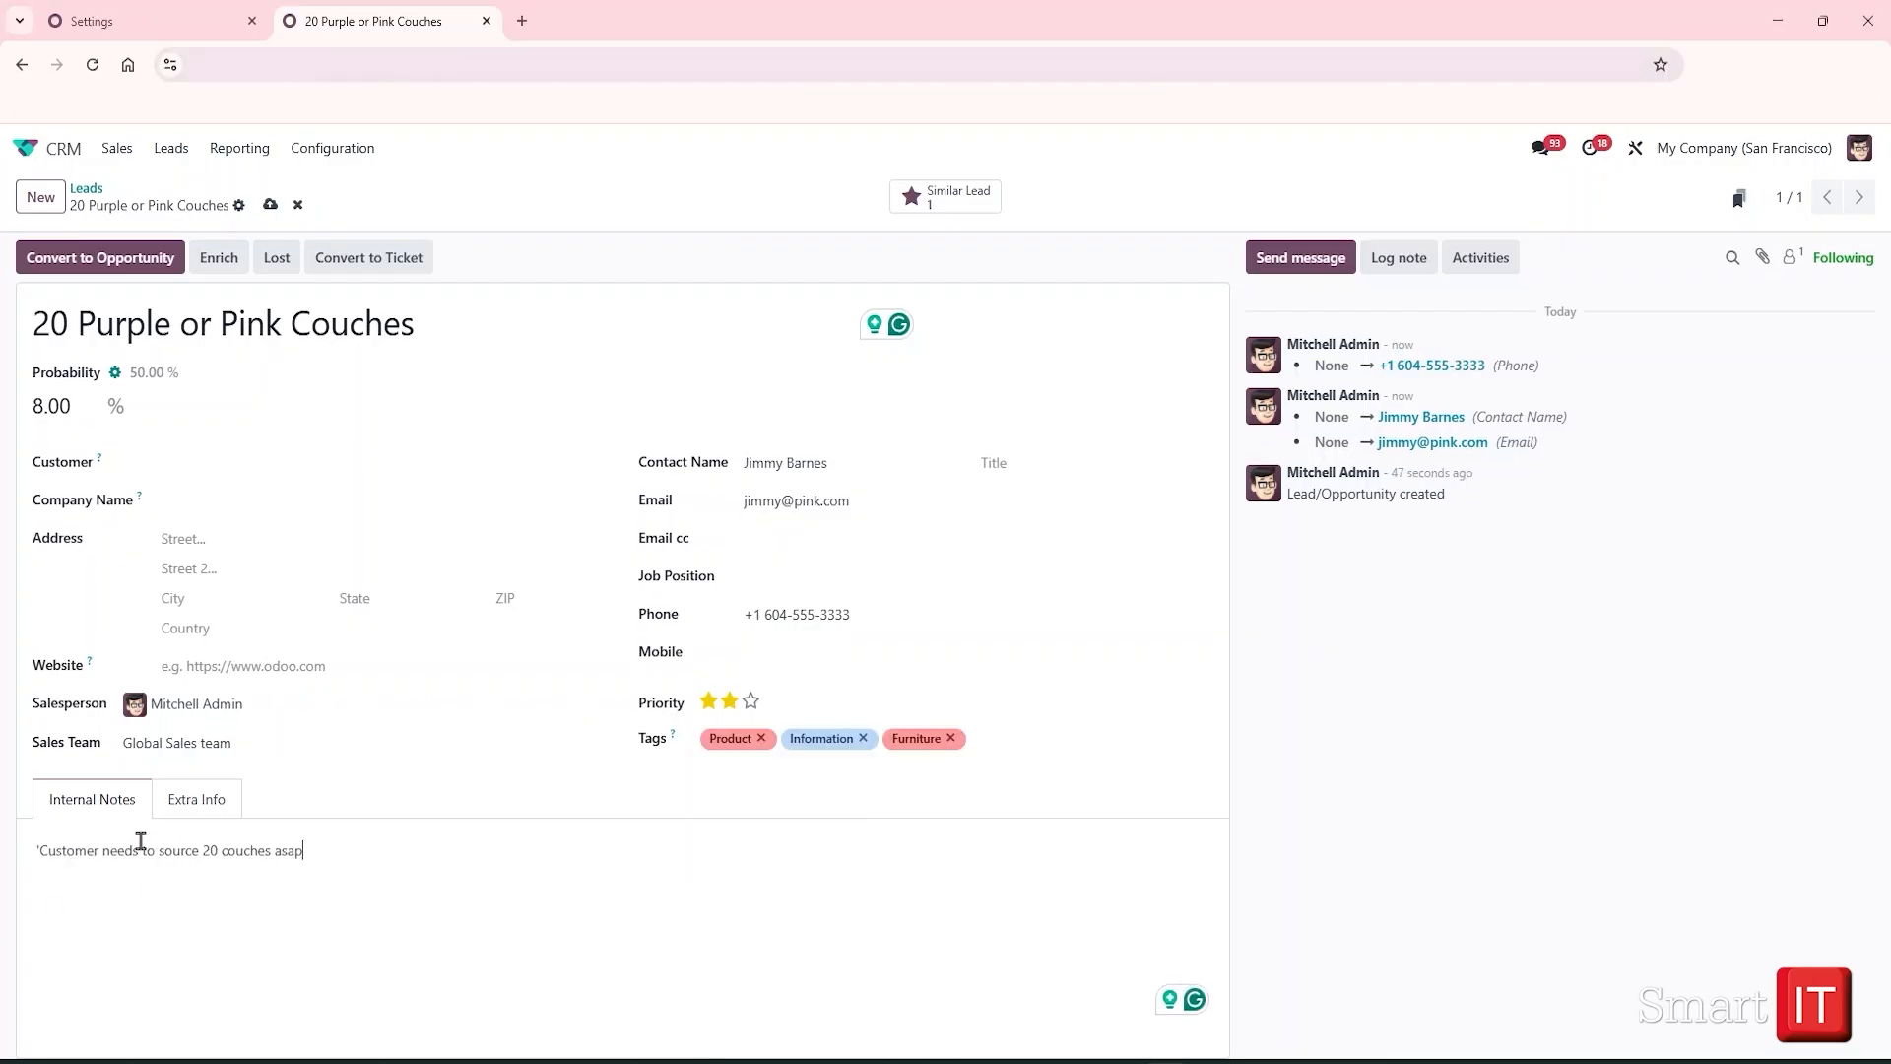
left_click(270, 204)
Set the lead's source to Search engine in the Extra Info section
left_click(196, 803)
scroll(474, 942, "down", 2)
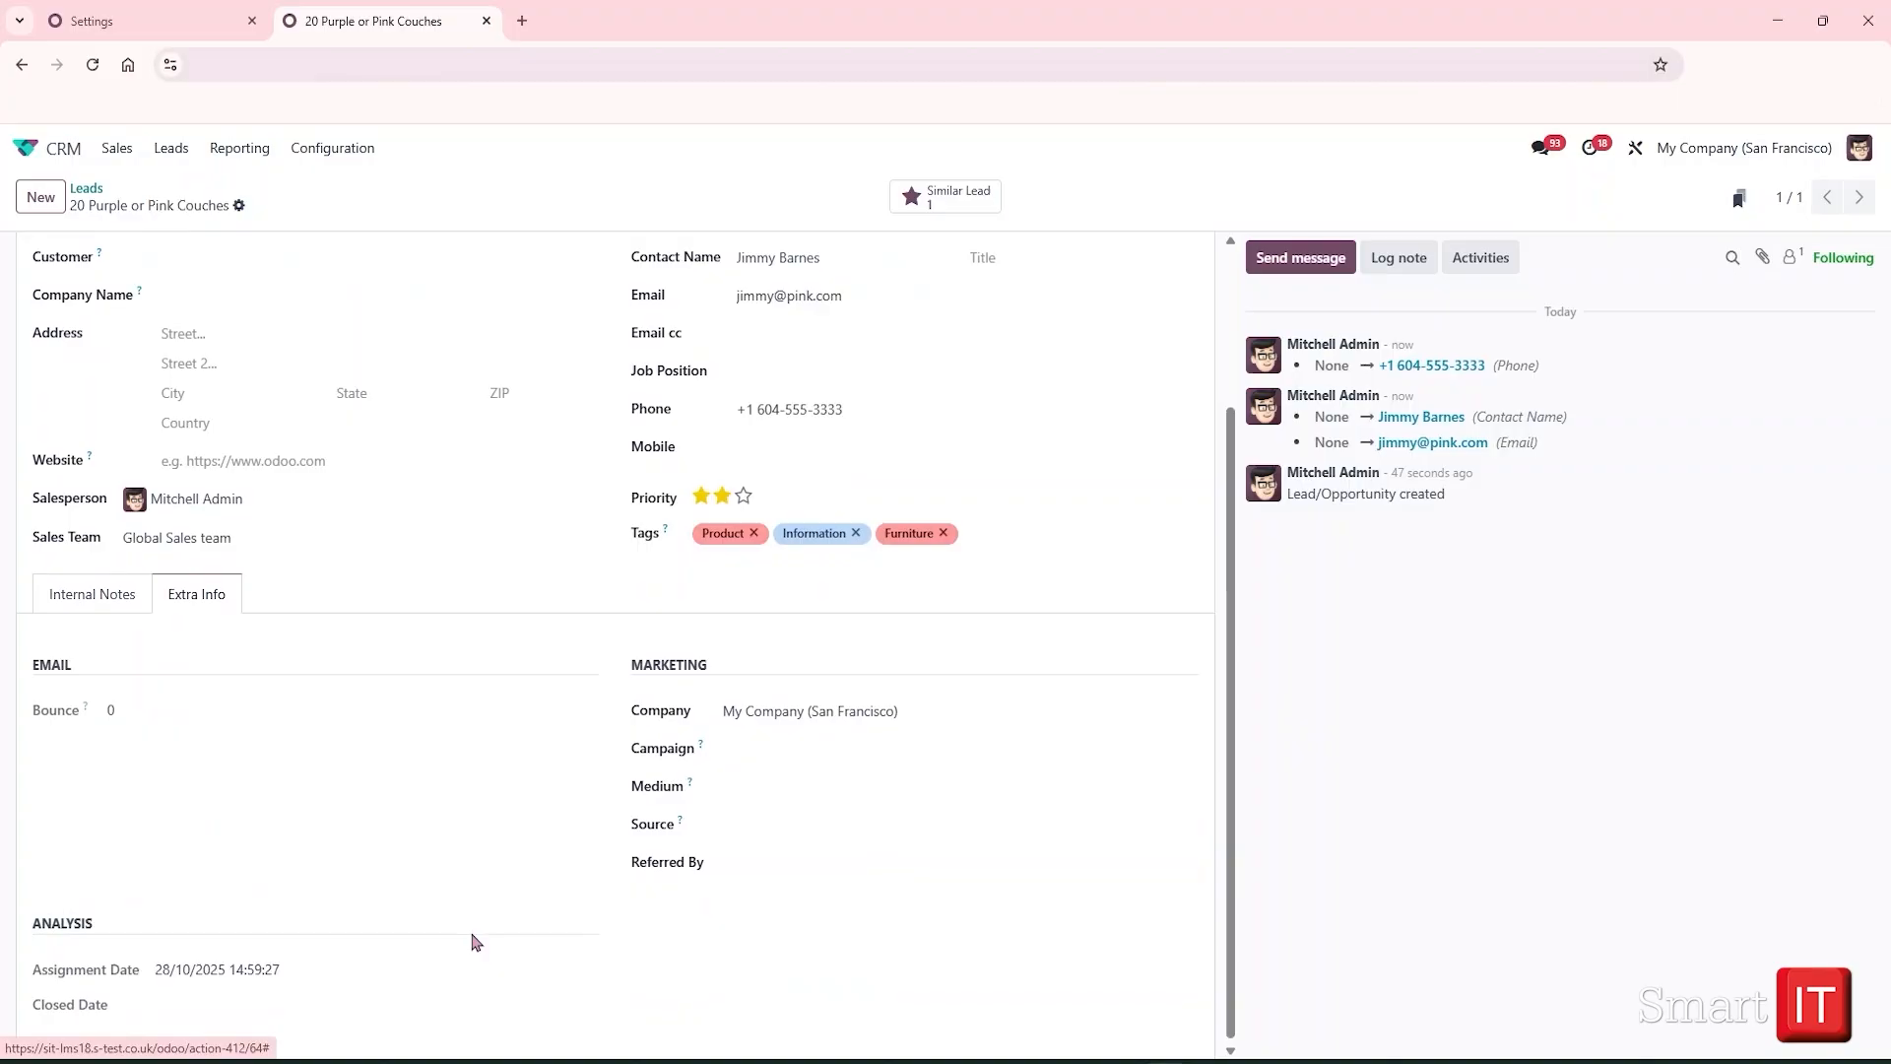
left_click(754, 823)
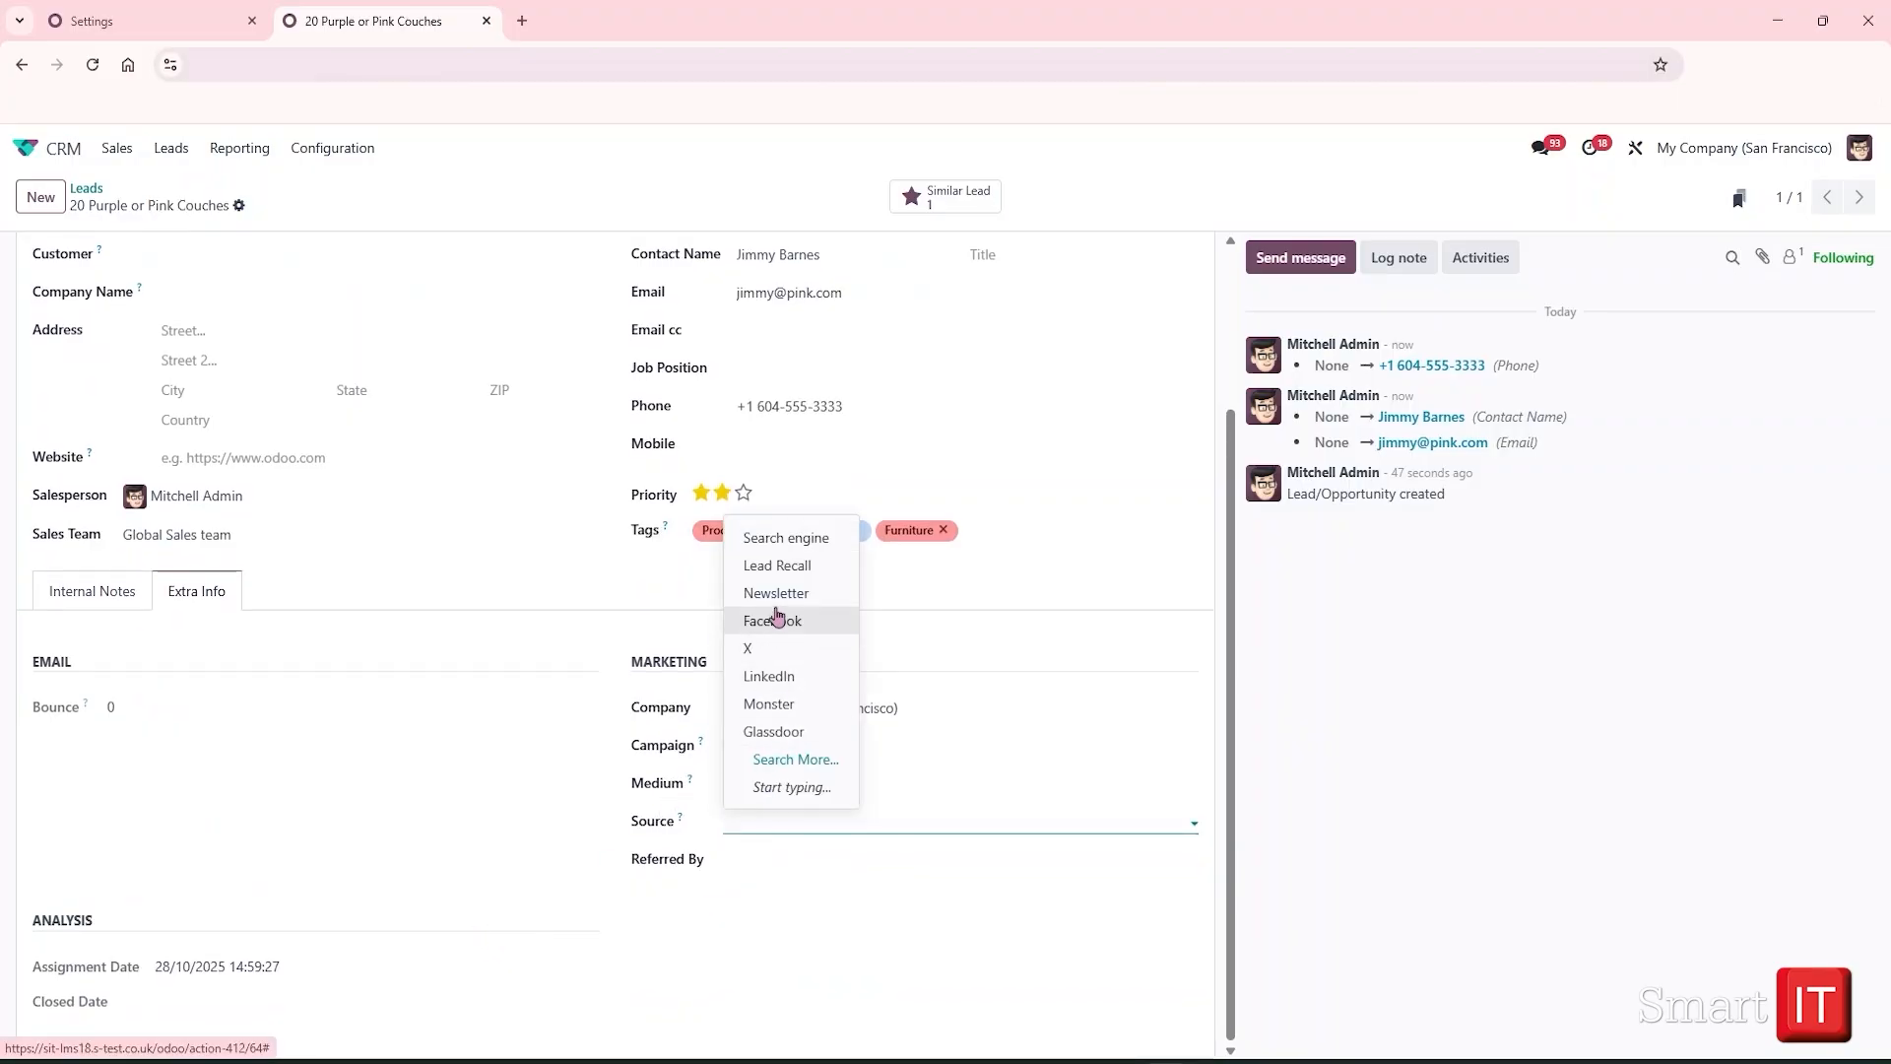
left_click(748, 539)
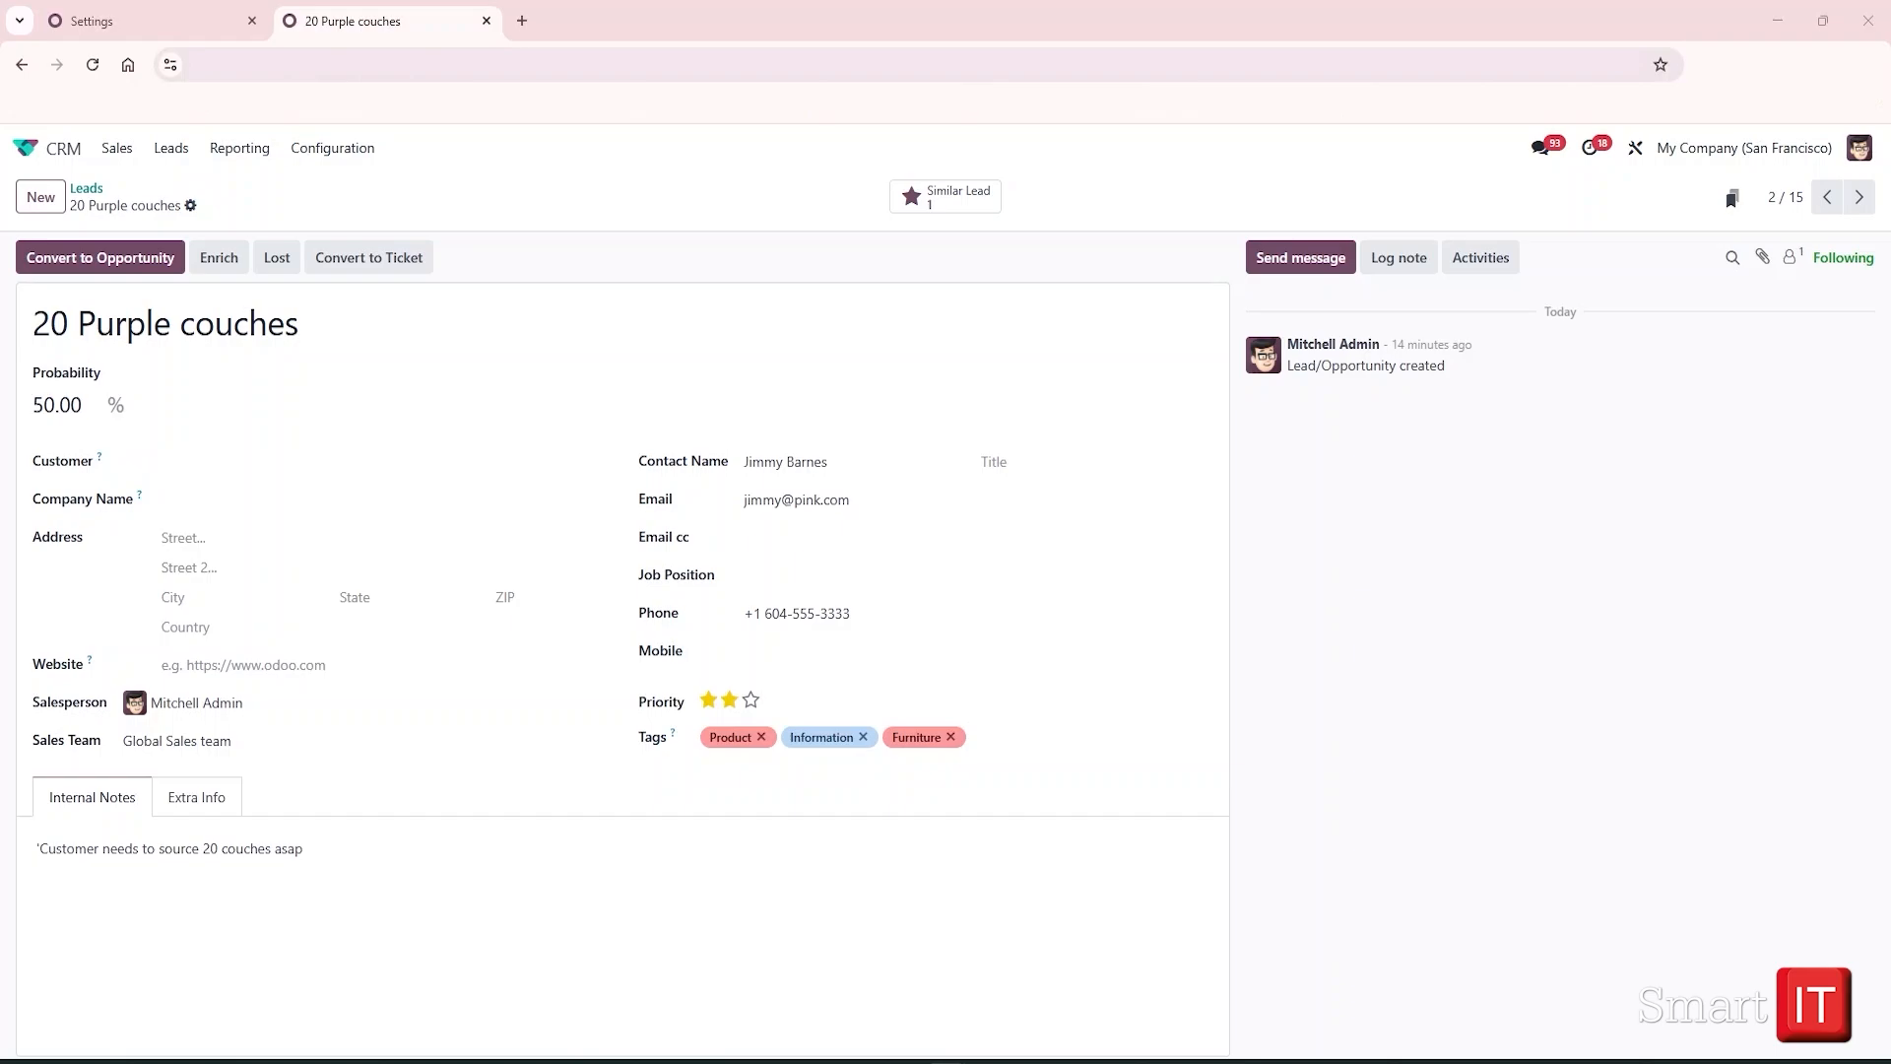
Discard the stray e-mail edit and list the two similar couch leads together
type("m")
key("BackSpace")
left_click(223, 204)
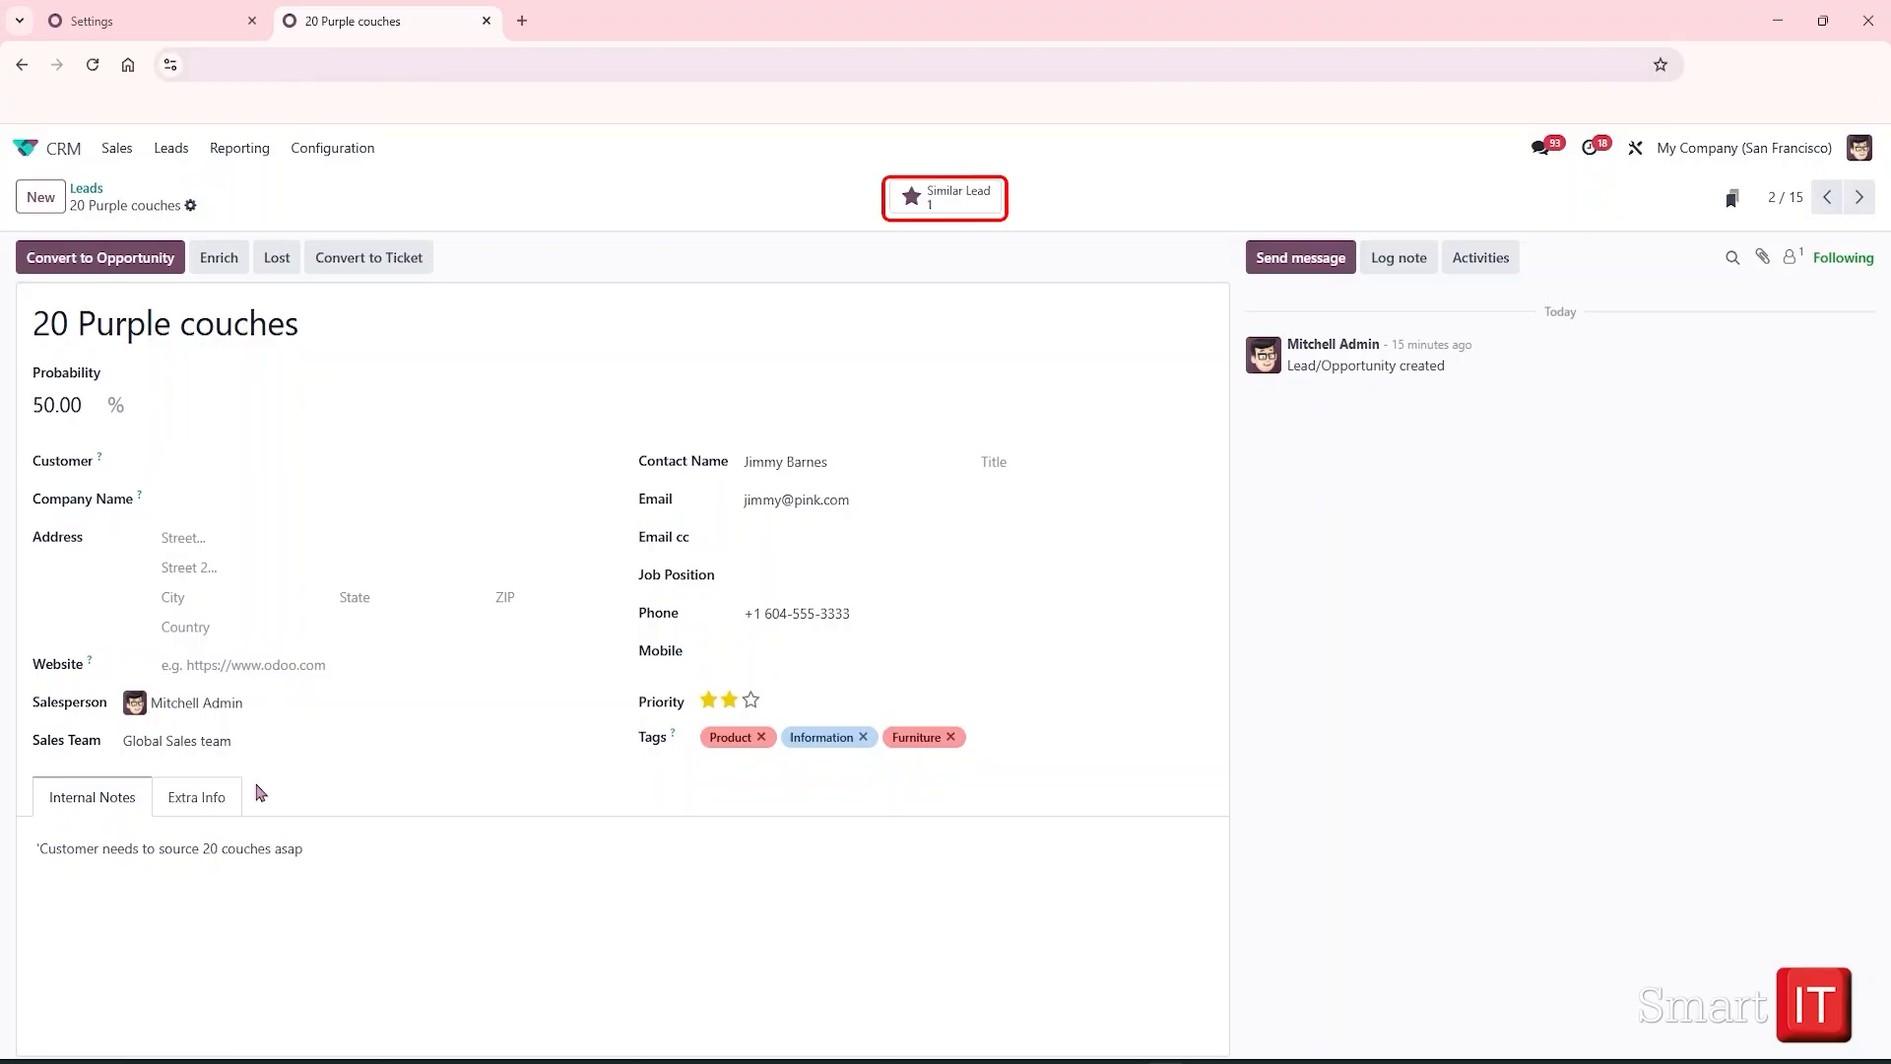
left_click(942, 199)
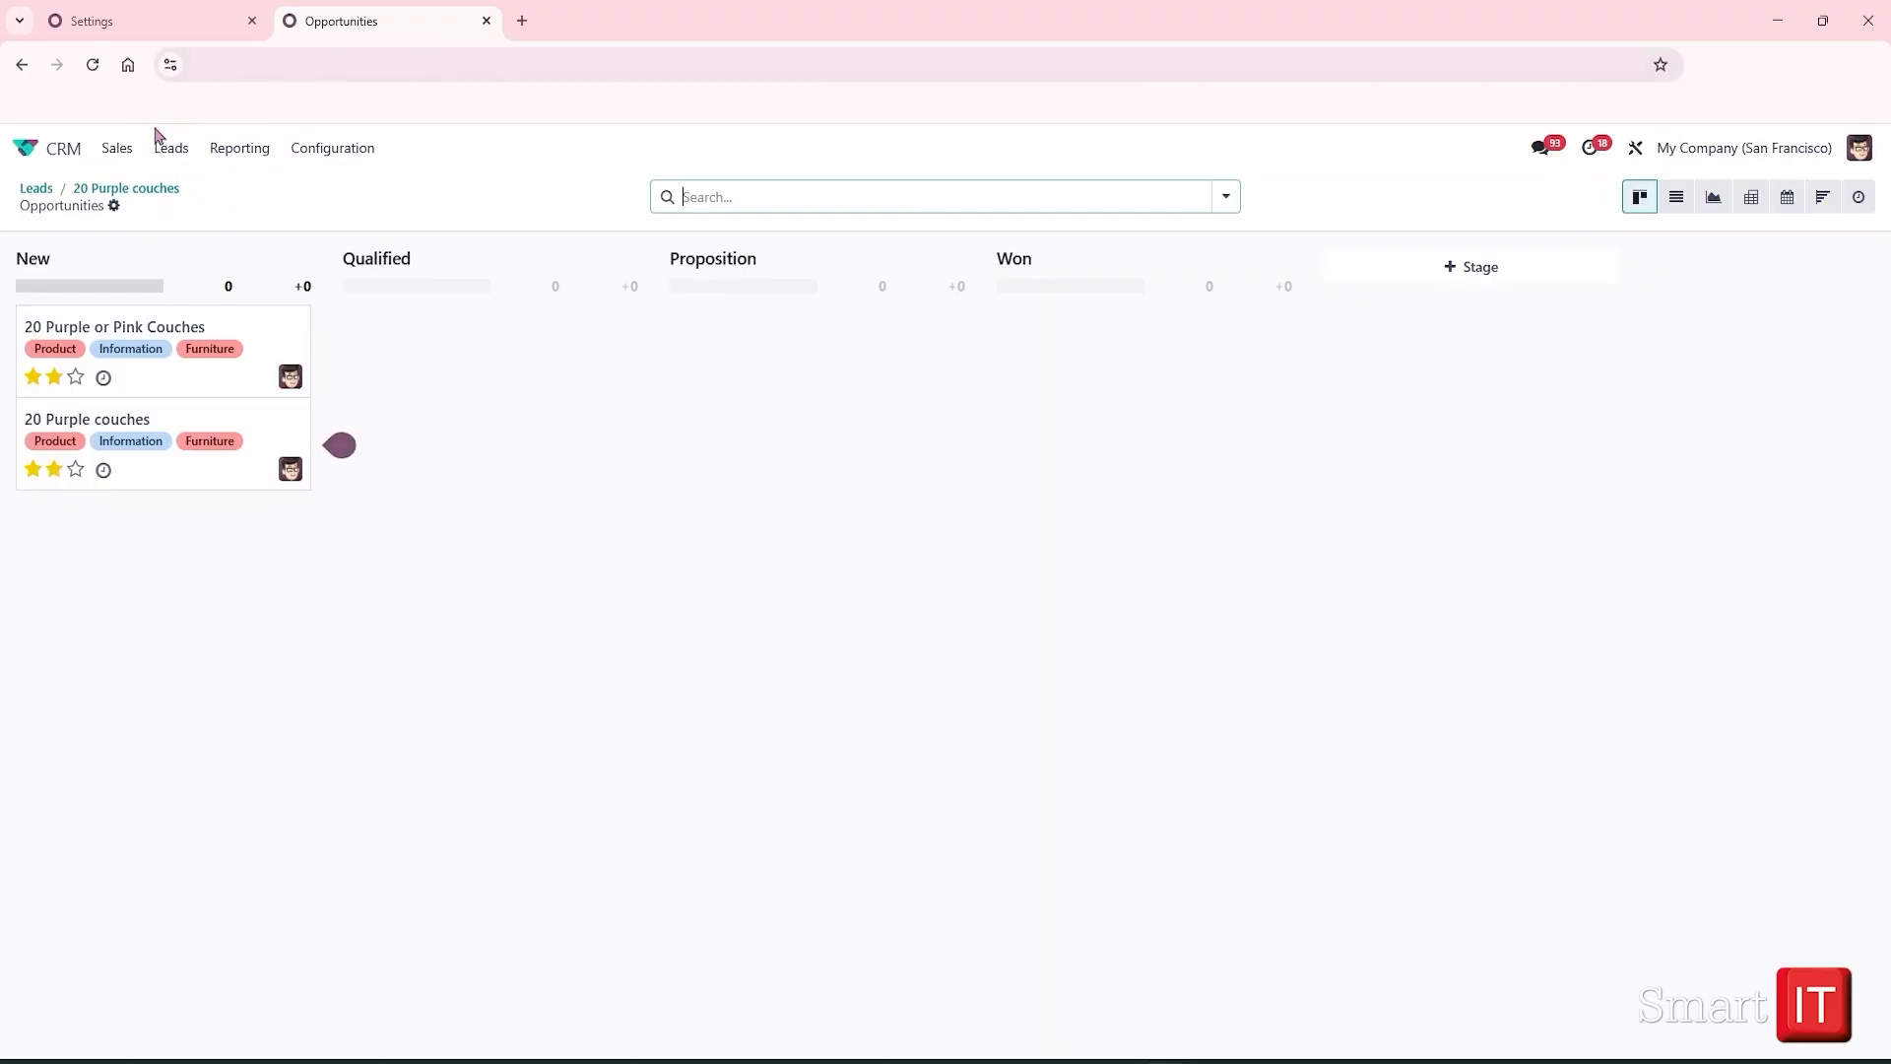
Return to the '20 Purple couches' lead record via the breadcrumb
left_click(129, 190)
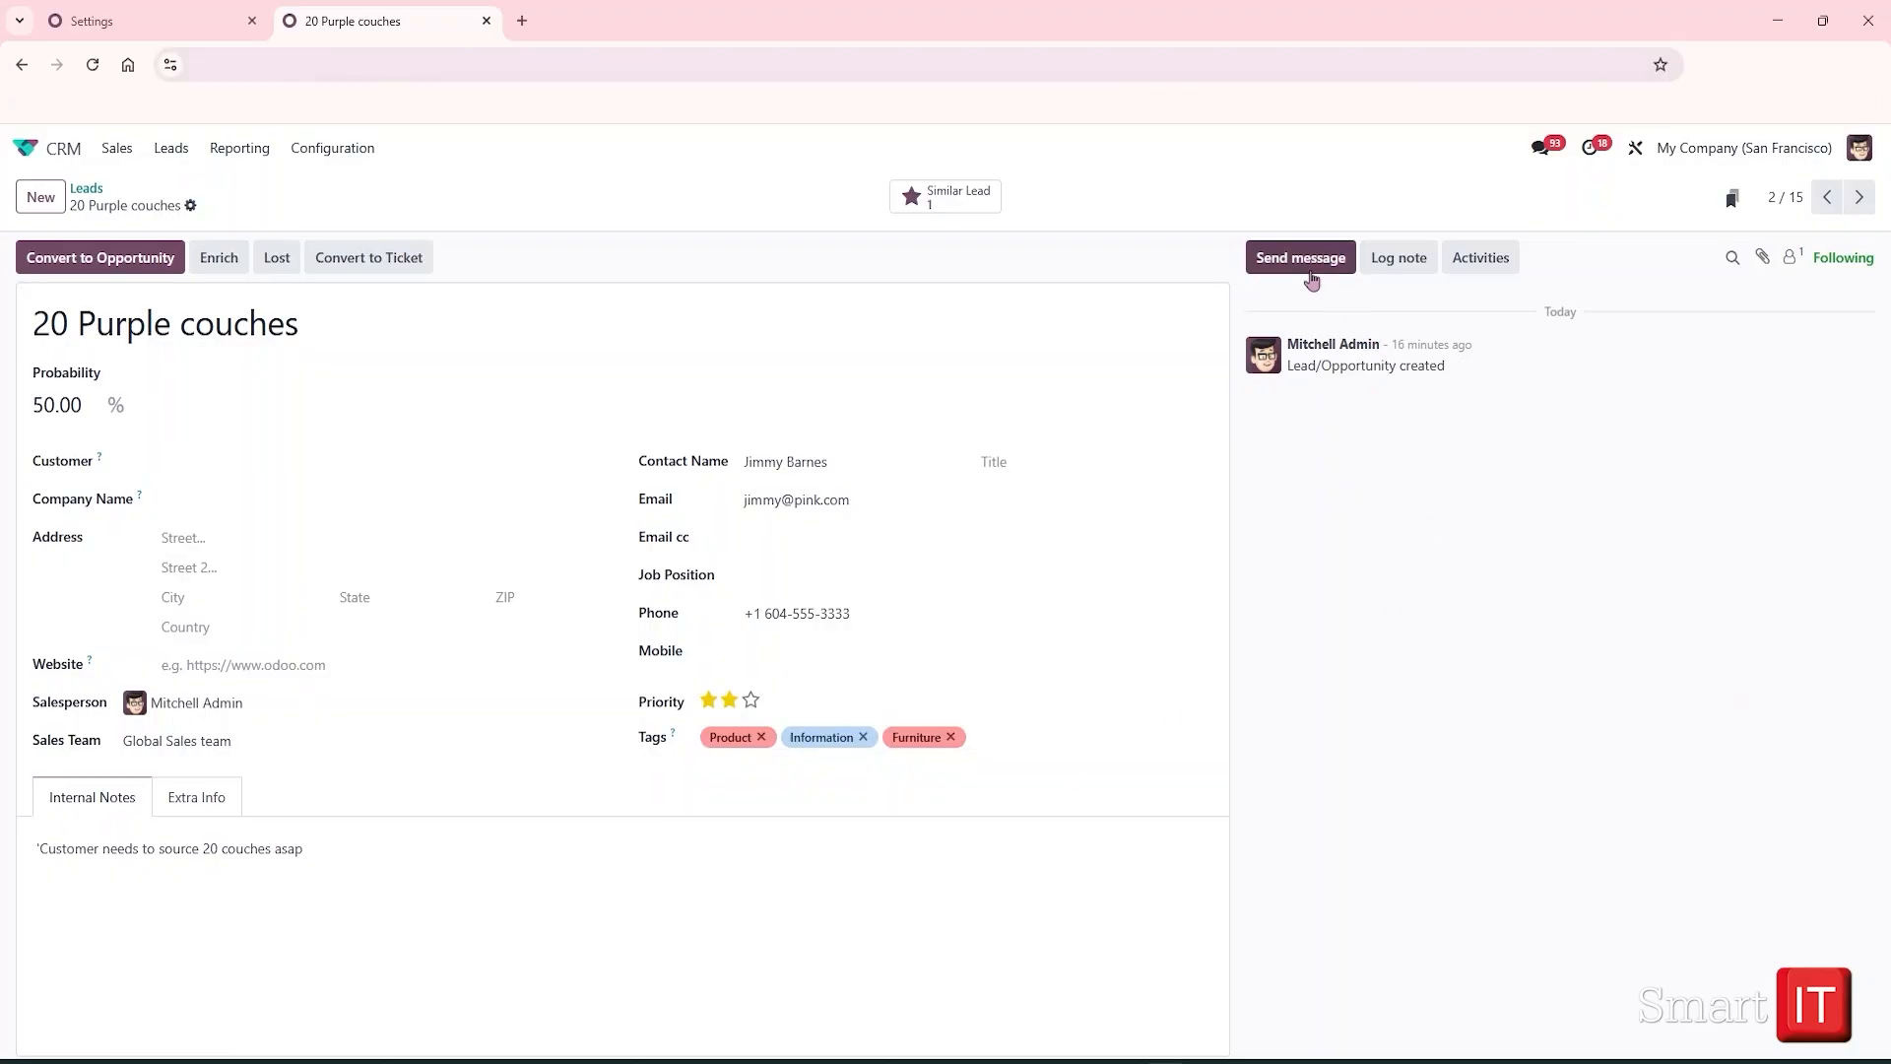
Try the chatter's message, log note and activity options, closing the activity dialog unscheduled
left_click(1311, 282)
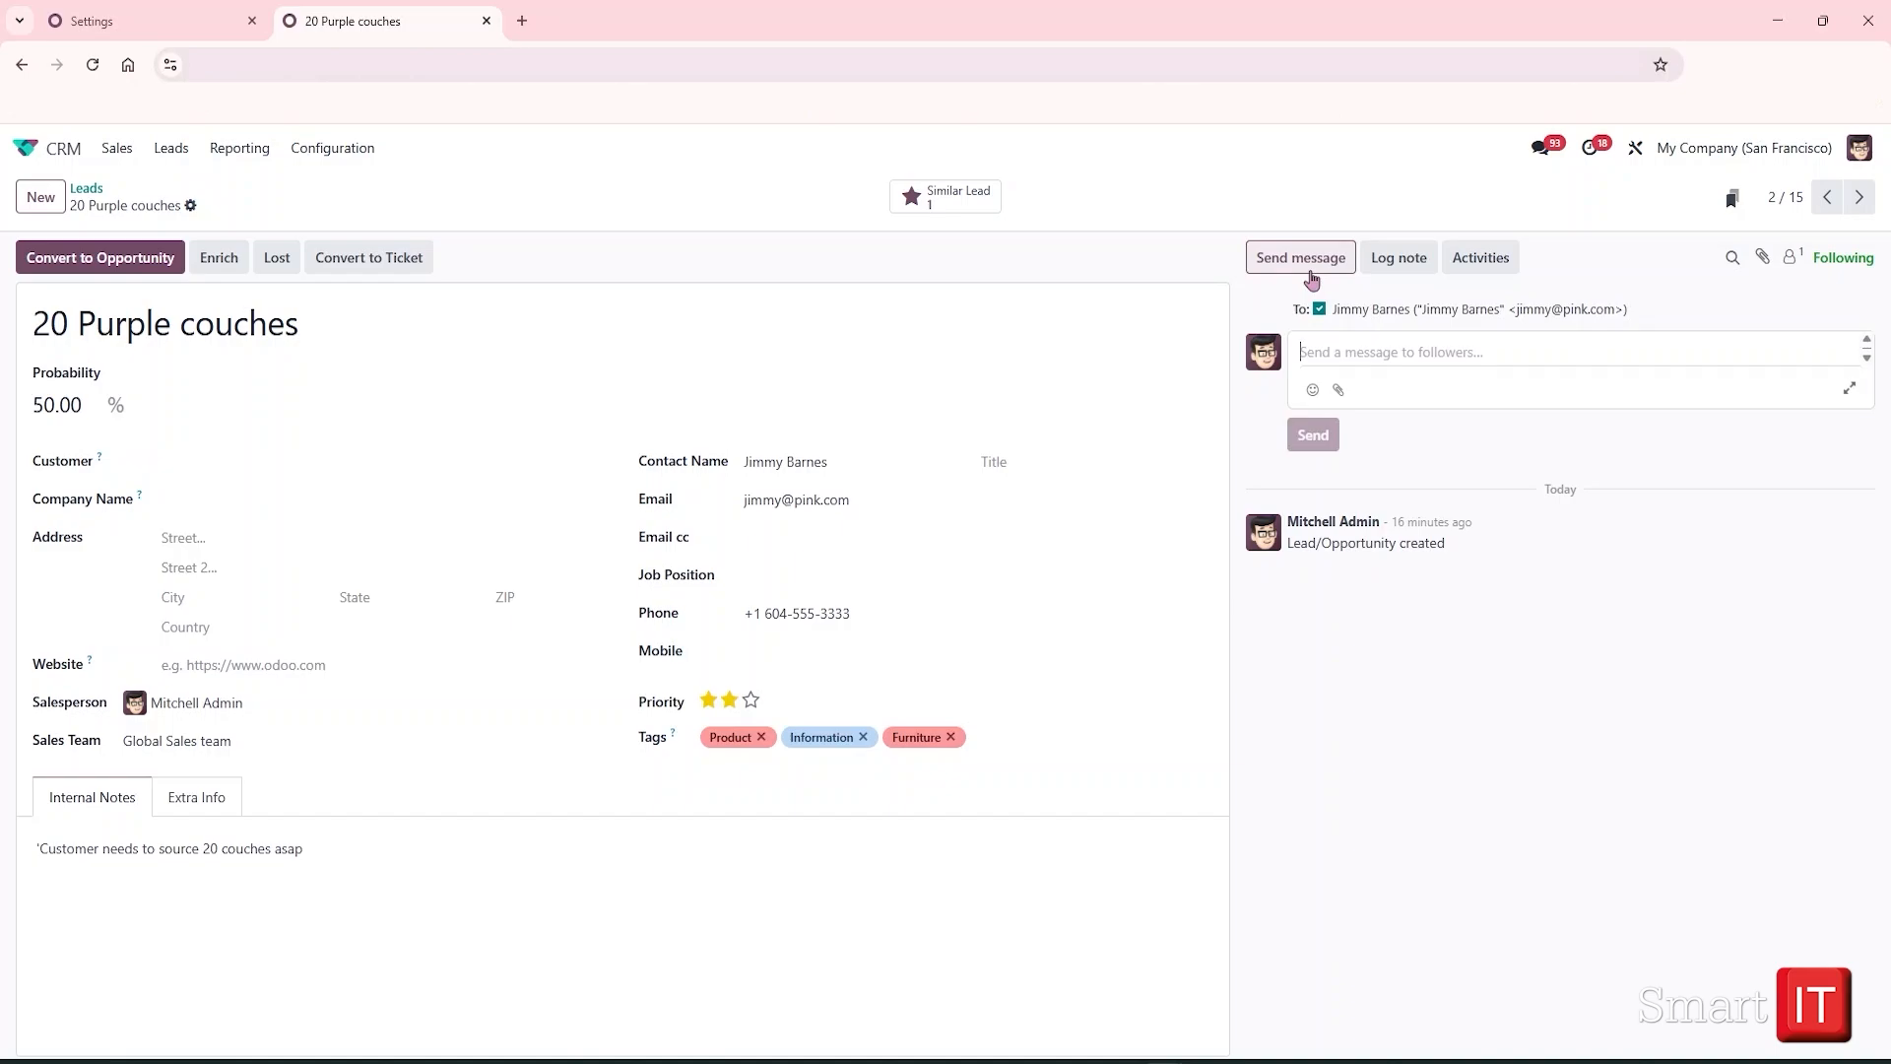
left_click(1394, 271)
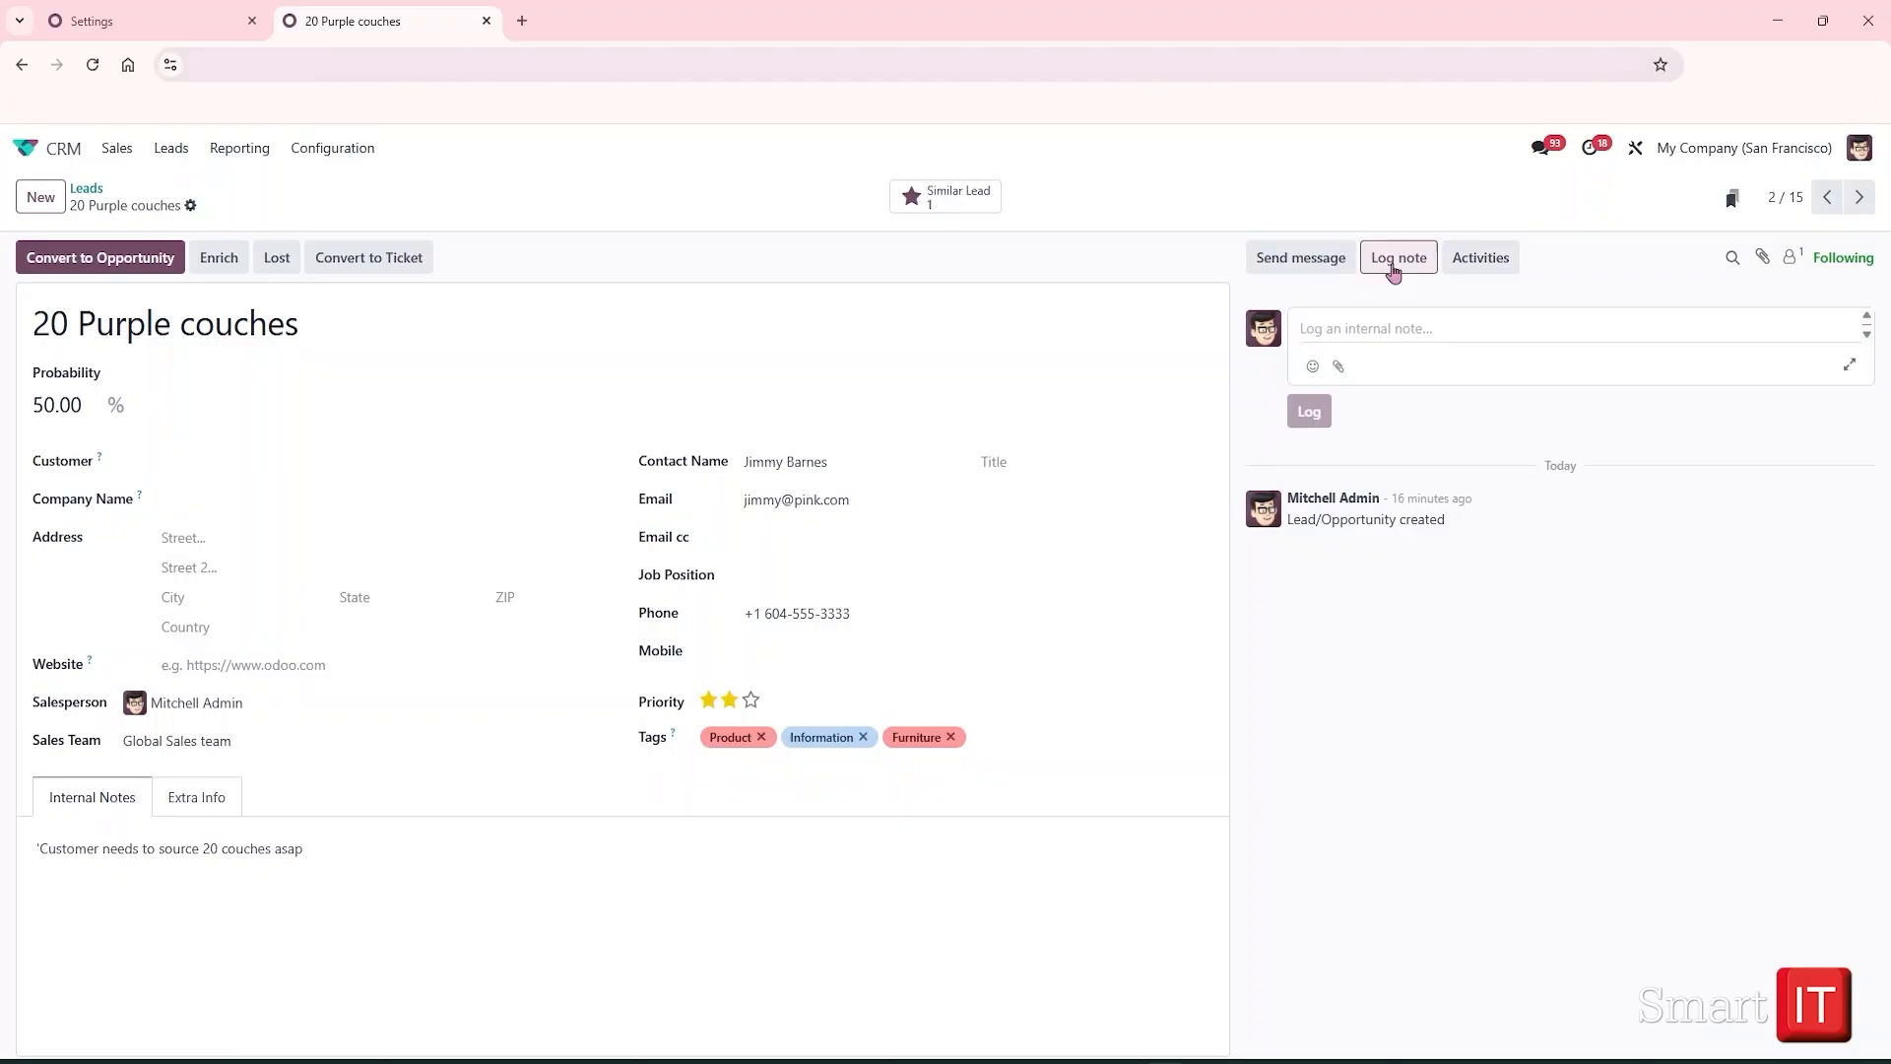
left_click(1484, 264)
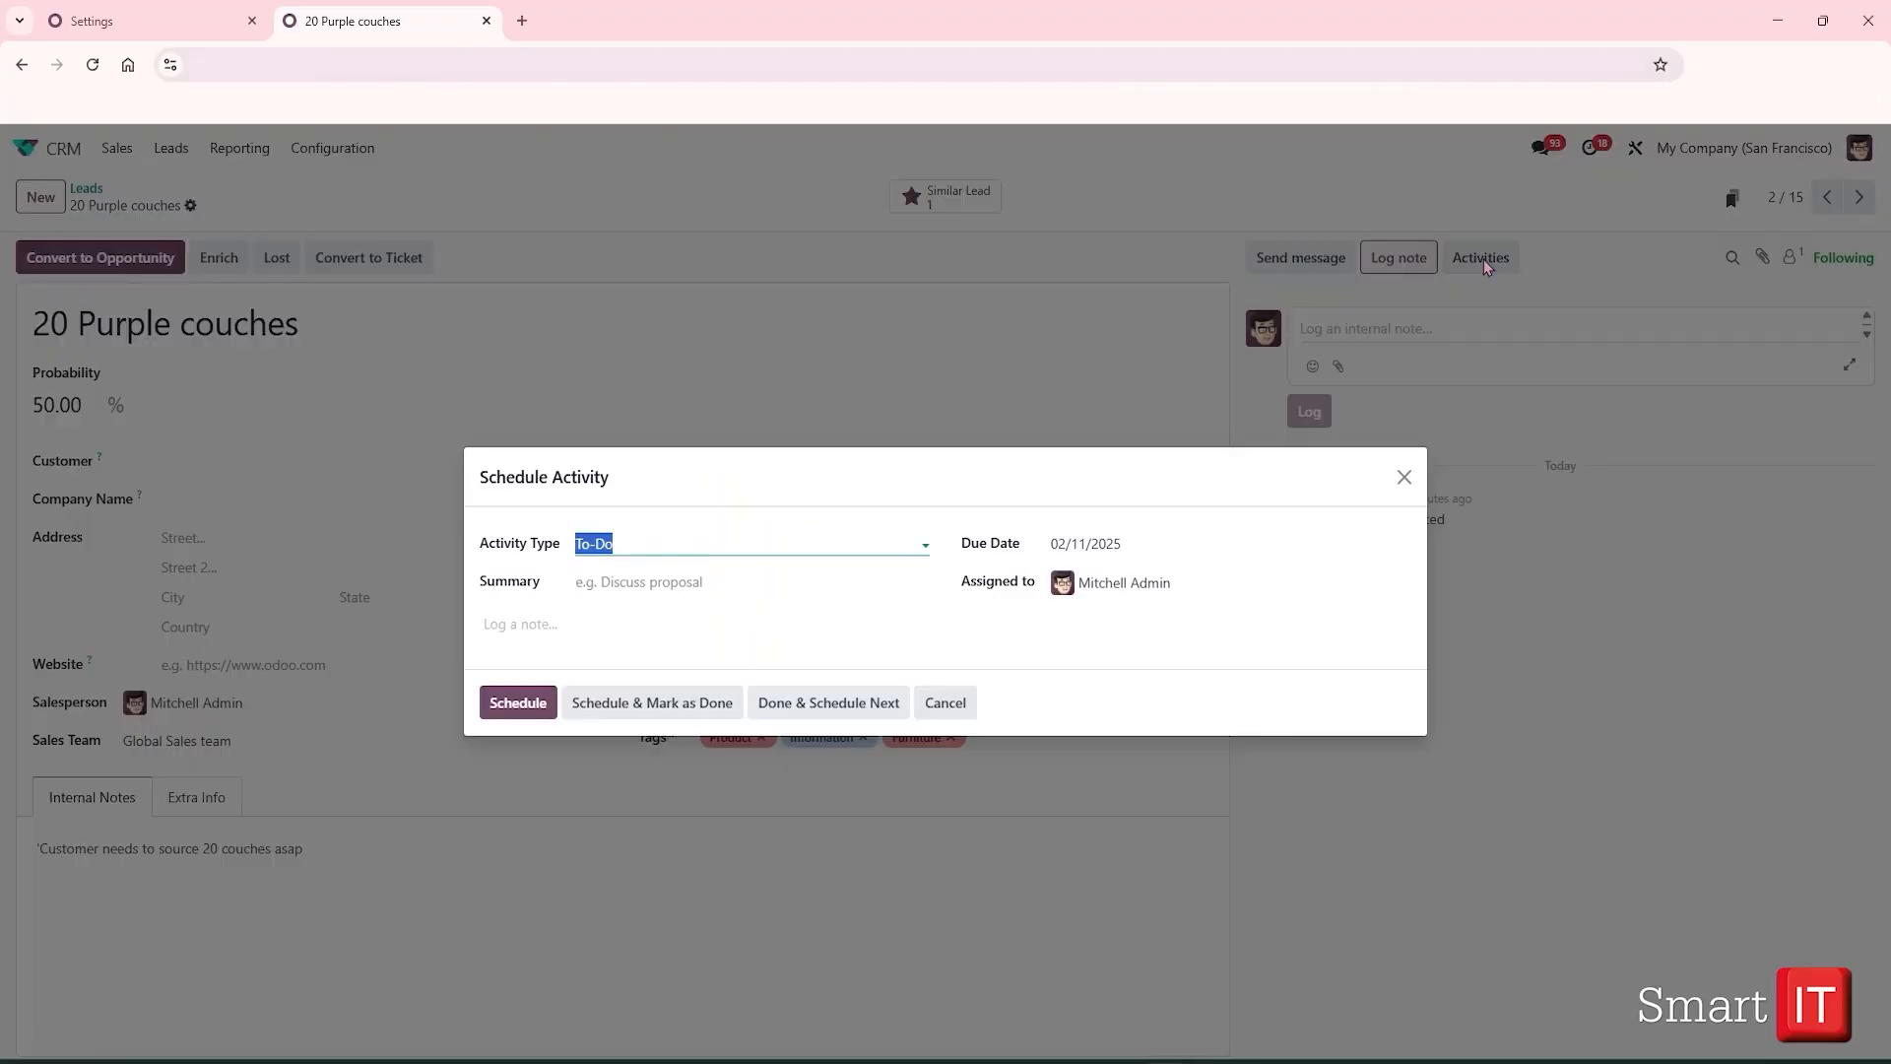
left_click(1402, 480)
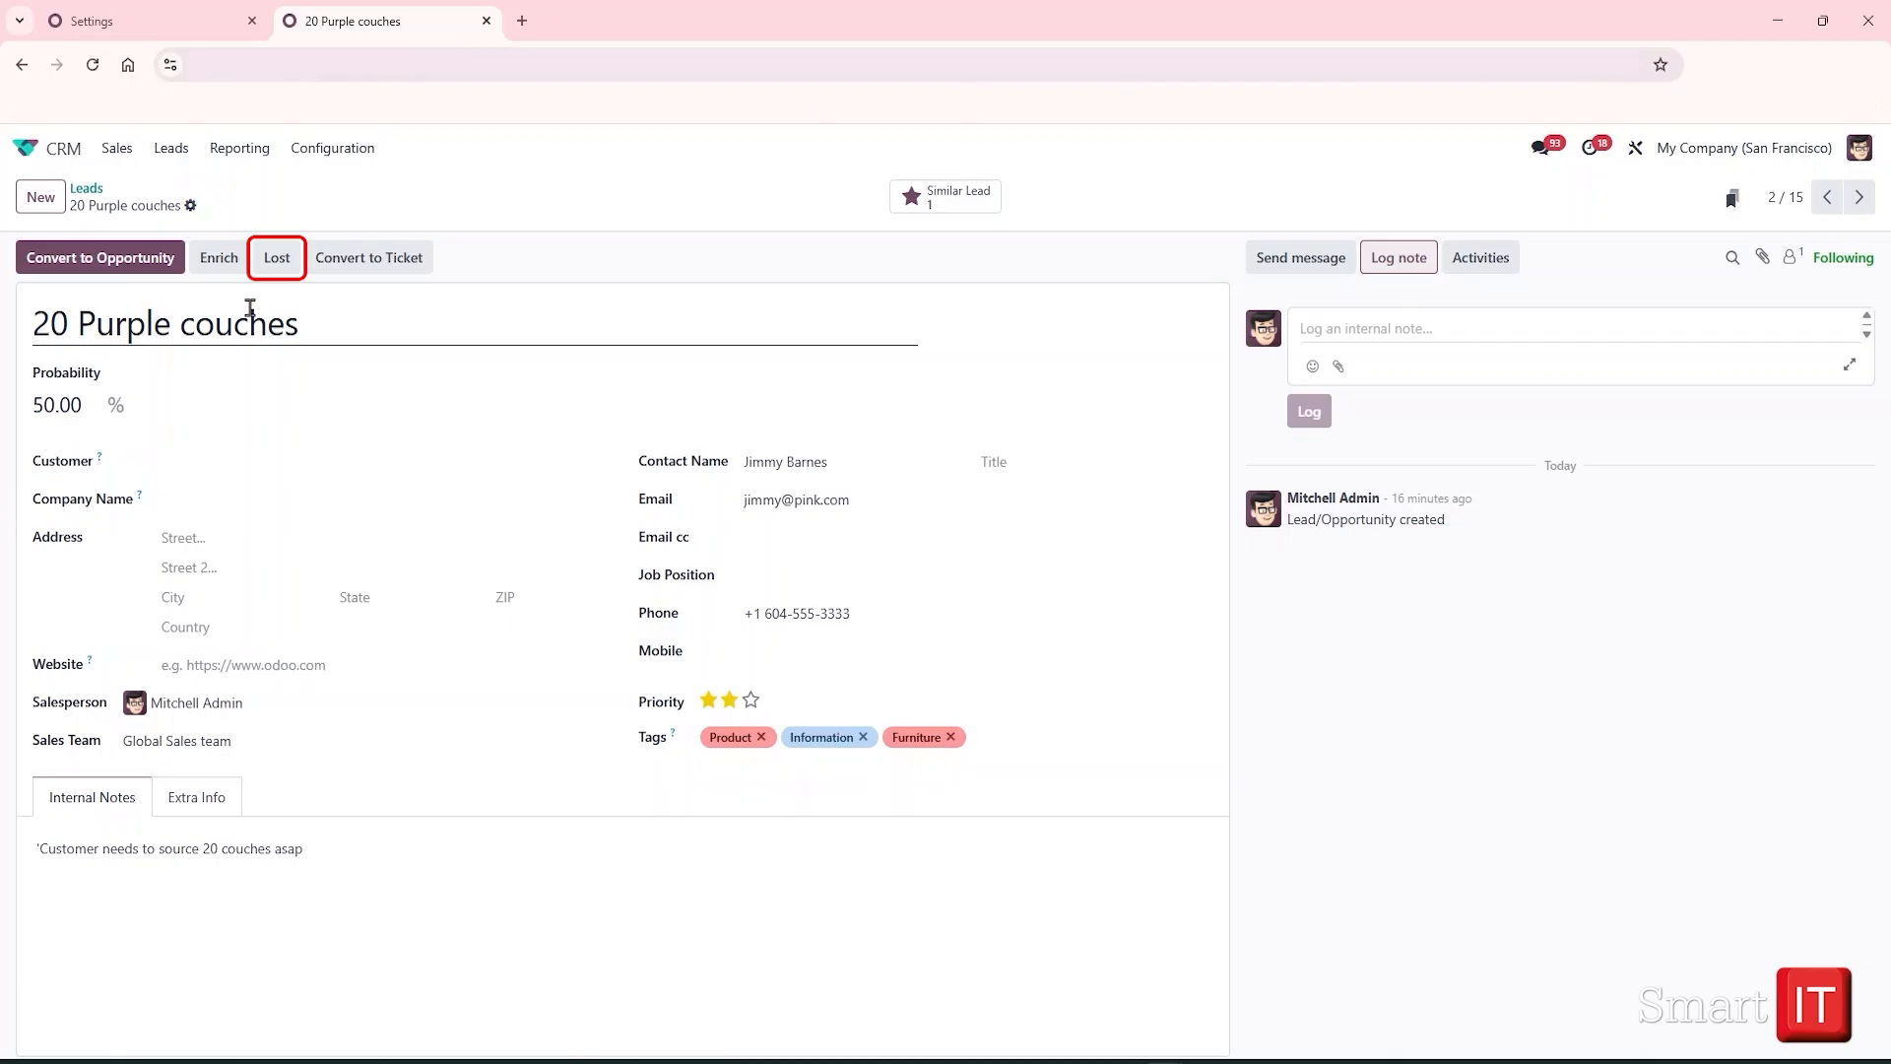
Mark '20 Purple couches' as lost, then restore it to active
left_click(283, 268)
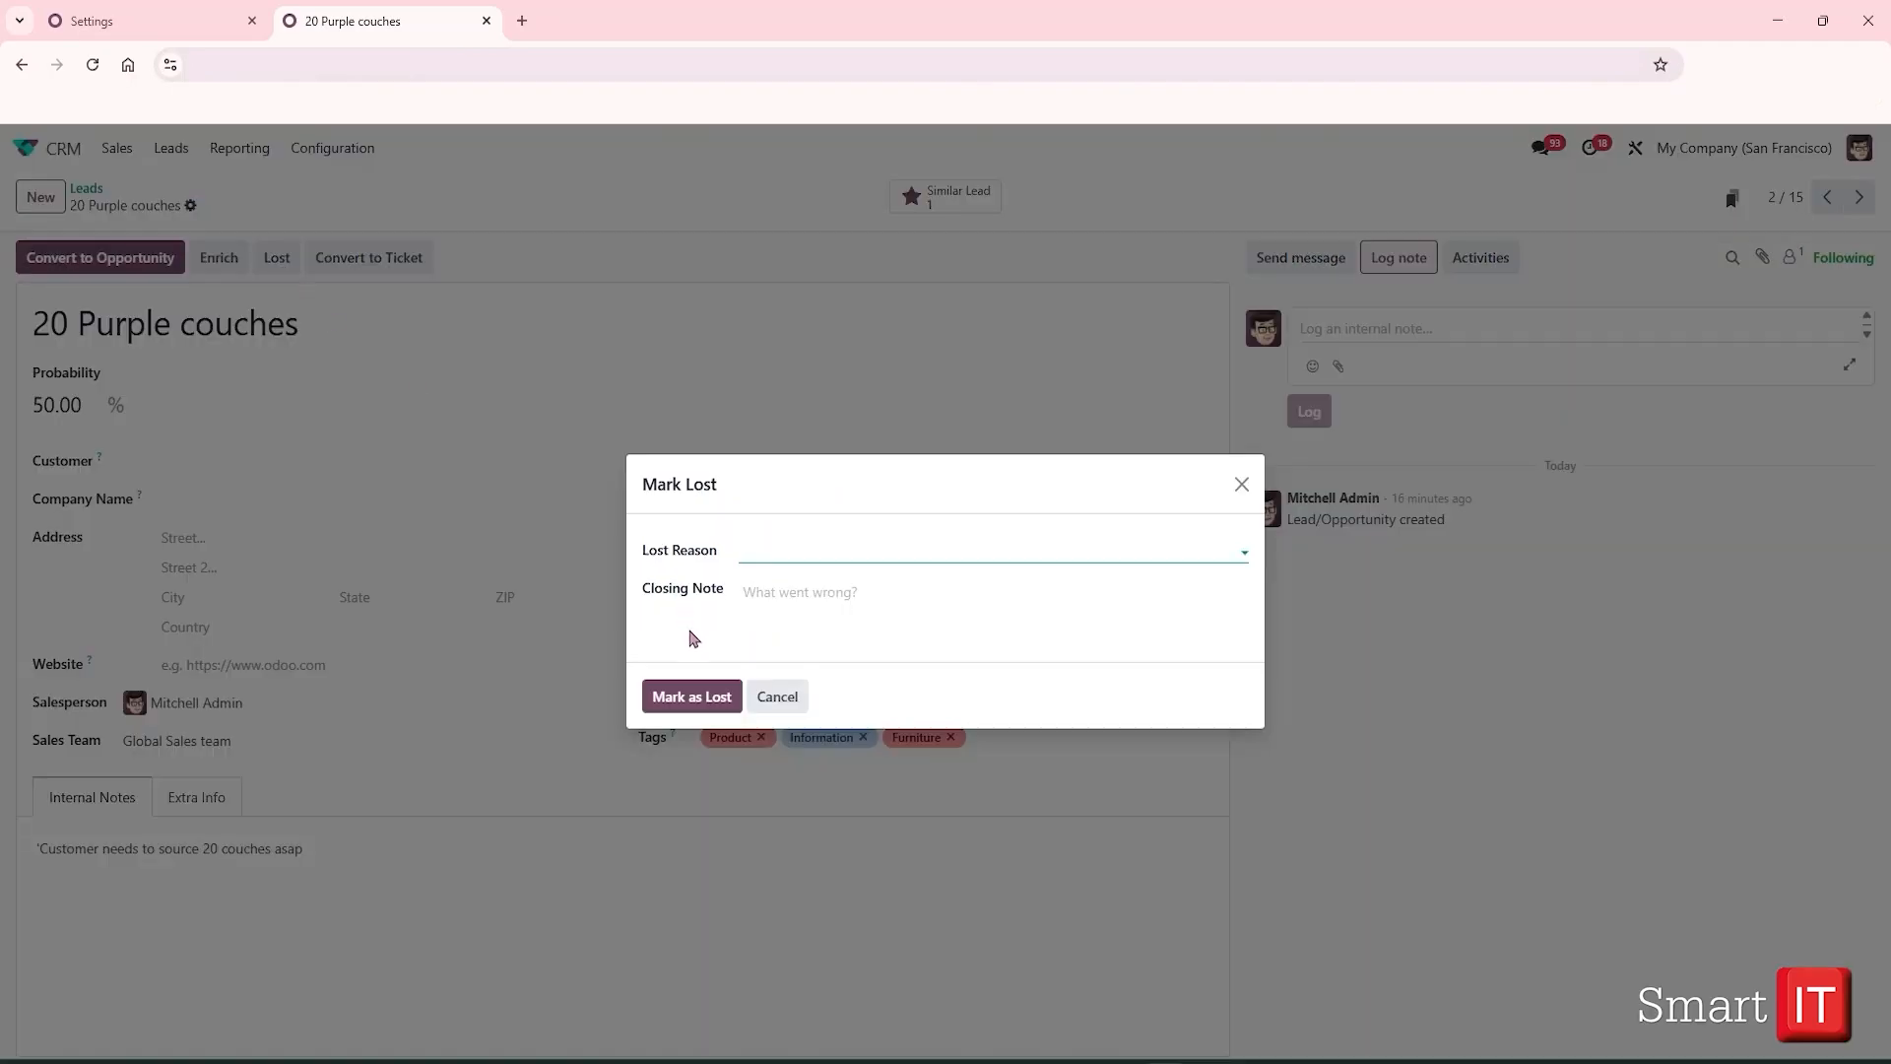
left_click(691, 696)
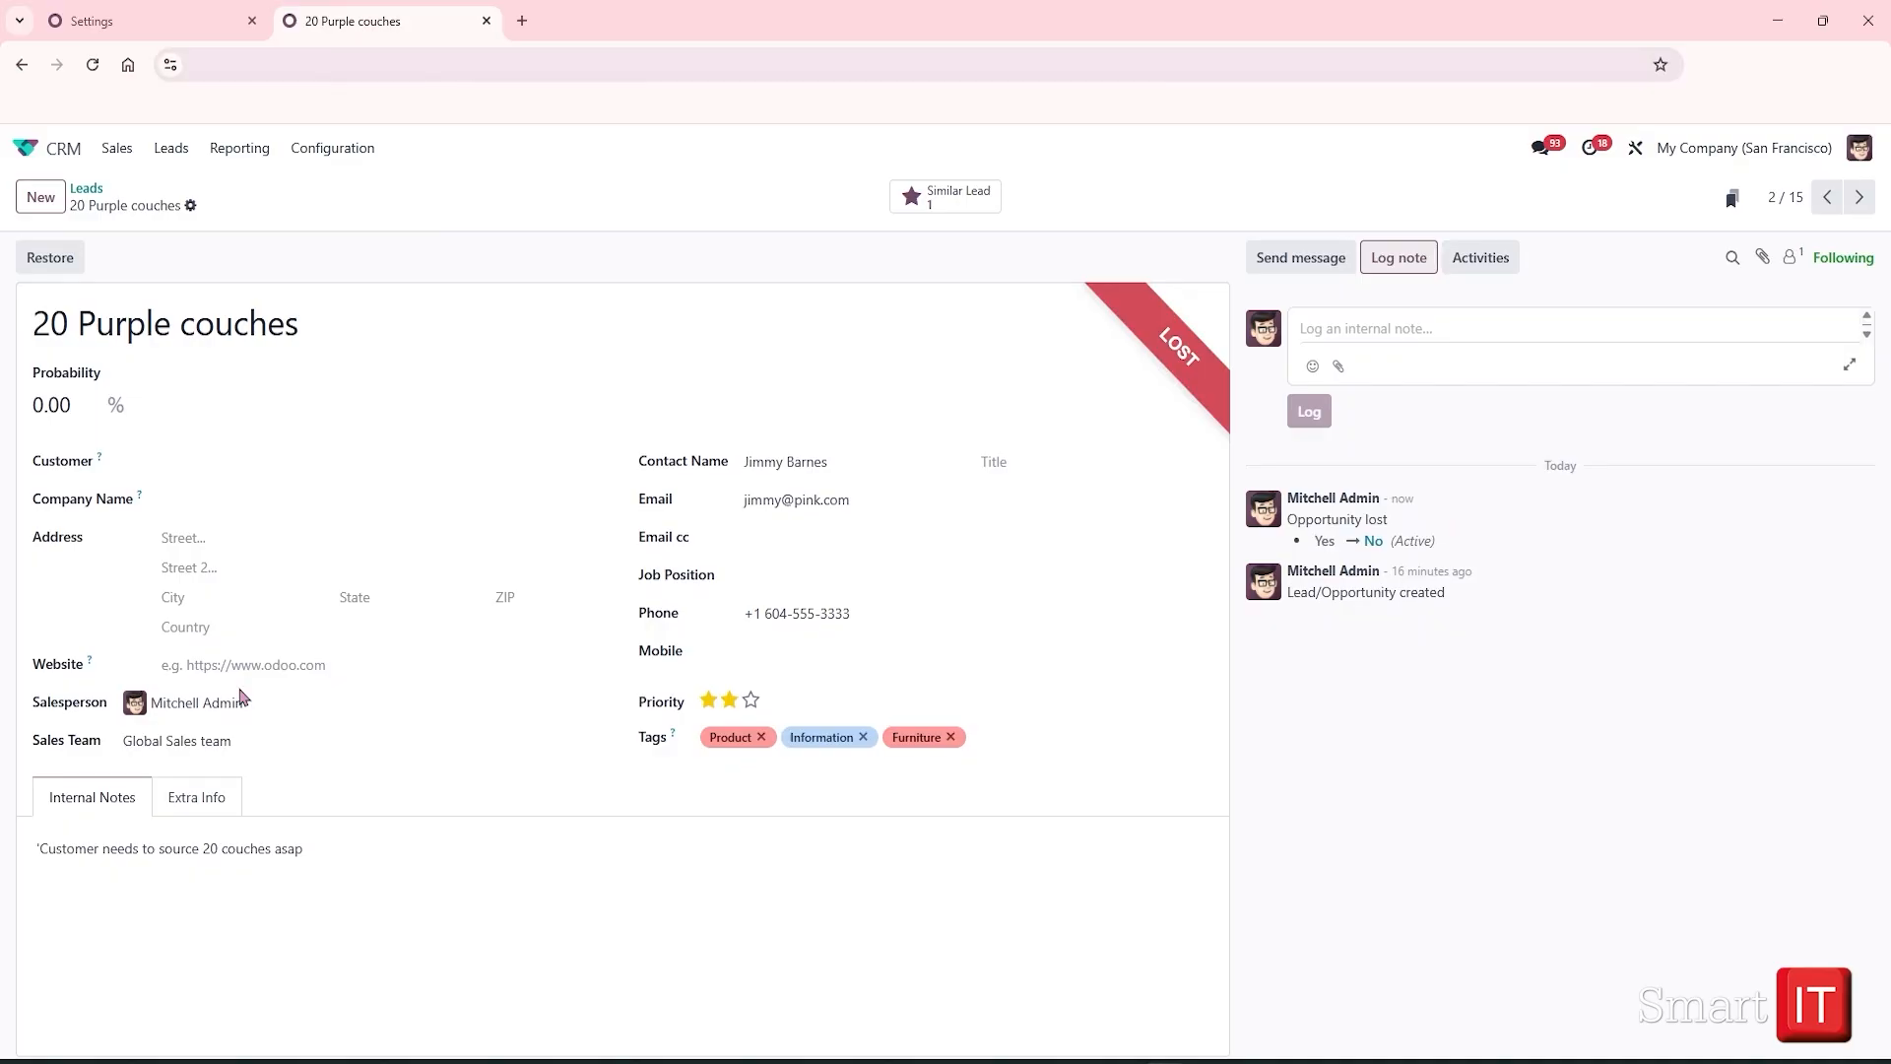
left_click(55, 271)
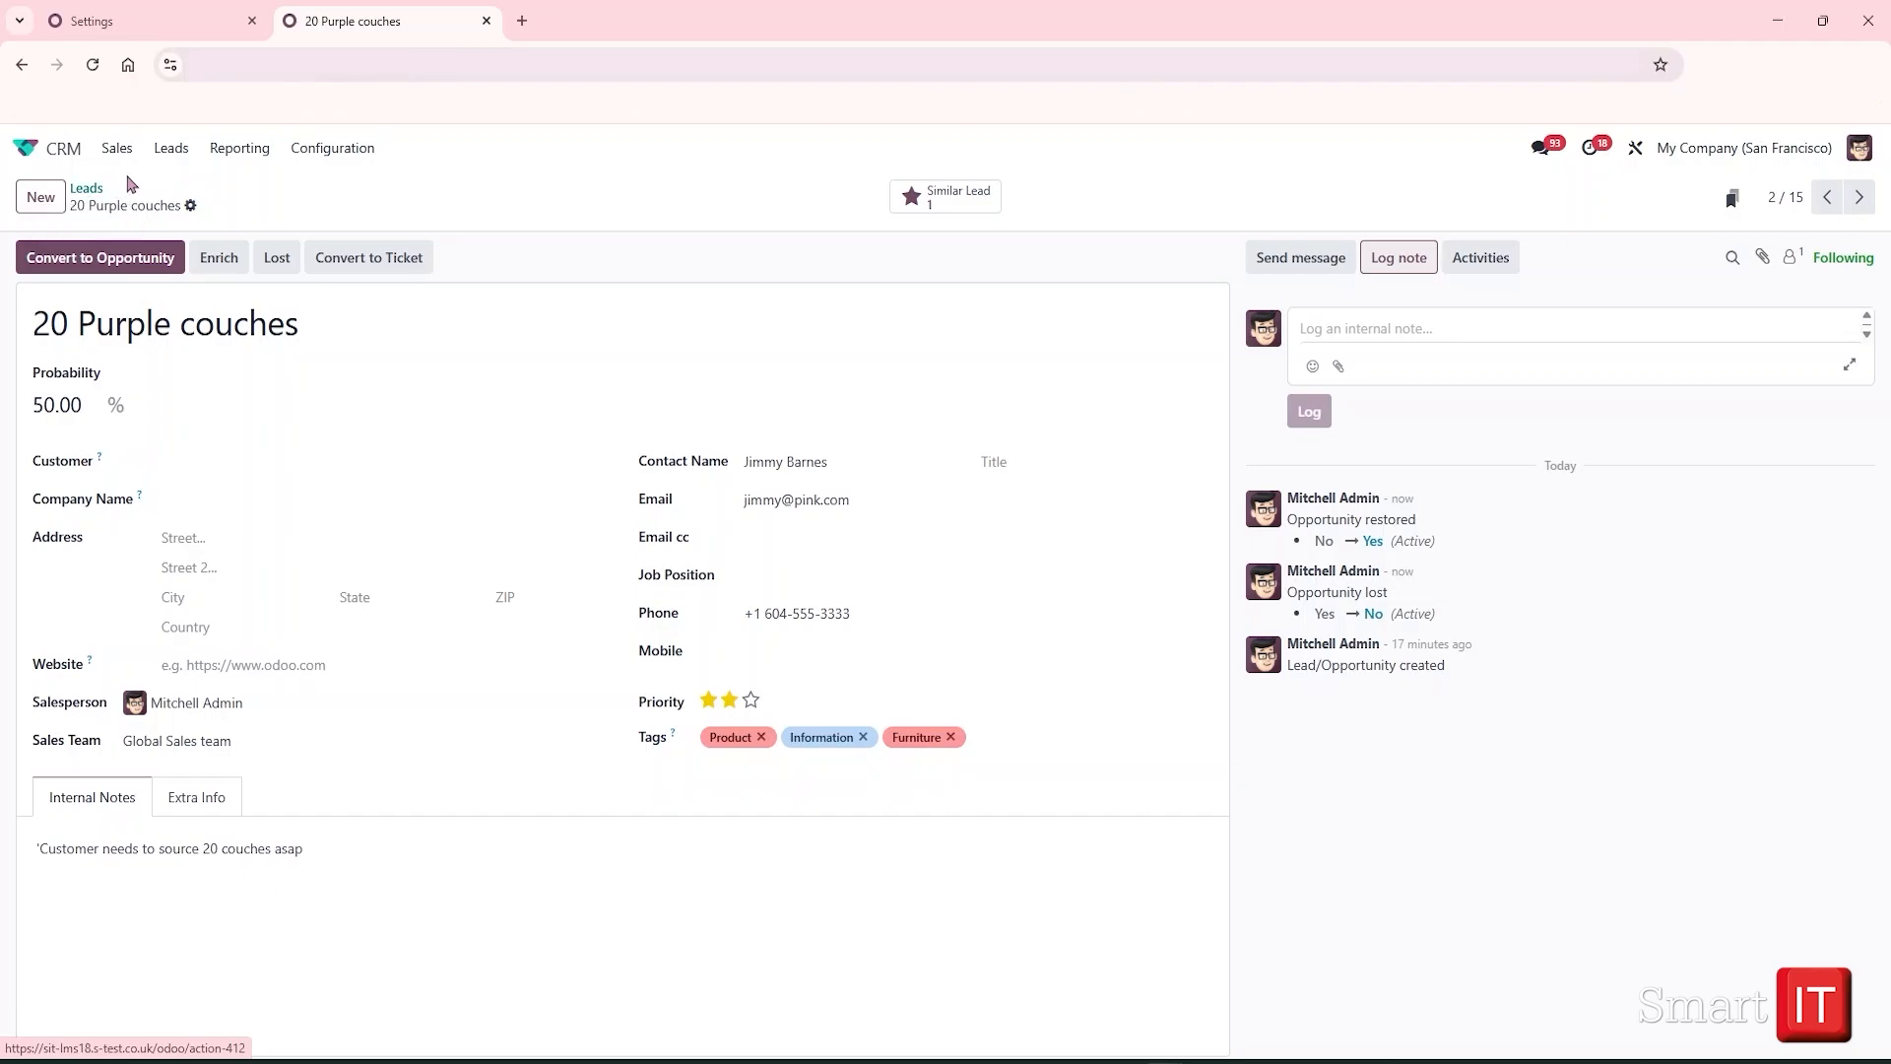
Review the Global Sales team in Configuration > Sales Teams, then return to Leads
left_click(301, 153)
left_click(316, 220)
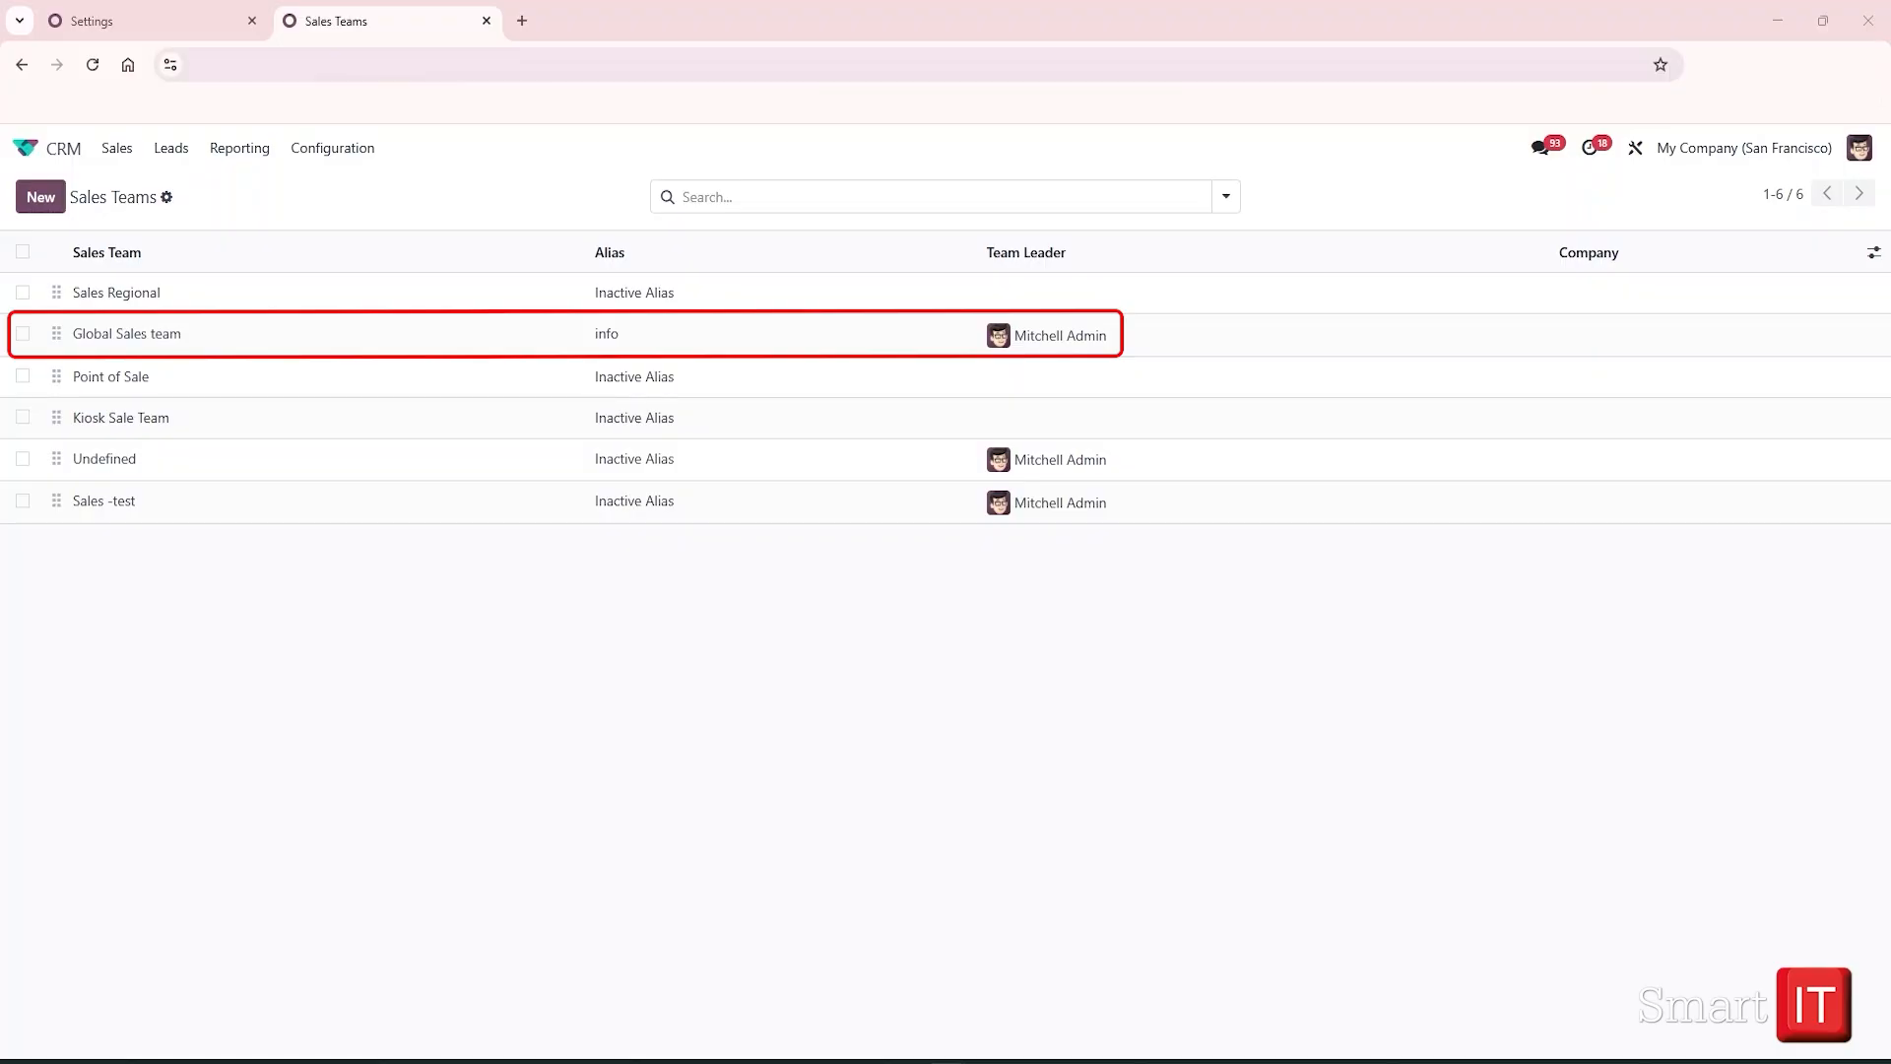
left_click(262, 336)
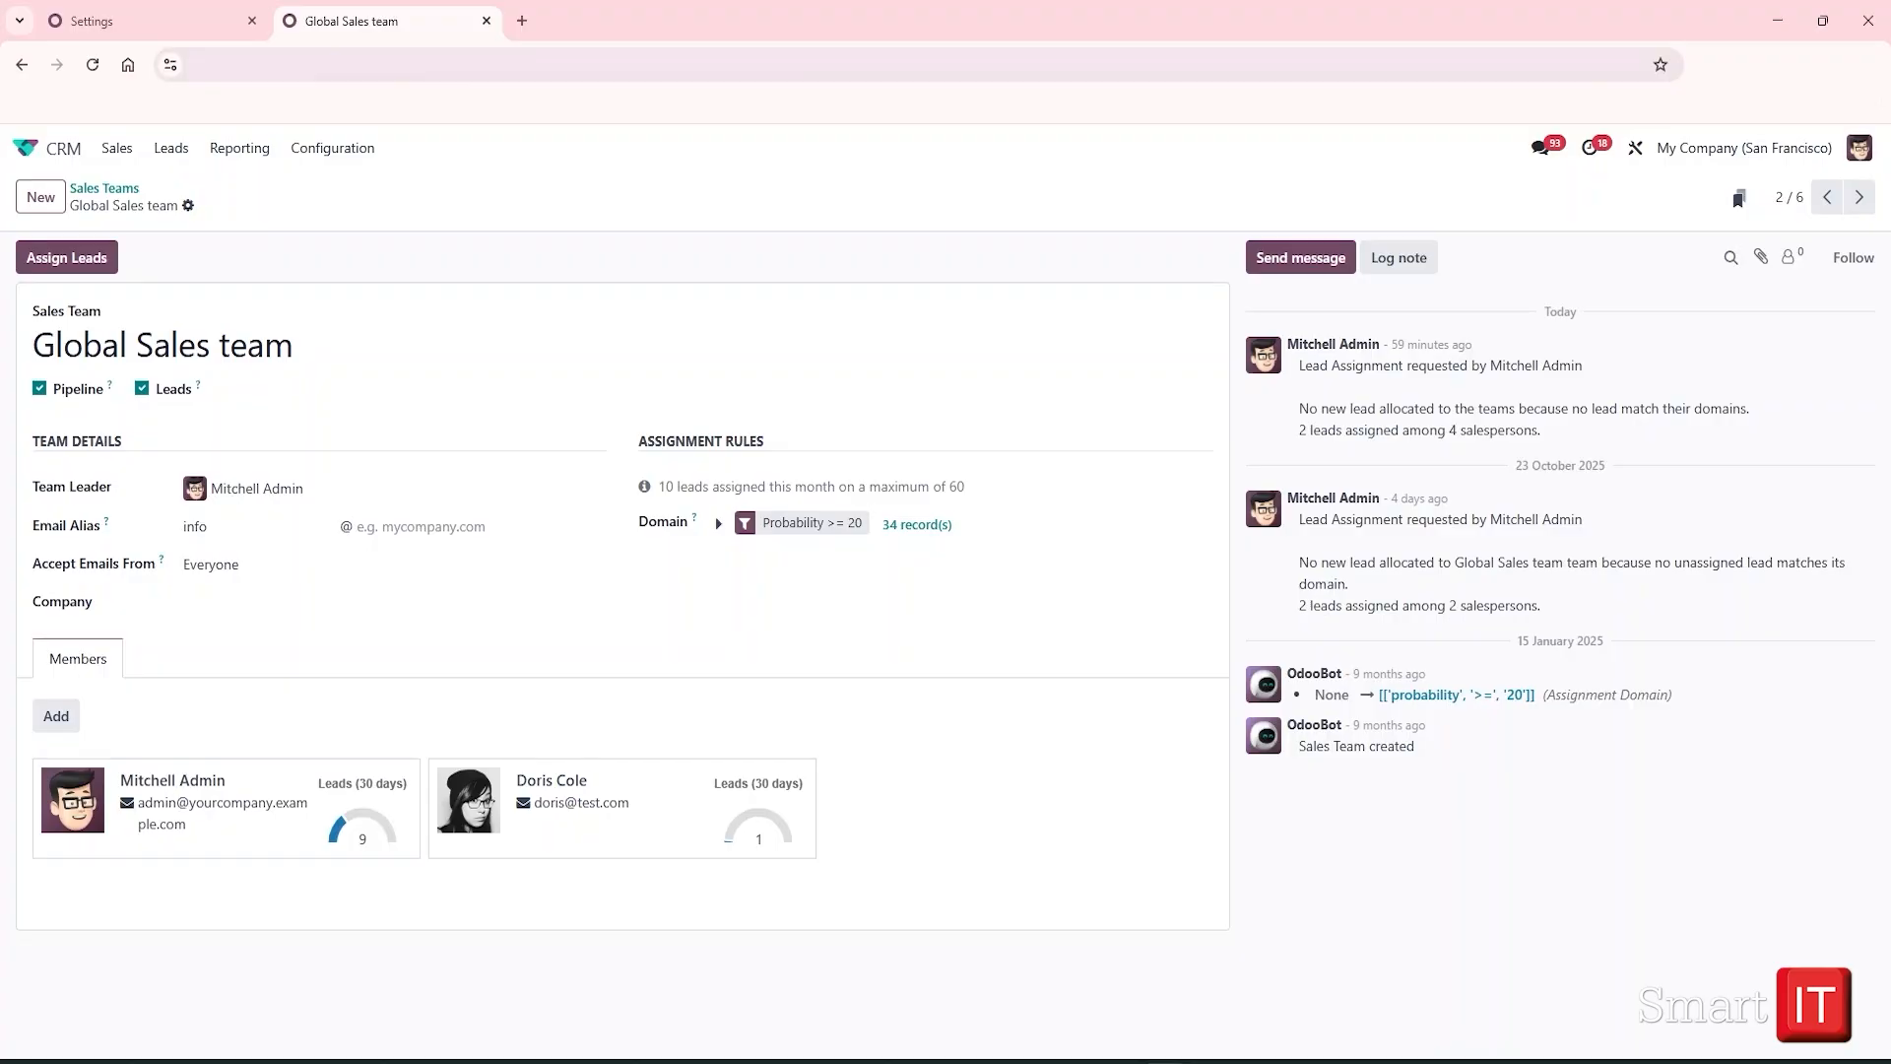
left_click(169, 160)
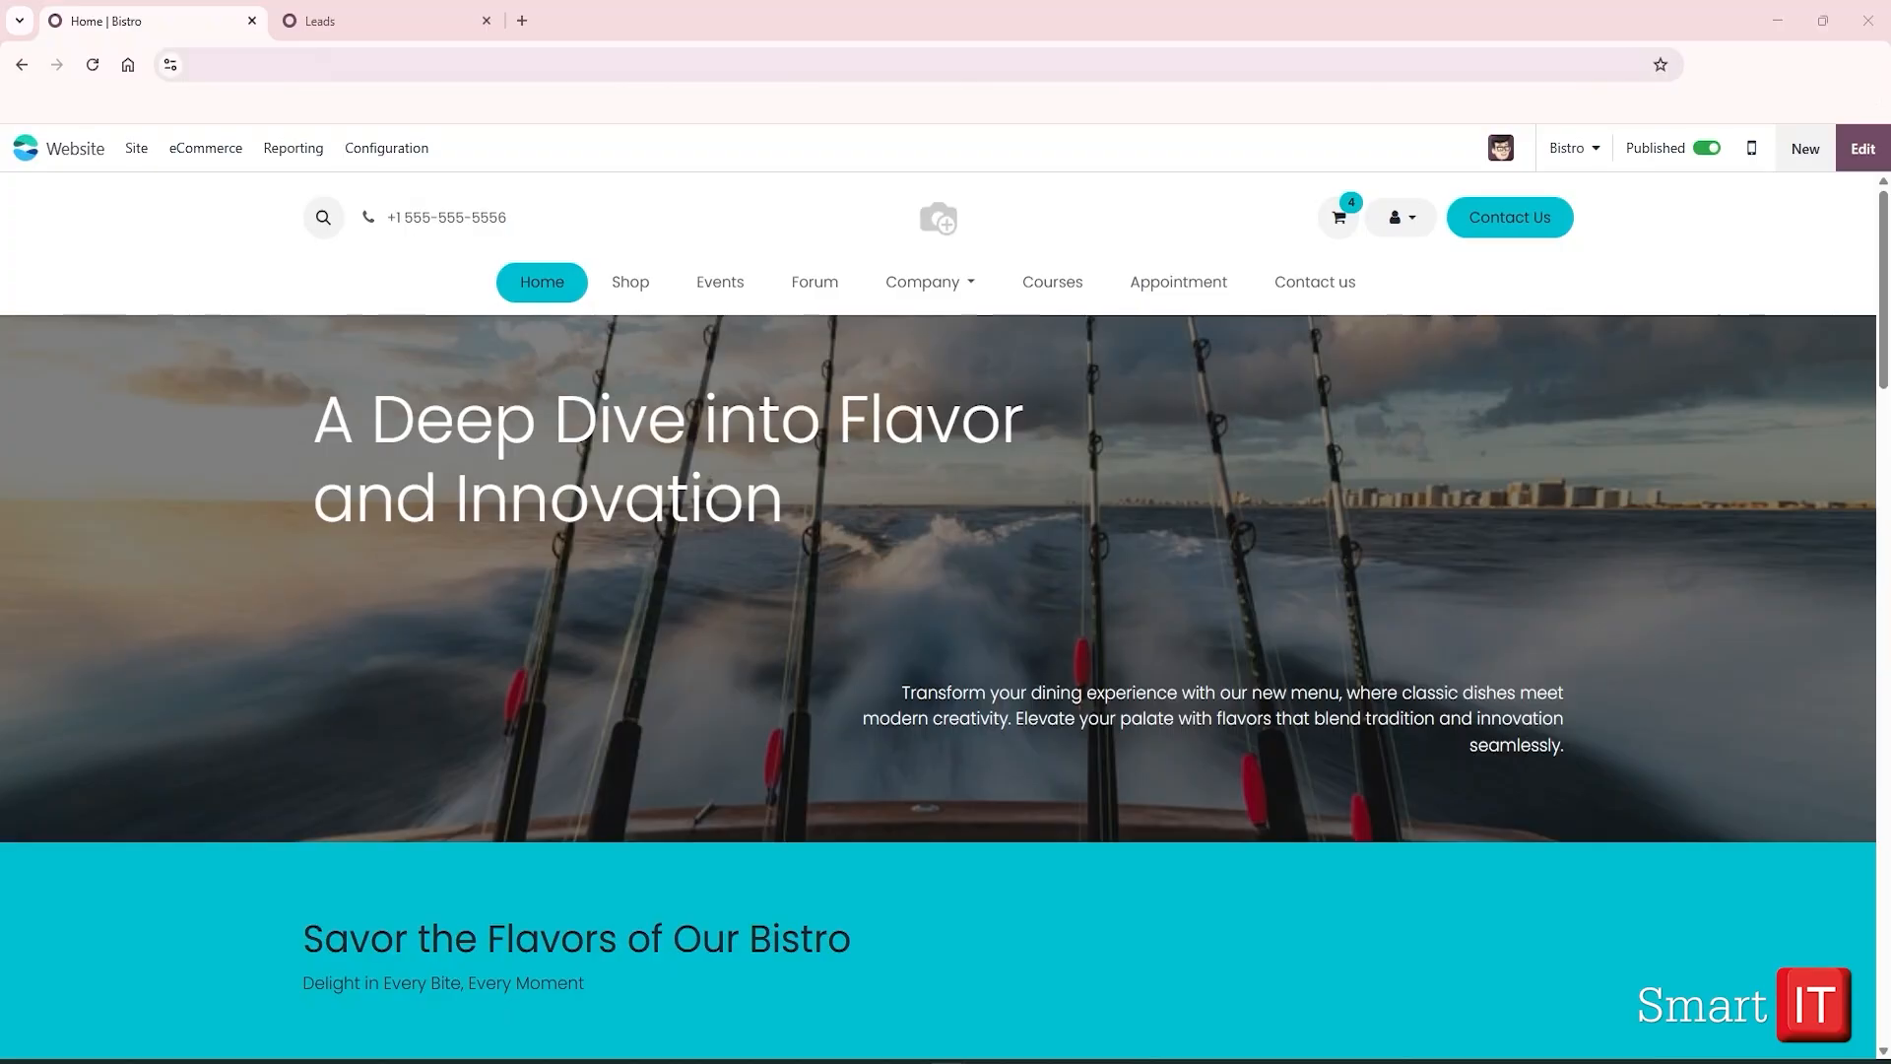
Open the Bistro site's Contact us page in edit mode
left_click(1333, 286)
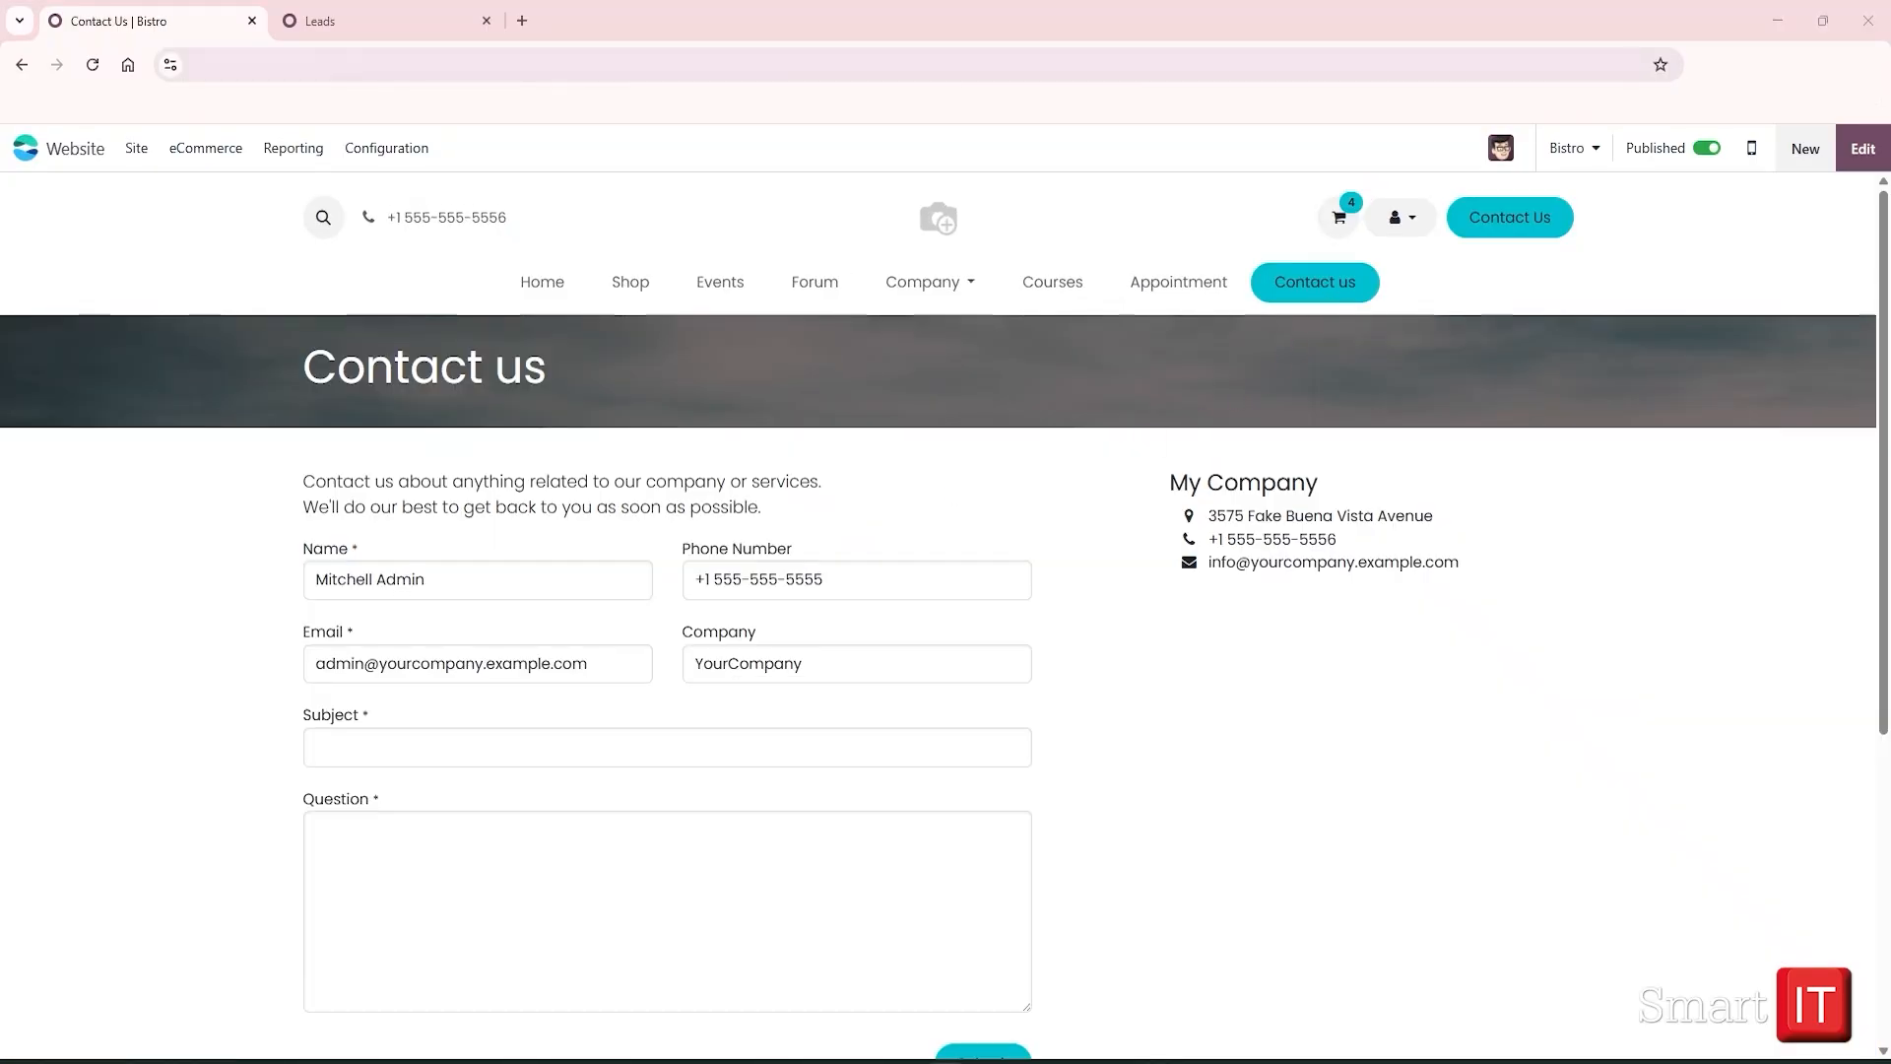
left_click(1864, 155)
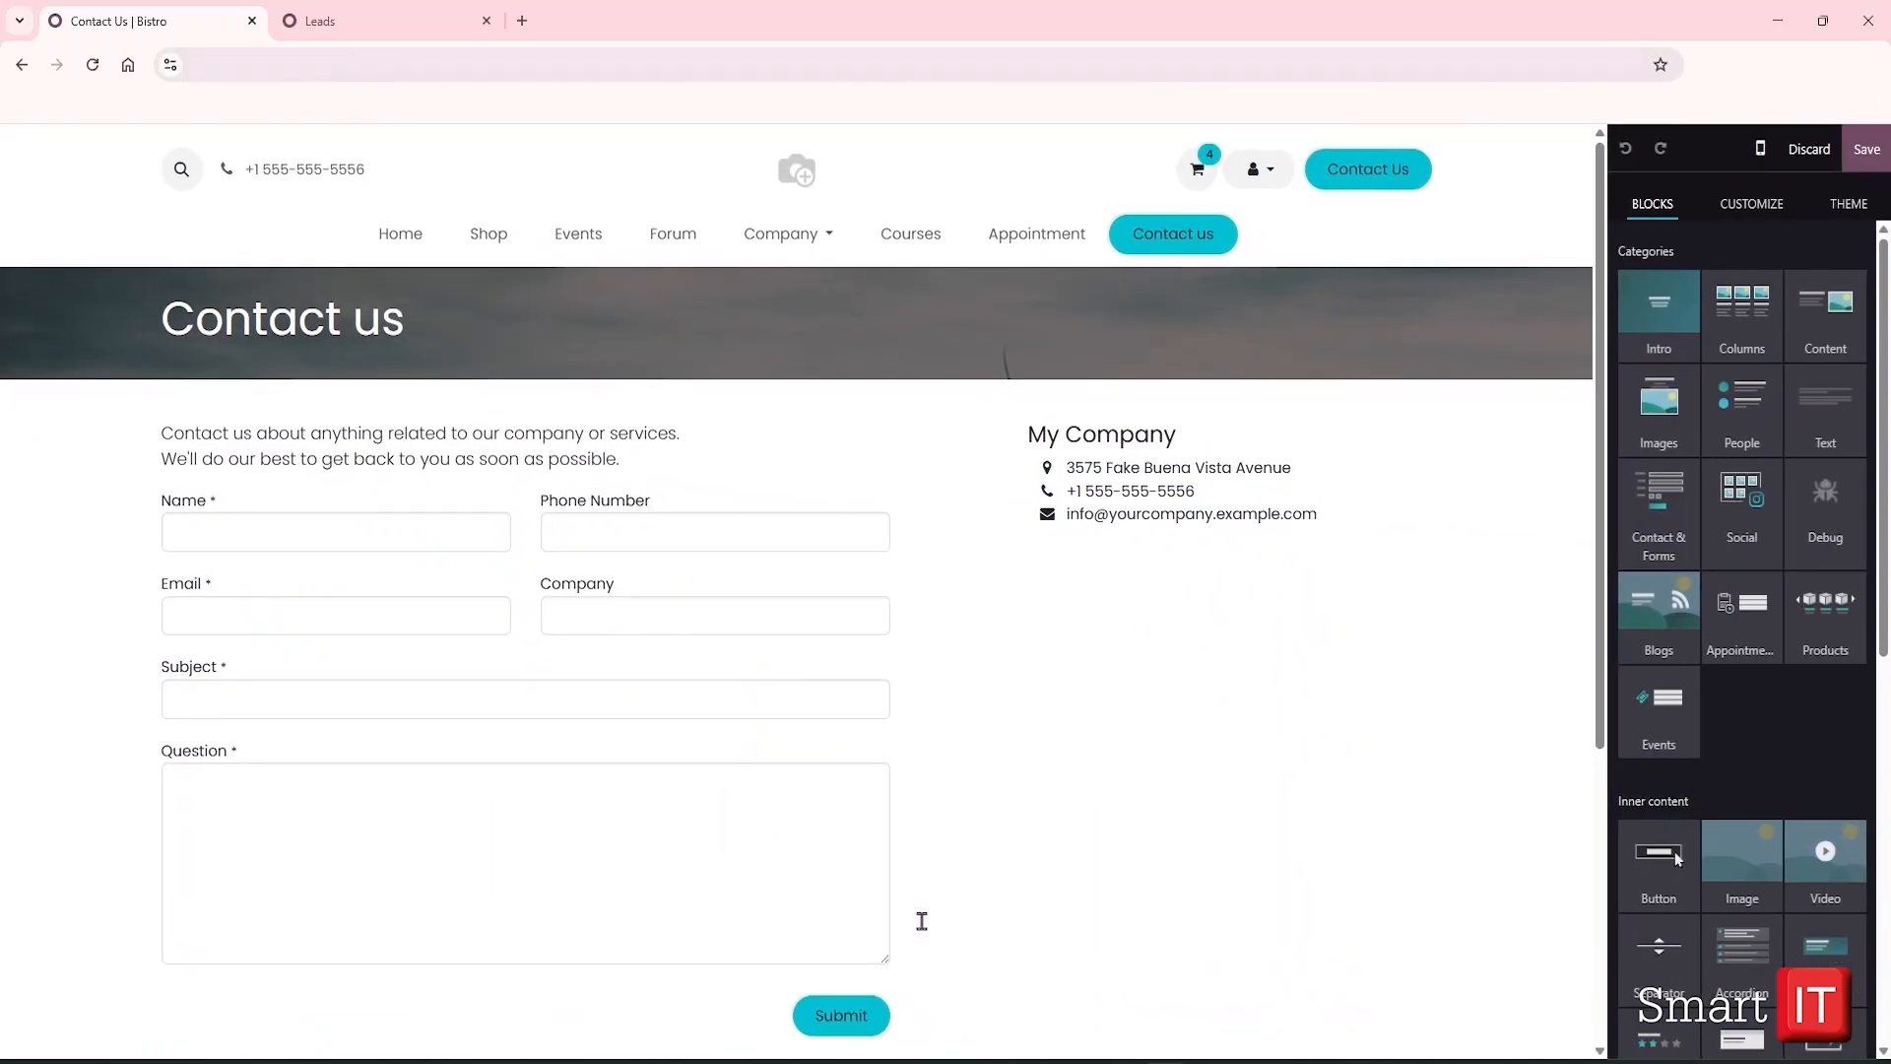
Route Contact us form submissions to the Global Sales team and assign them a salesperson
left_click(793, 889)
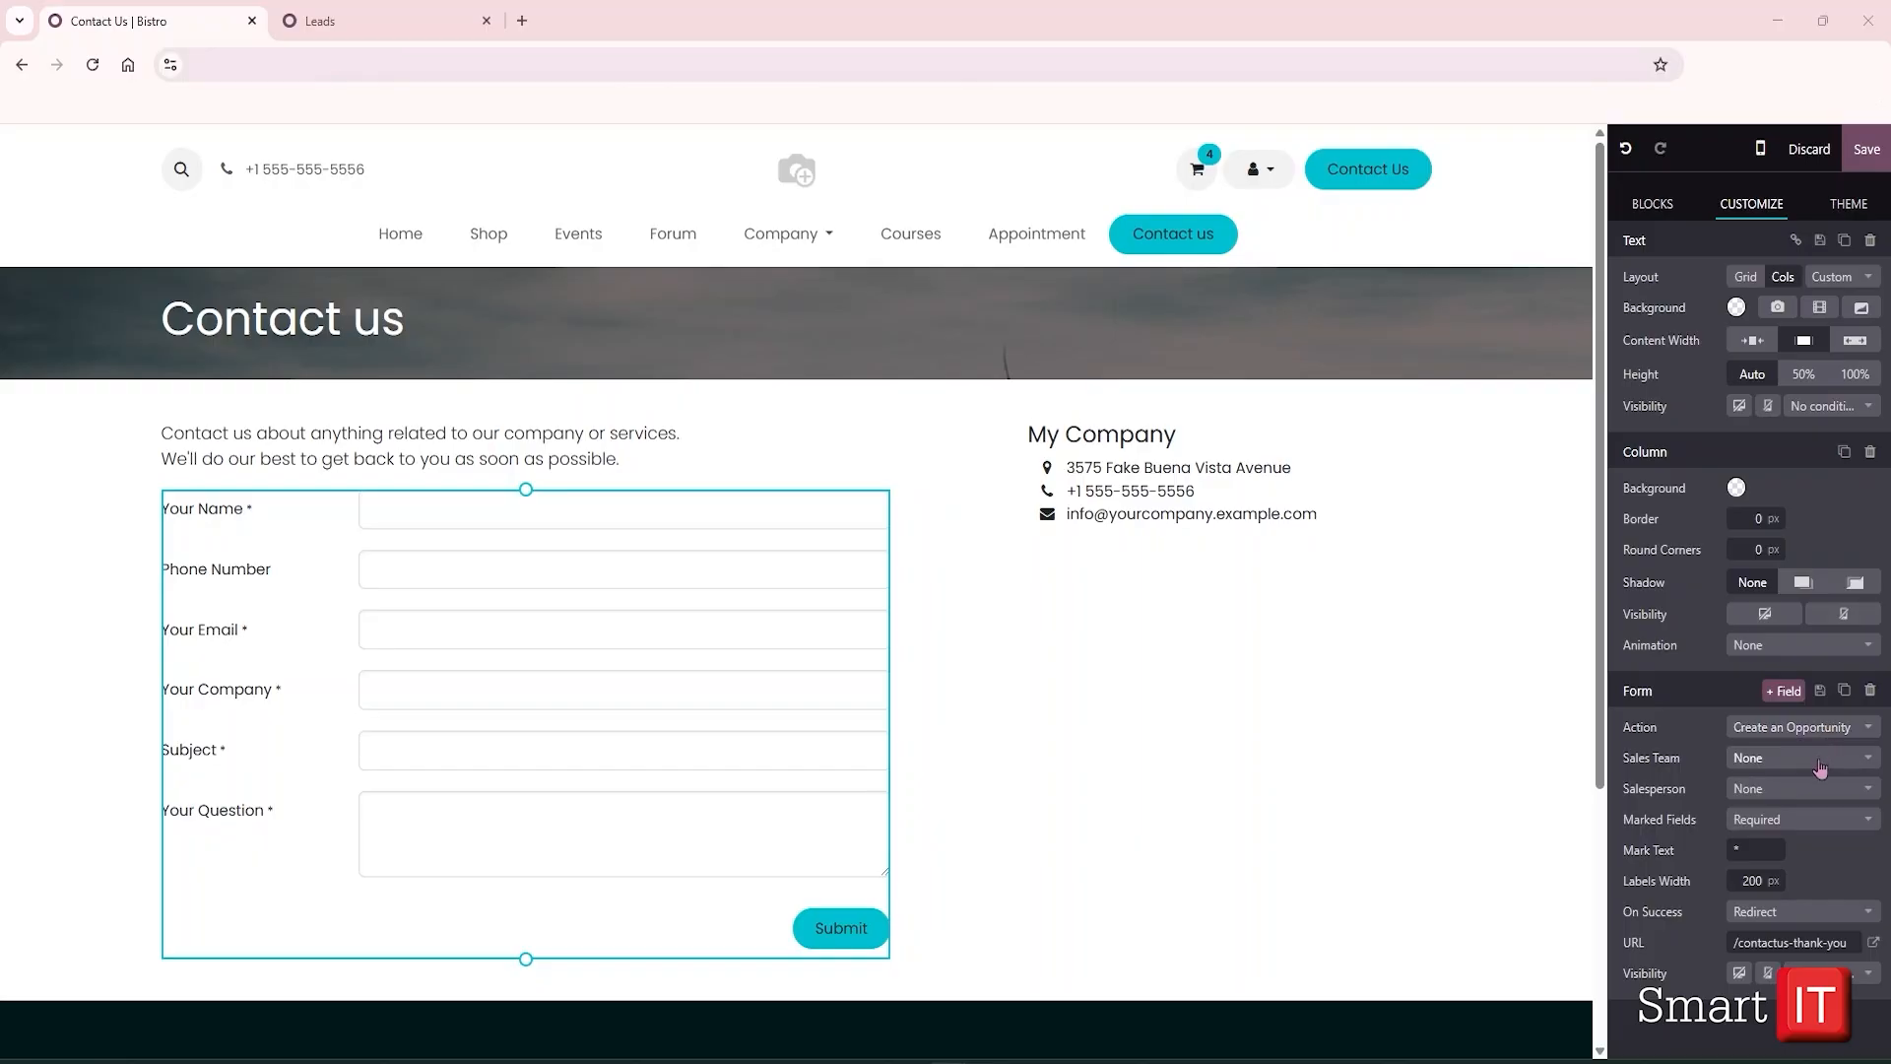
left_click(1819, 768)
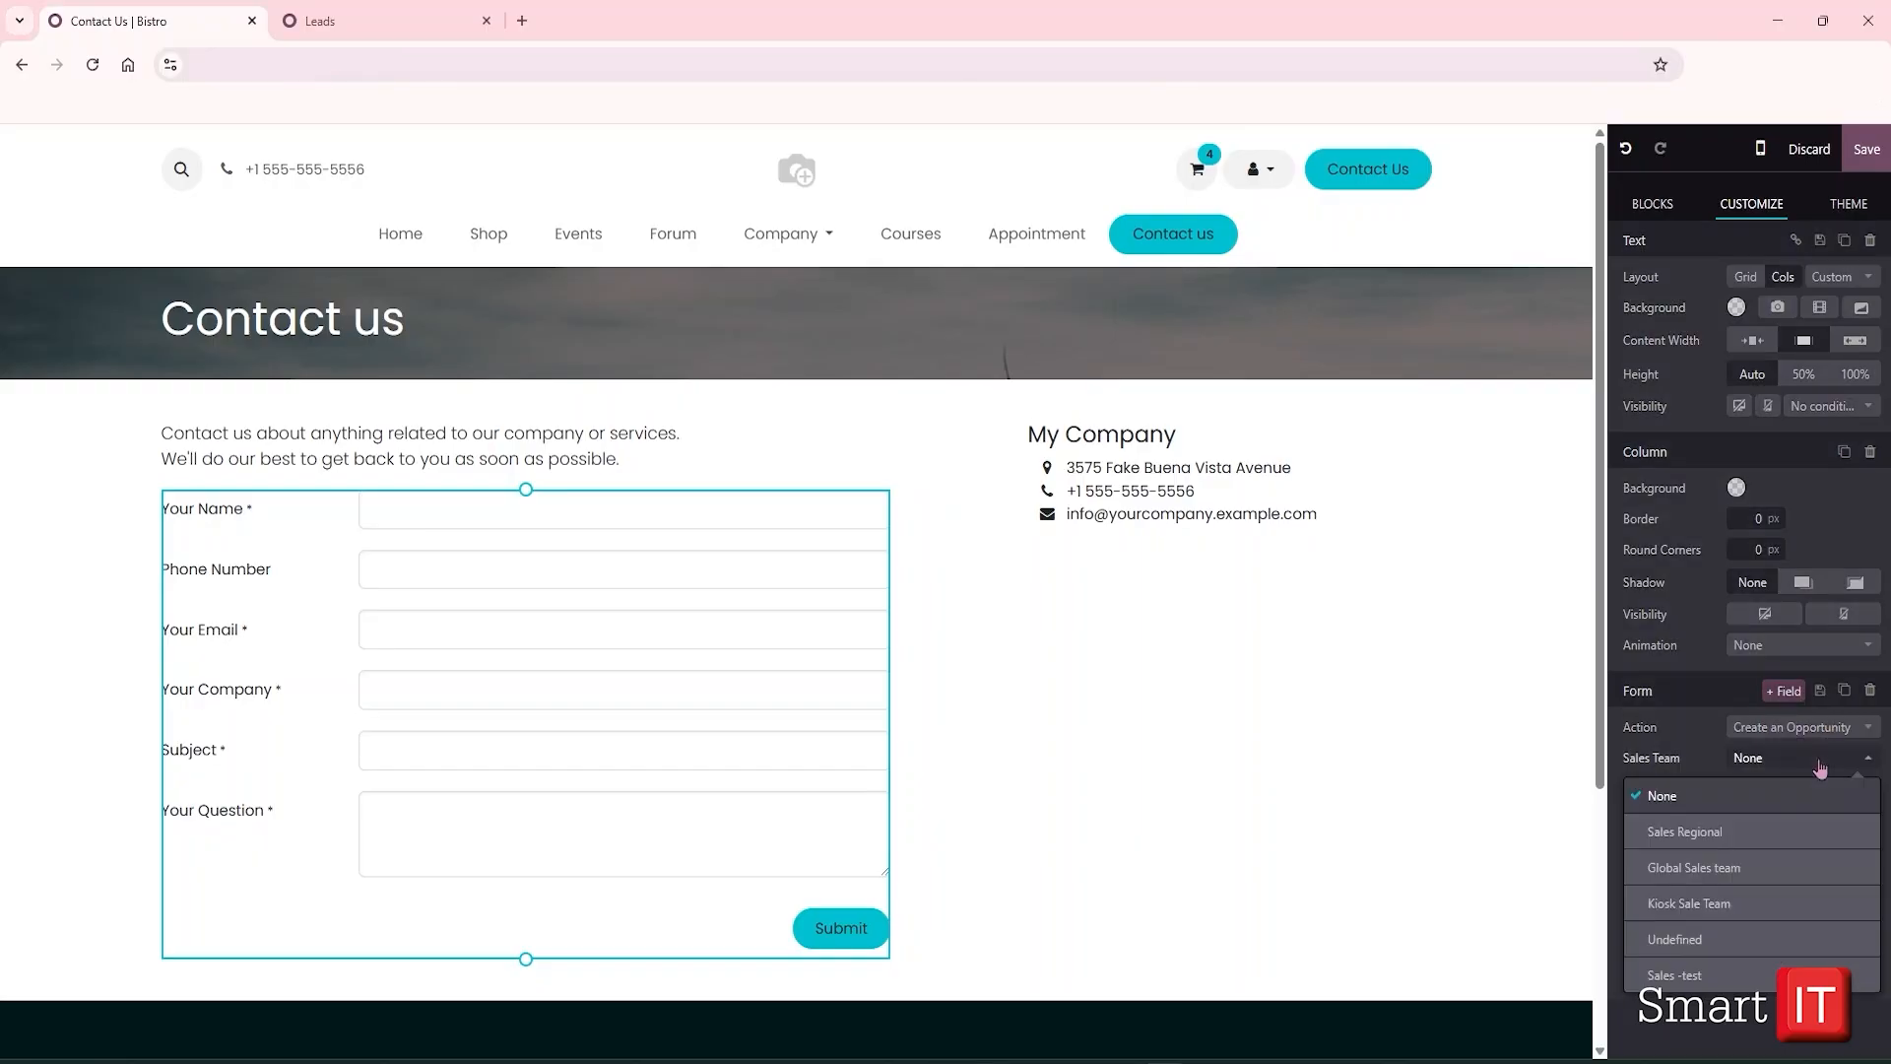
left_click(1814, 865)
left_click(1820, 790)
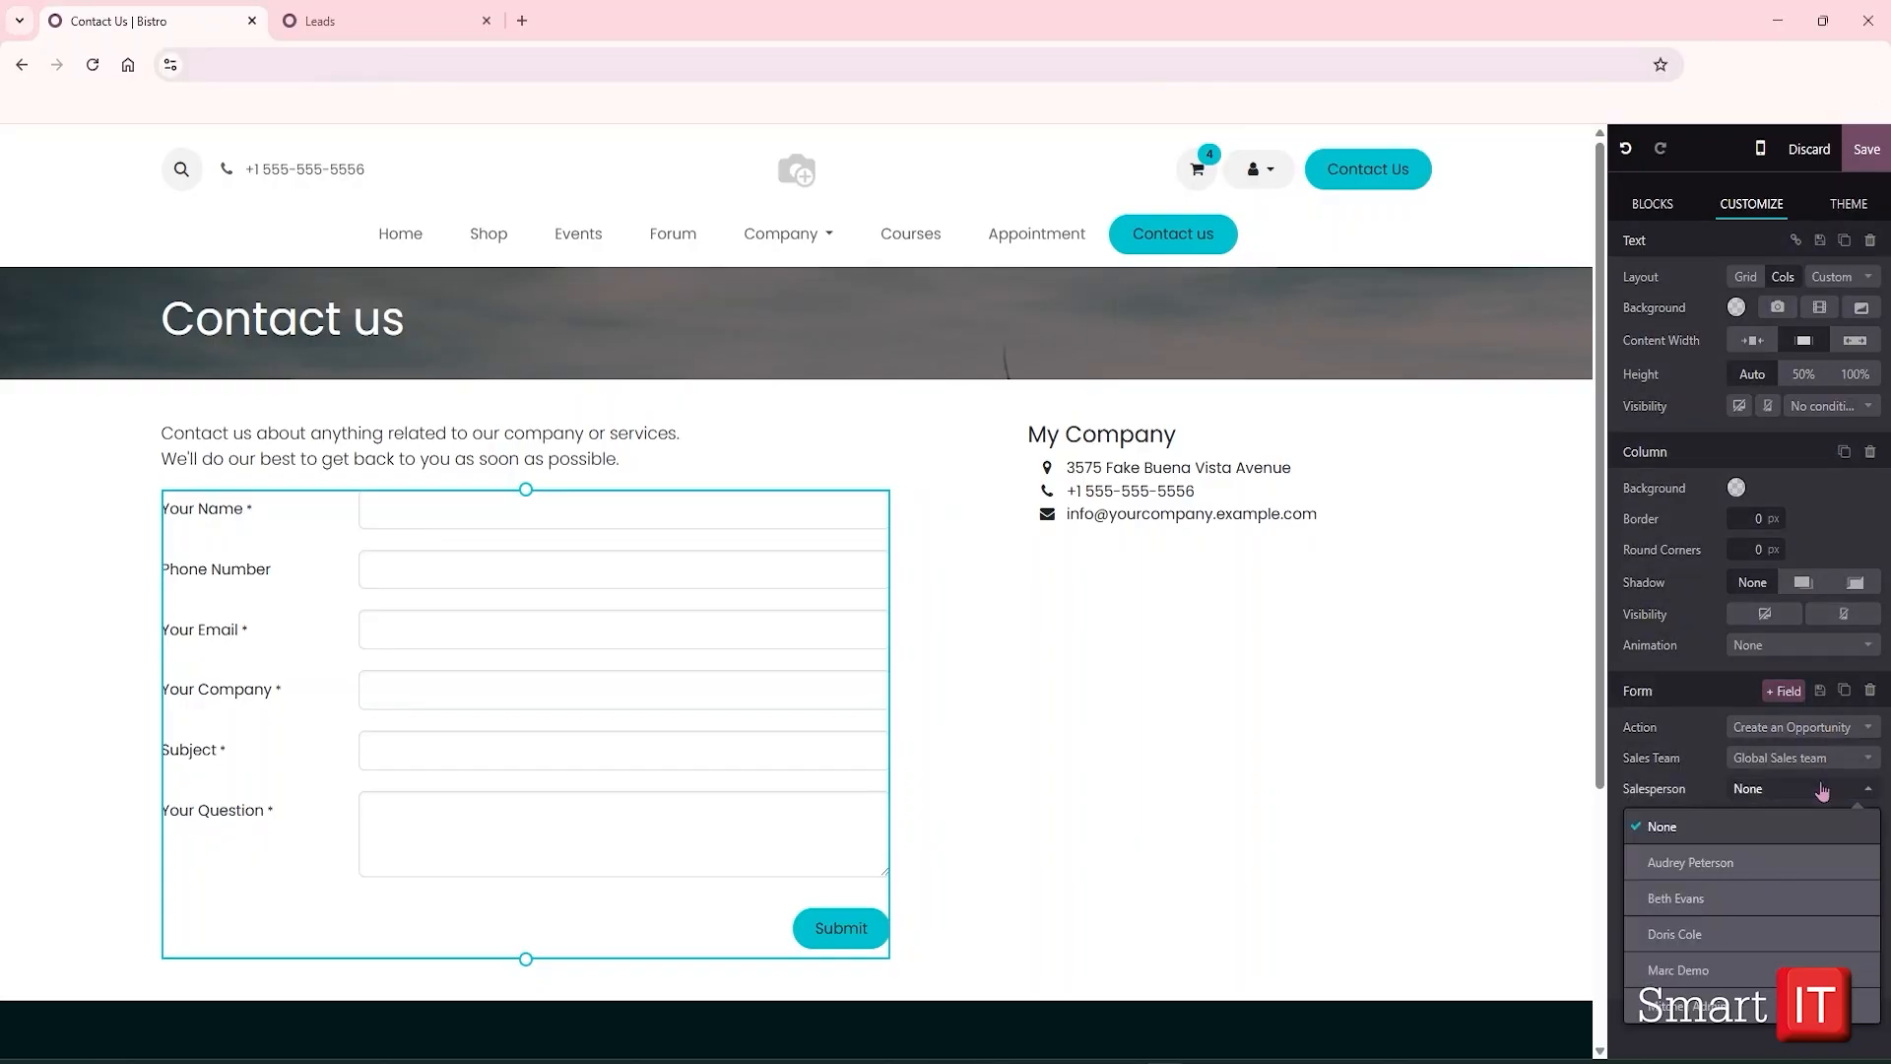
left_click(1790, 867)
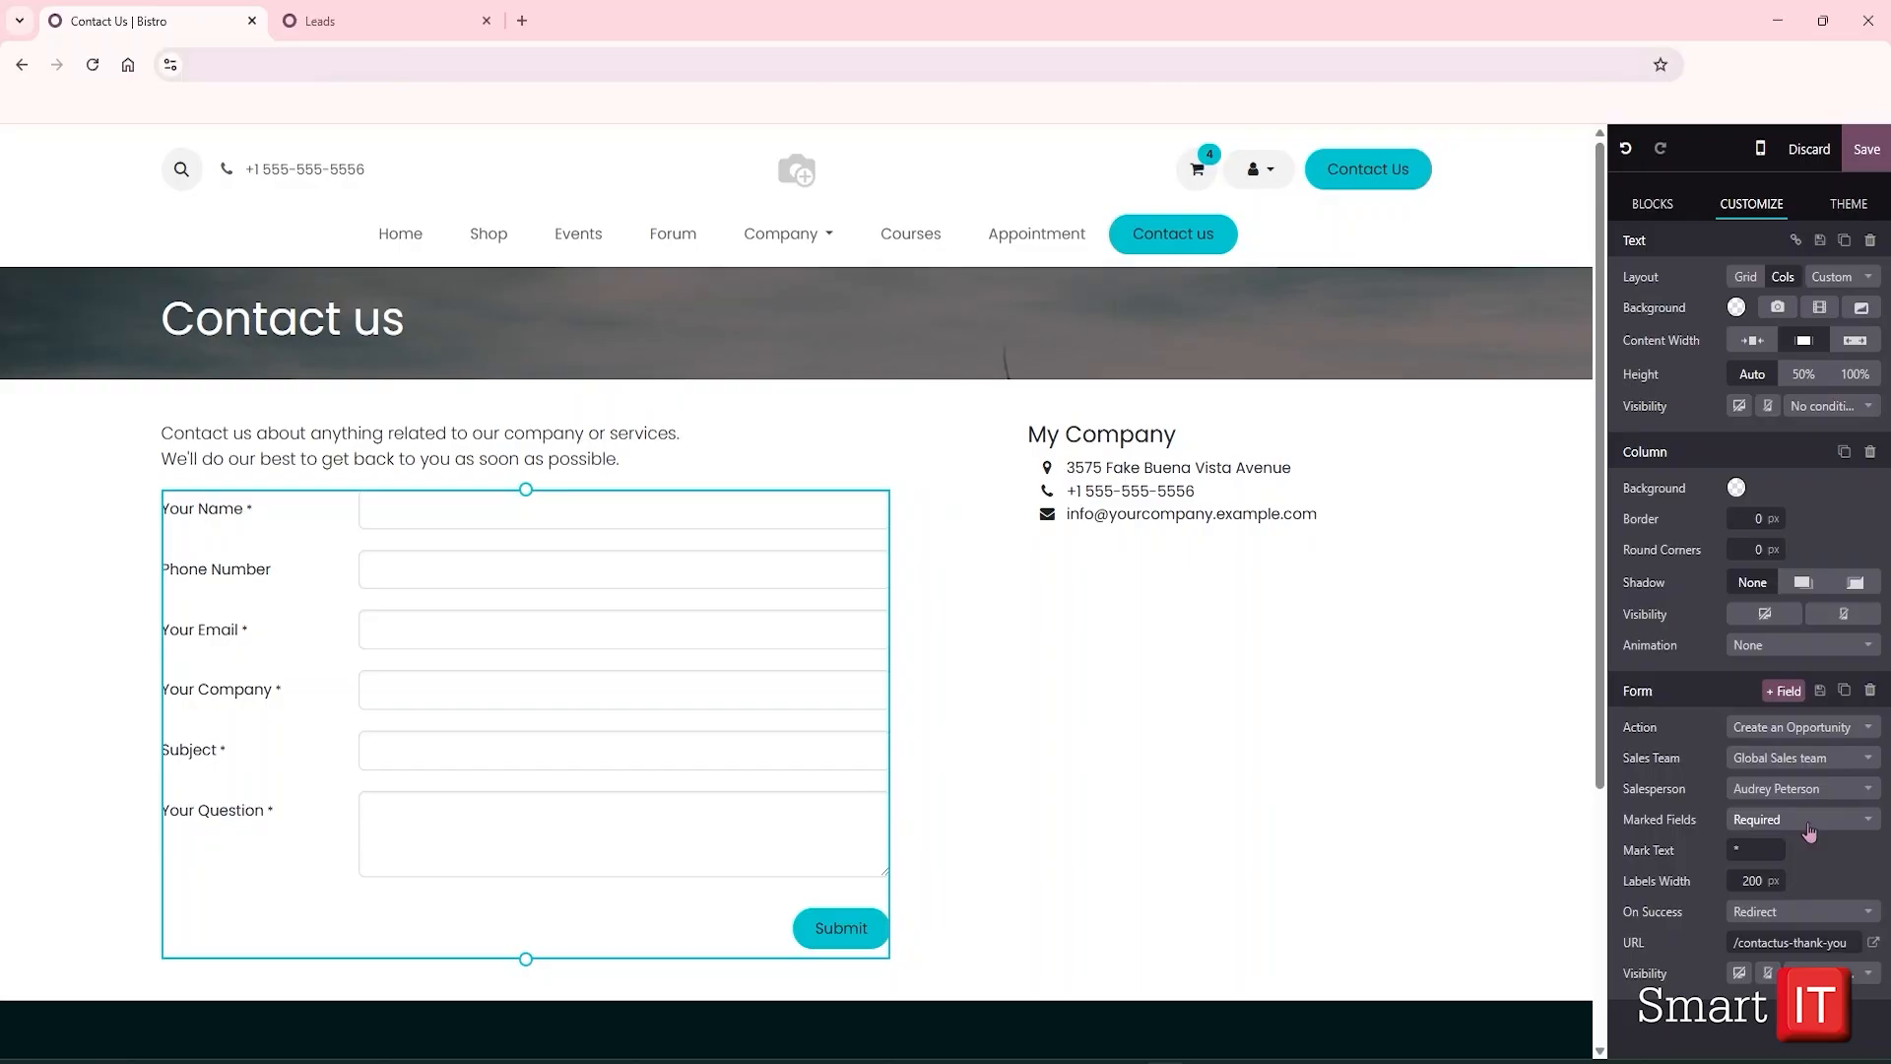
Add a Custom Text field above the Submit button of the Contact us form
left_click(1785, 692)
scroll(1761, 783, "down", 2)
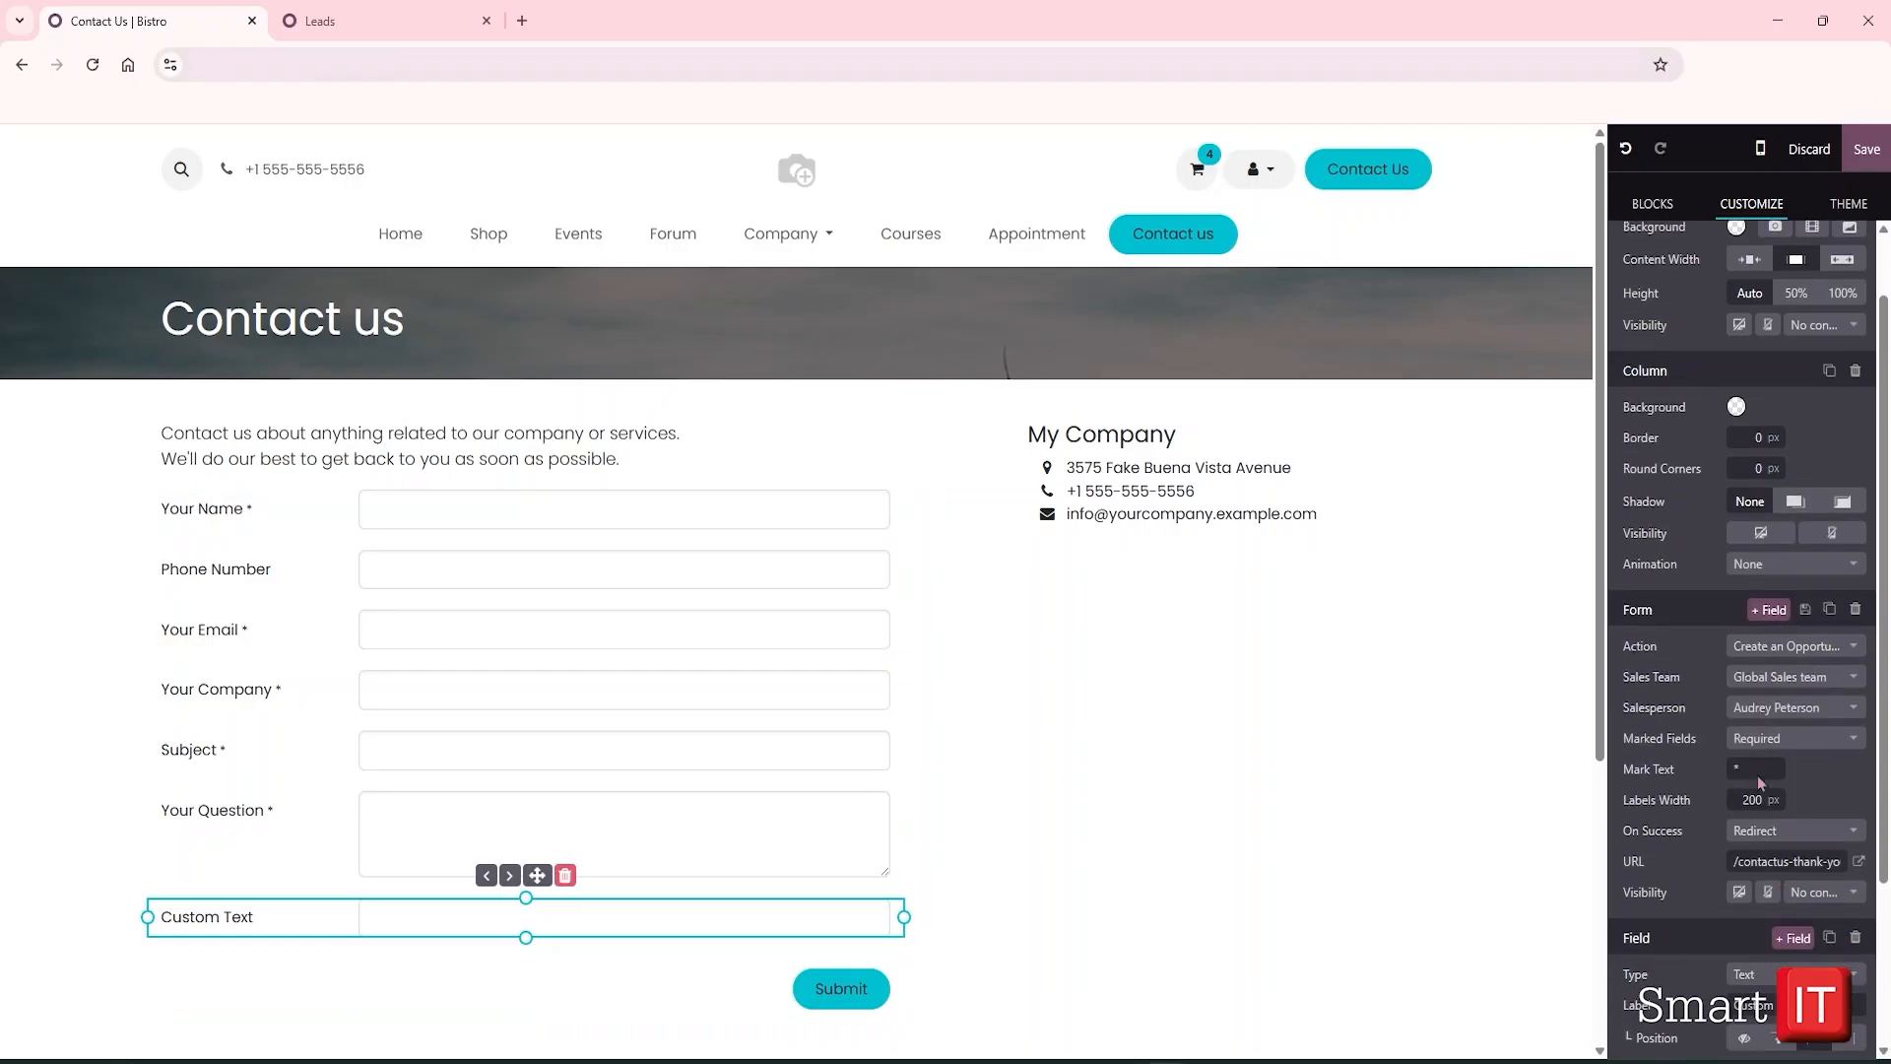
scroll(1773, 842, "down", 2)
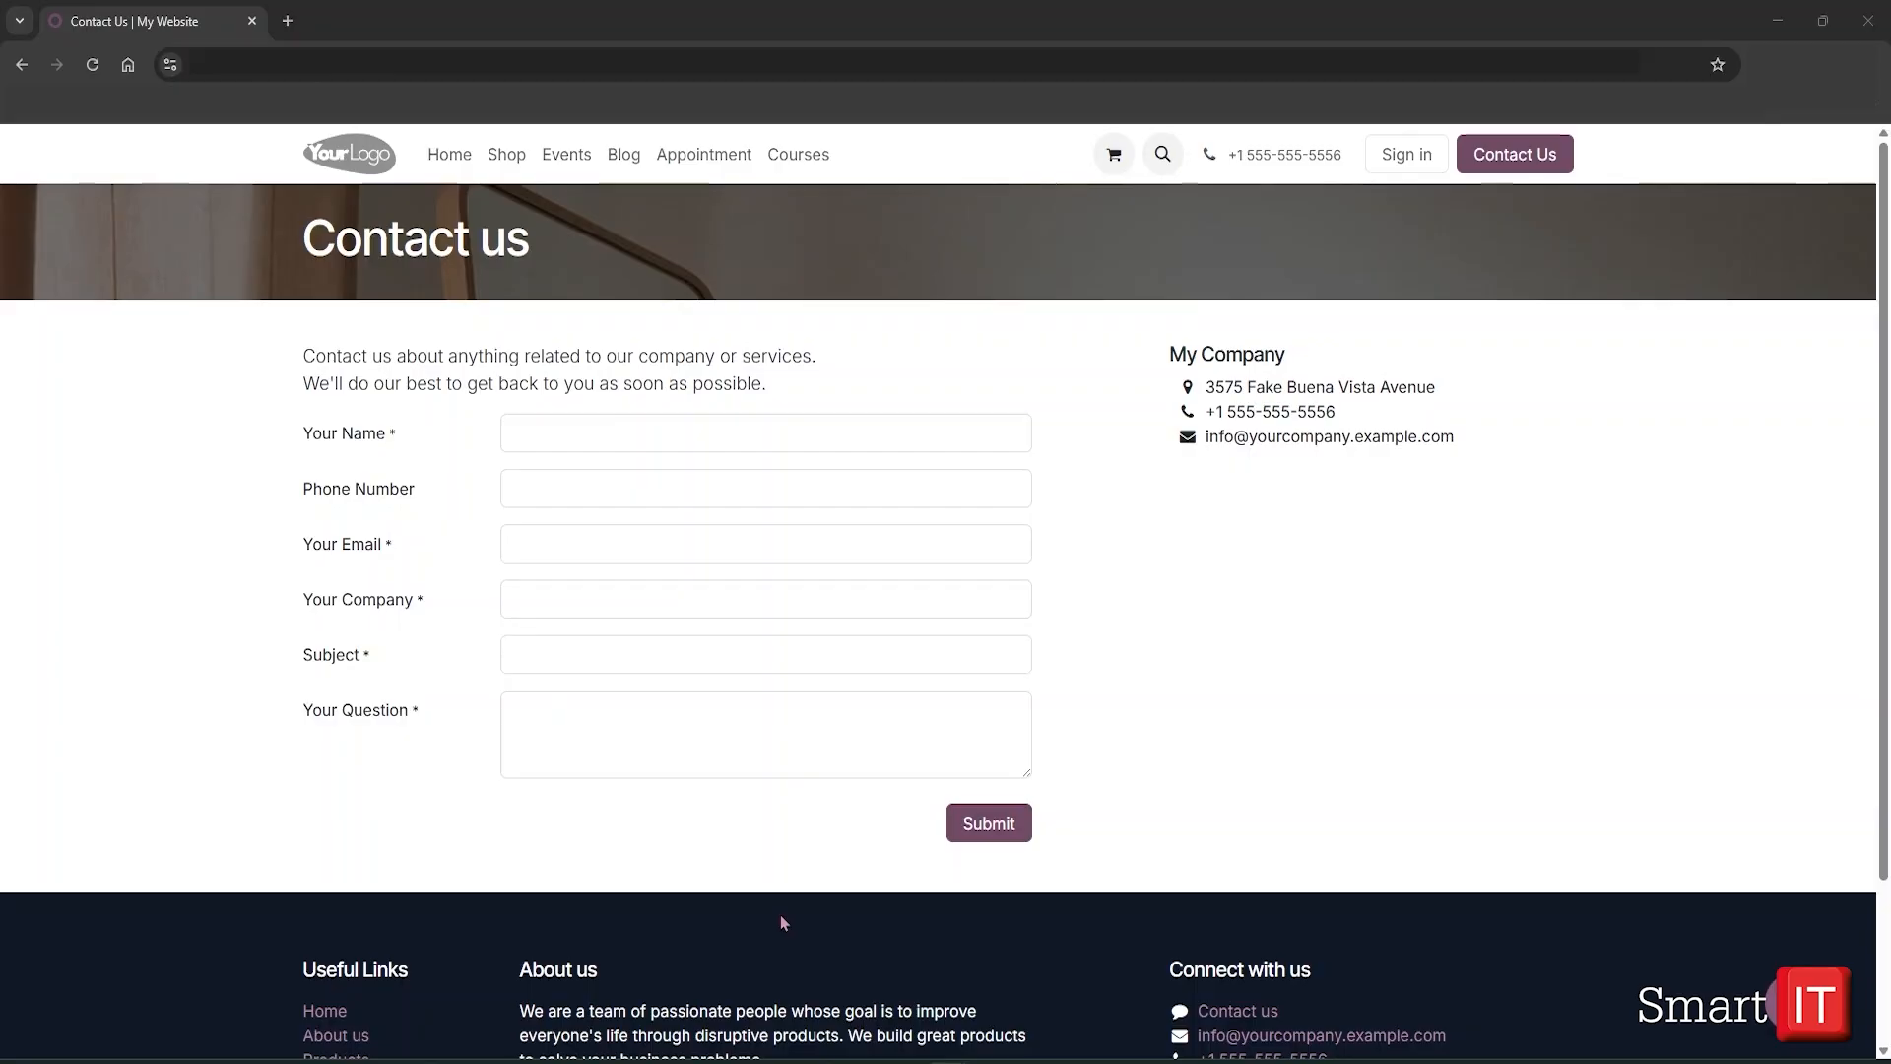
Enter the visitor's name, e-mail address and company name in the Contact us form
left_click(541, 435)
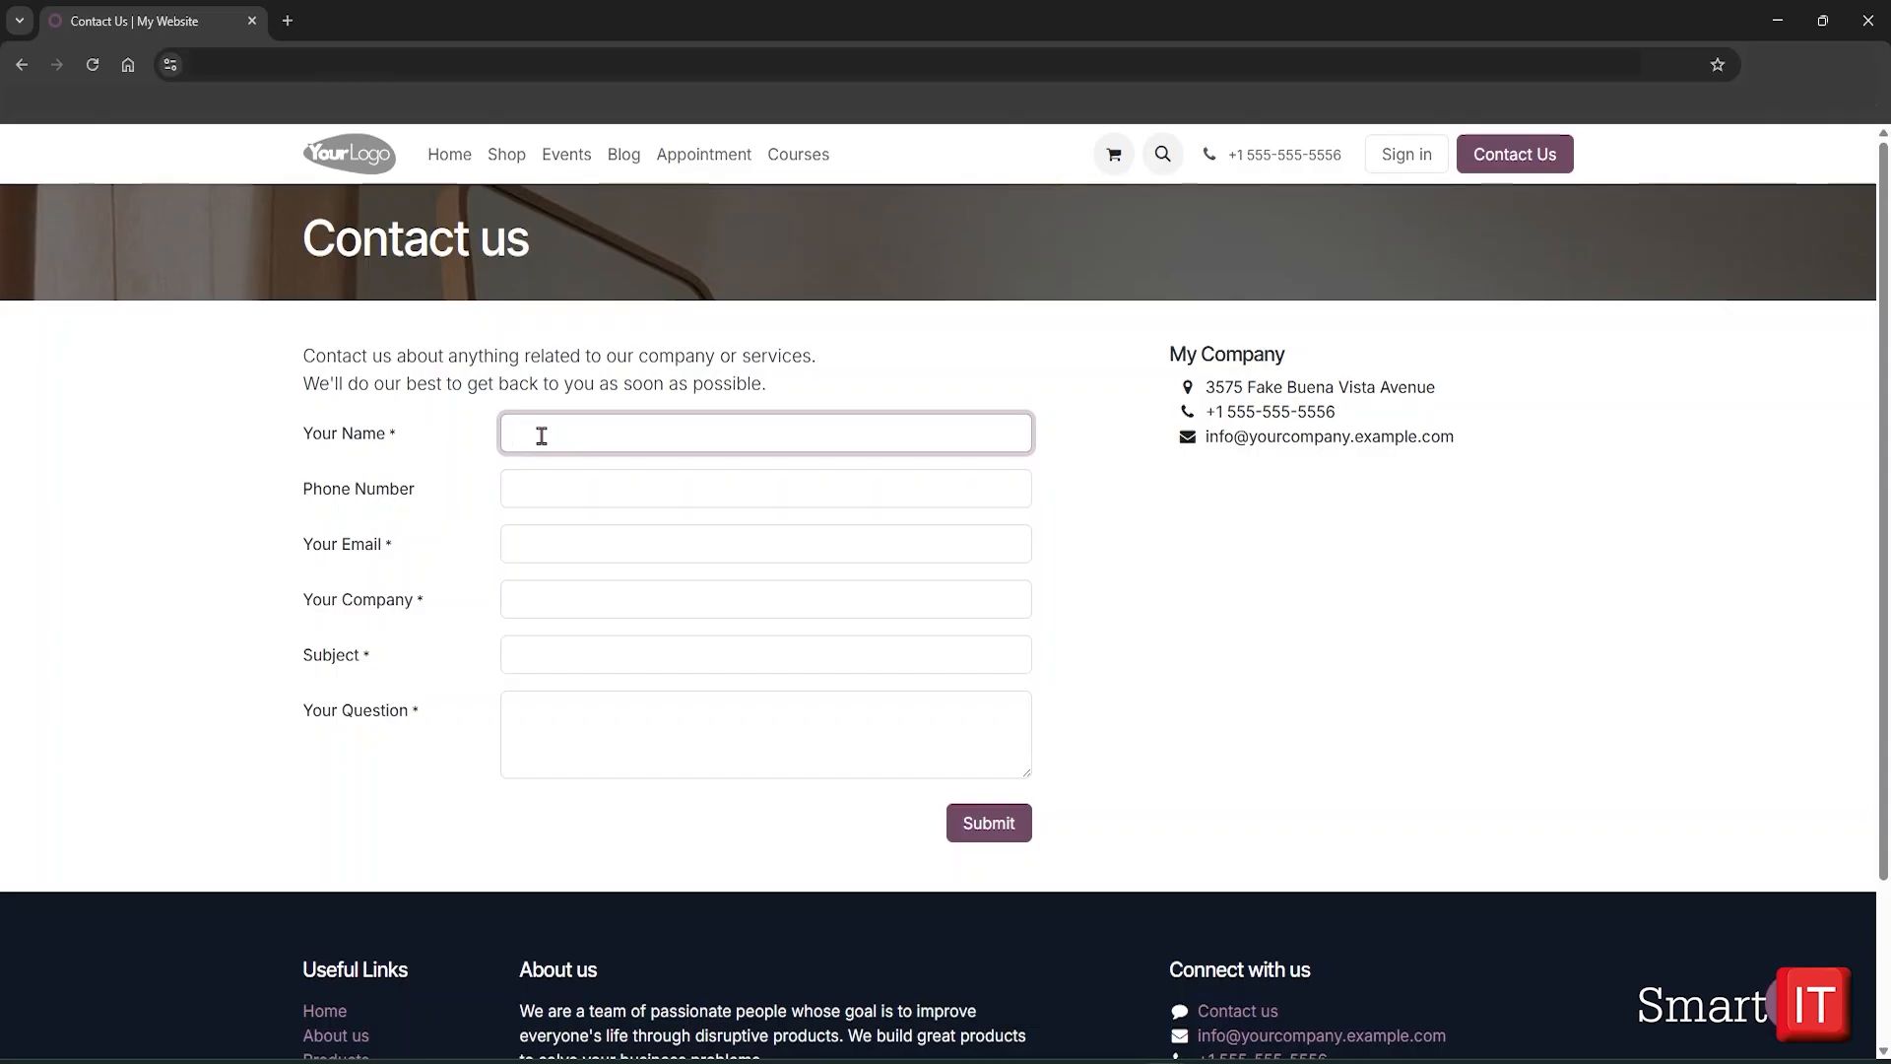
type("Harry Potter")
left_click(612, 536)
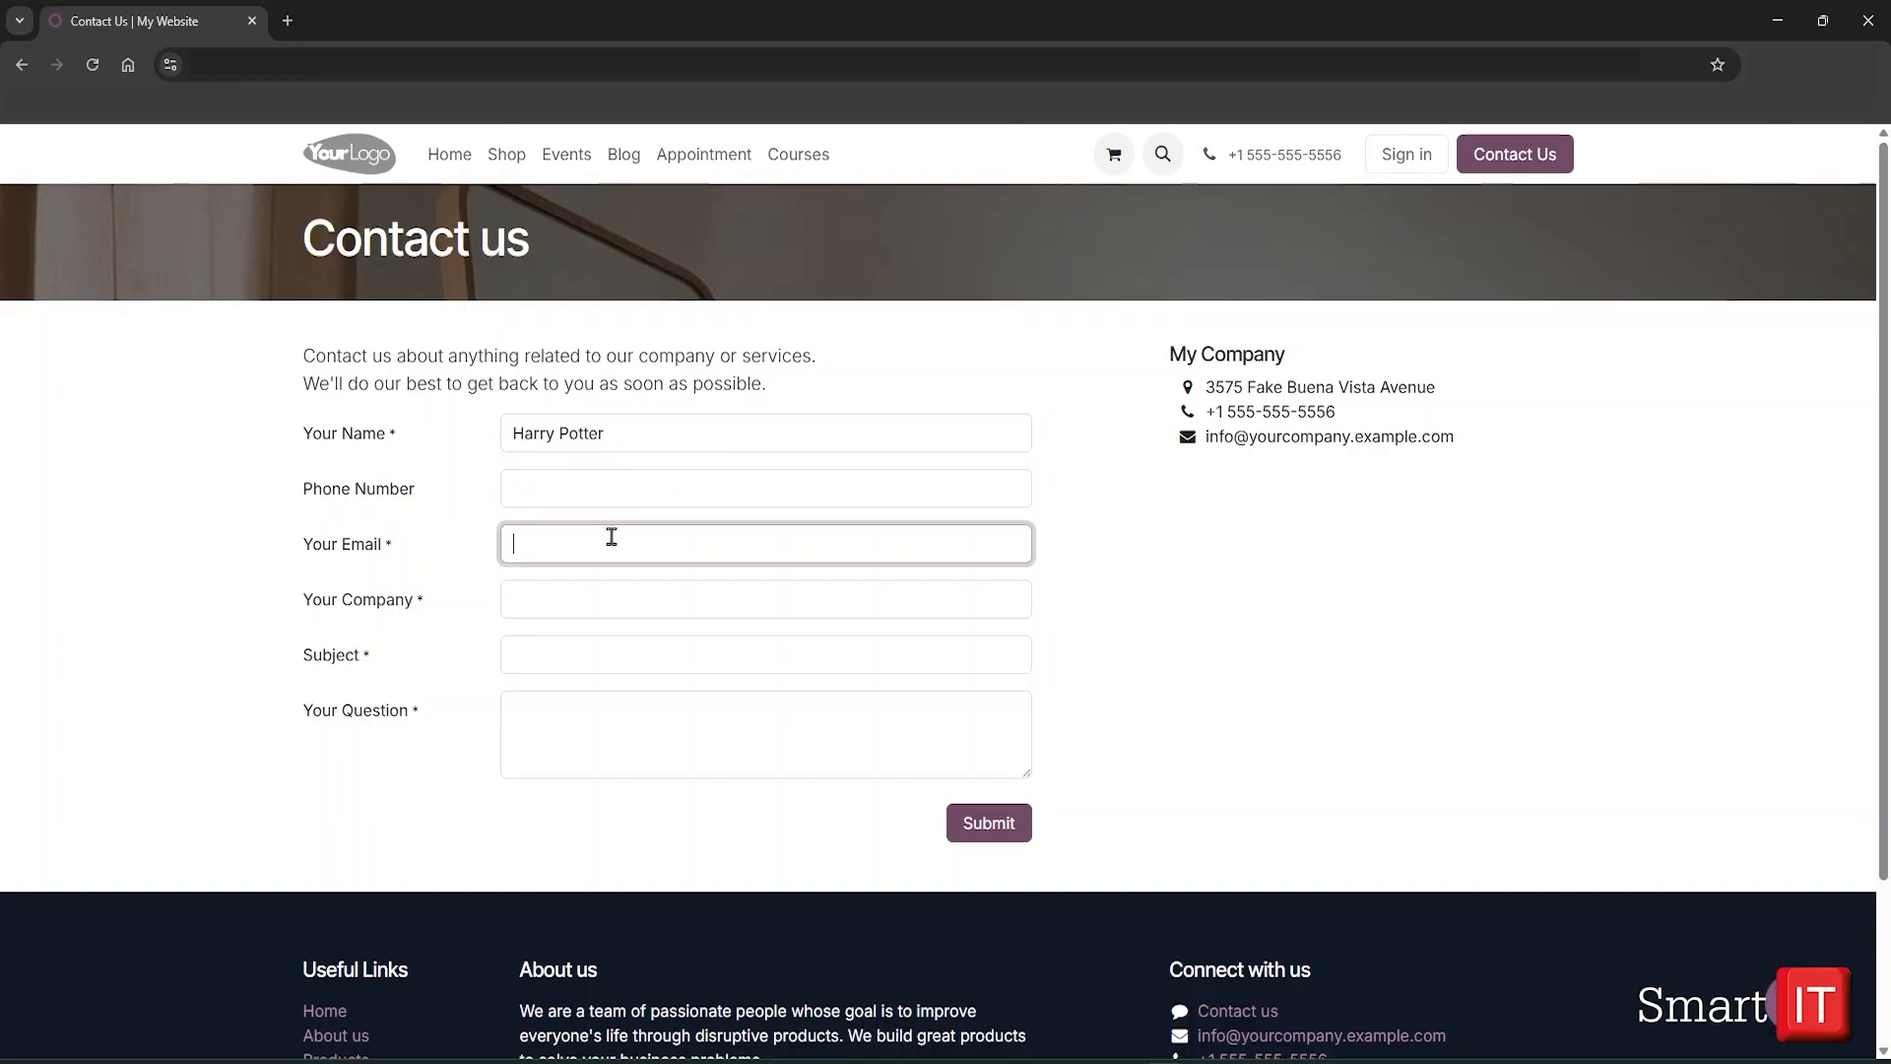
key("ctrl+v")
left_click(595, 596)
type("Harrys wands")
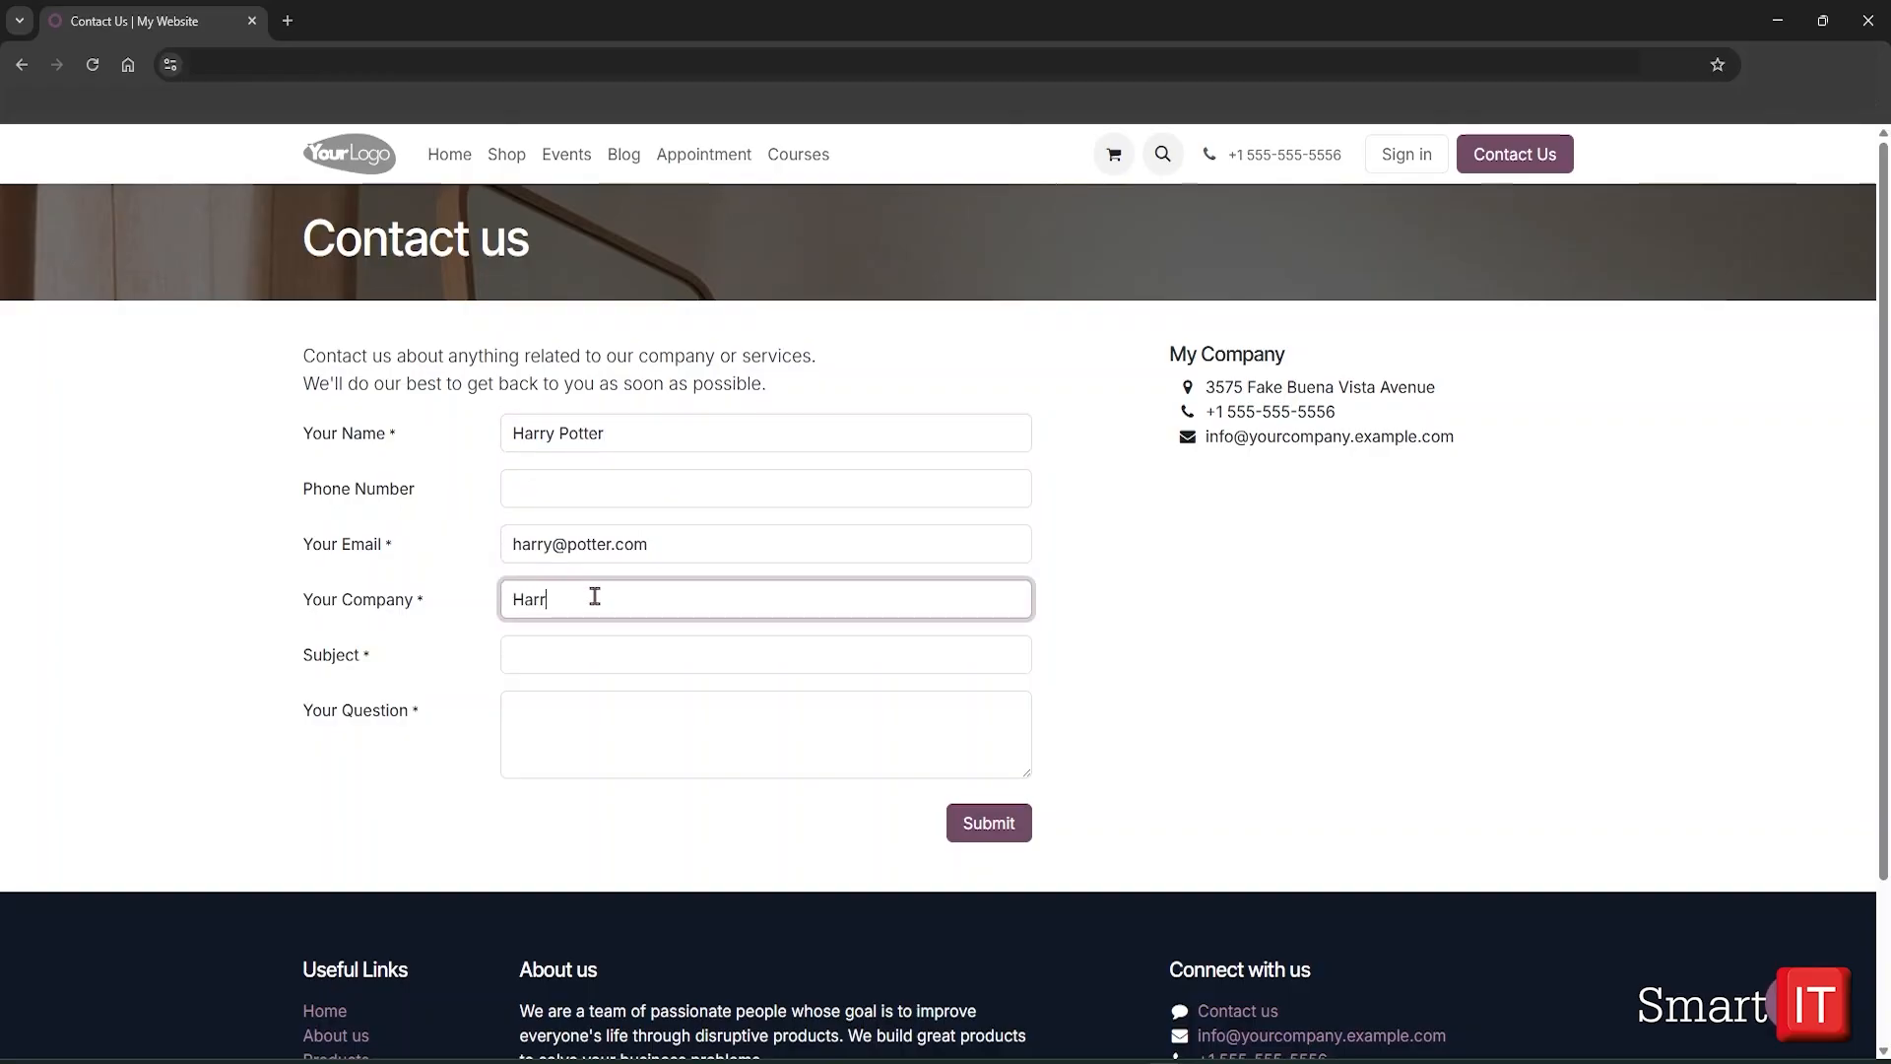
Enter subject 'Red wands' and question 'Do you carry red wands?', then submit the enquiry
left_click(585, 654)
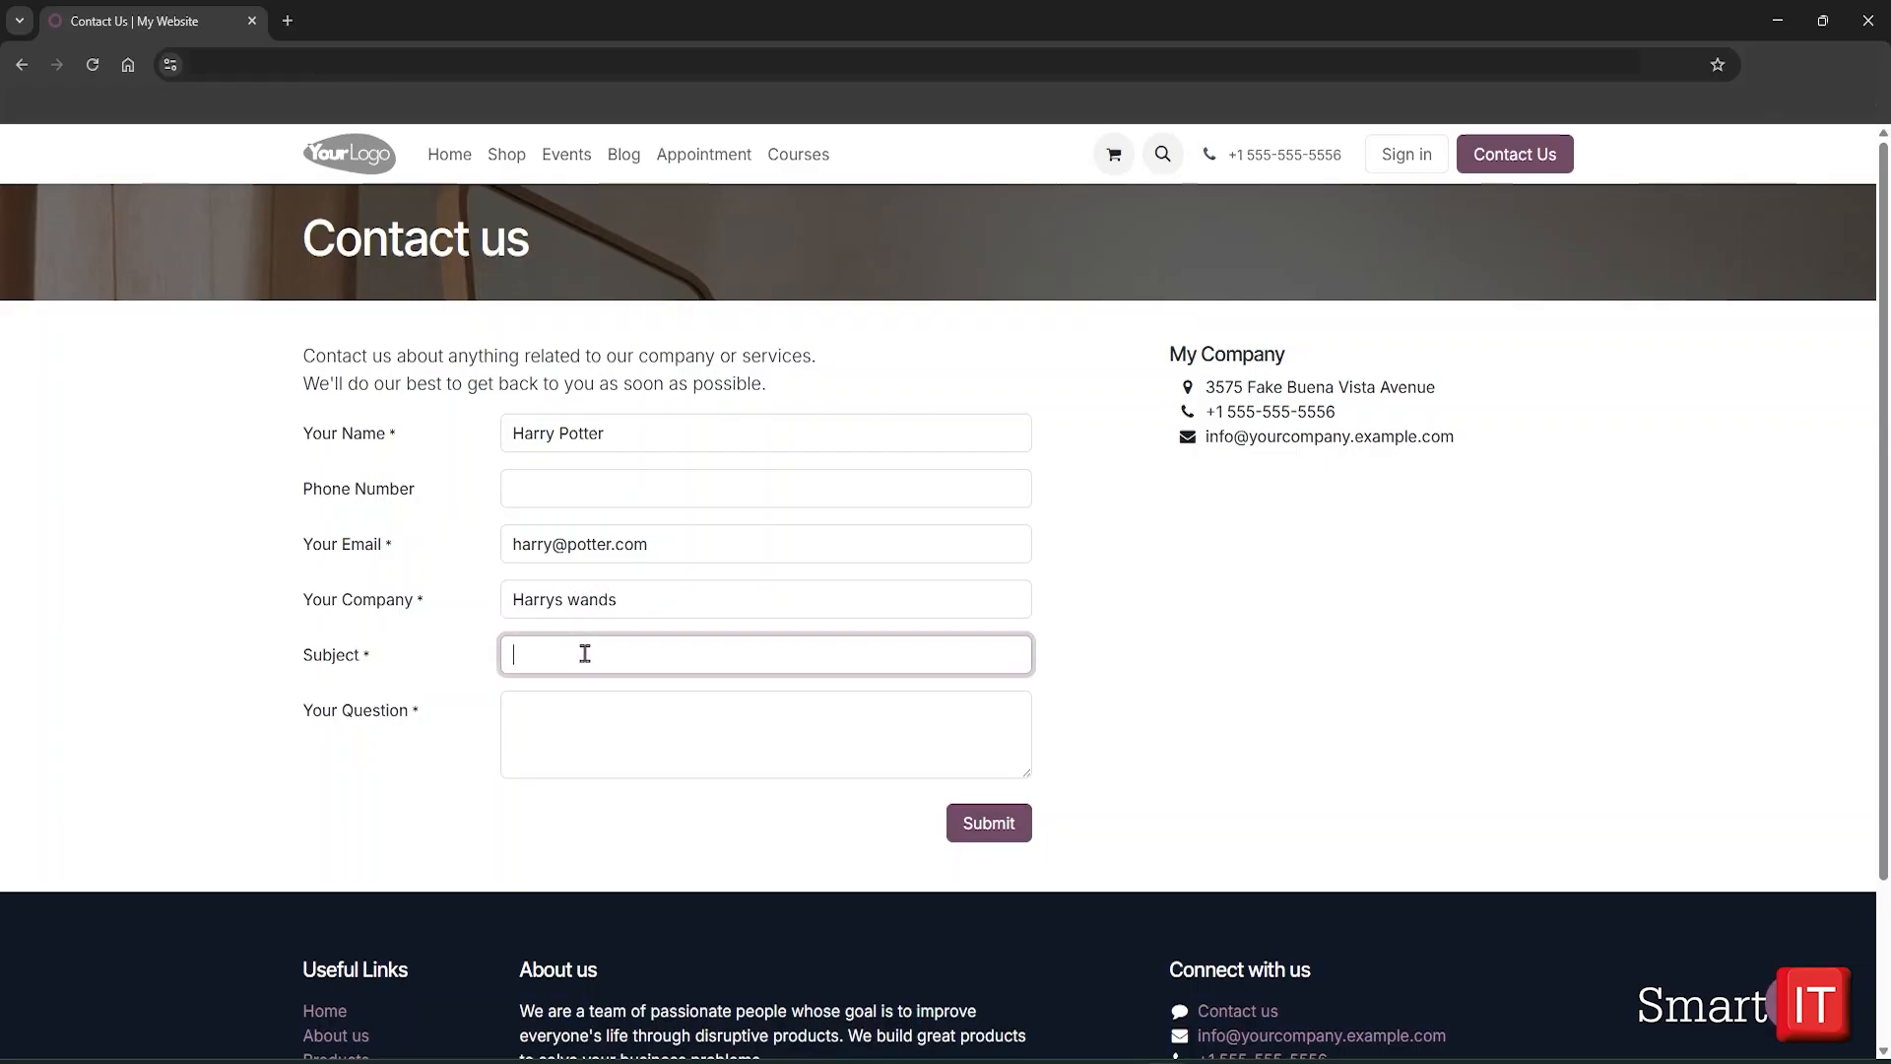
type("Red wands")
left_click(656, 761)
type("Do ")
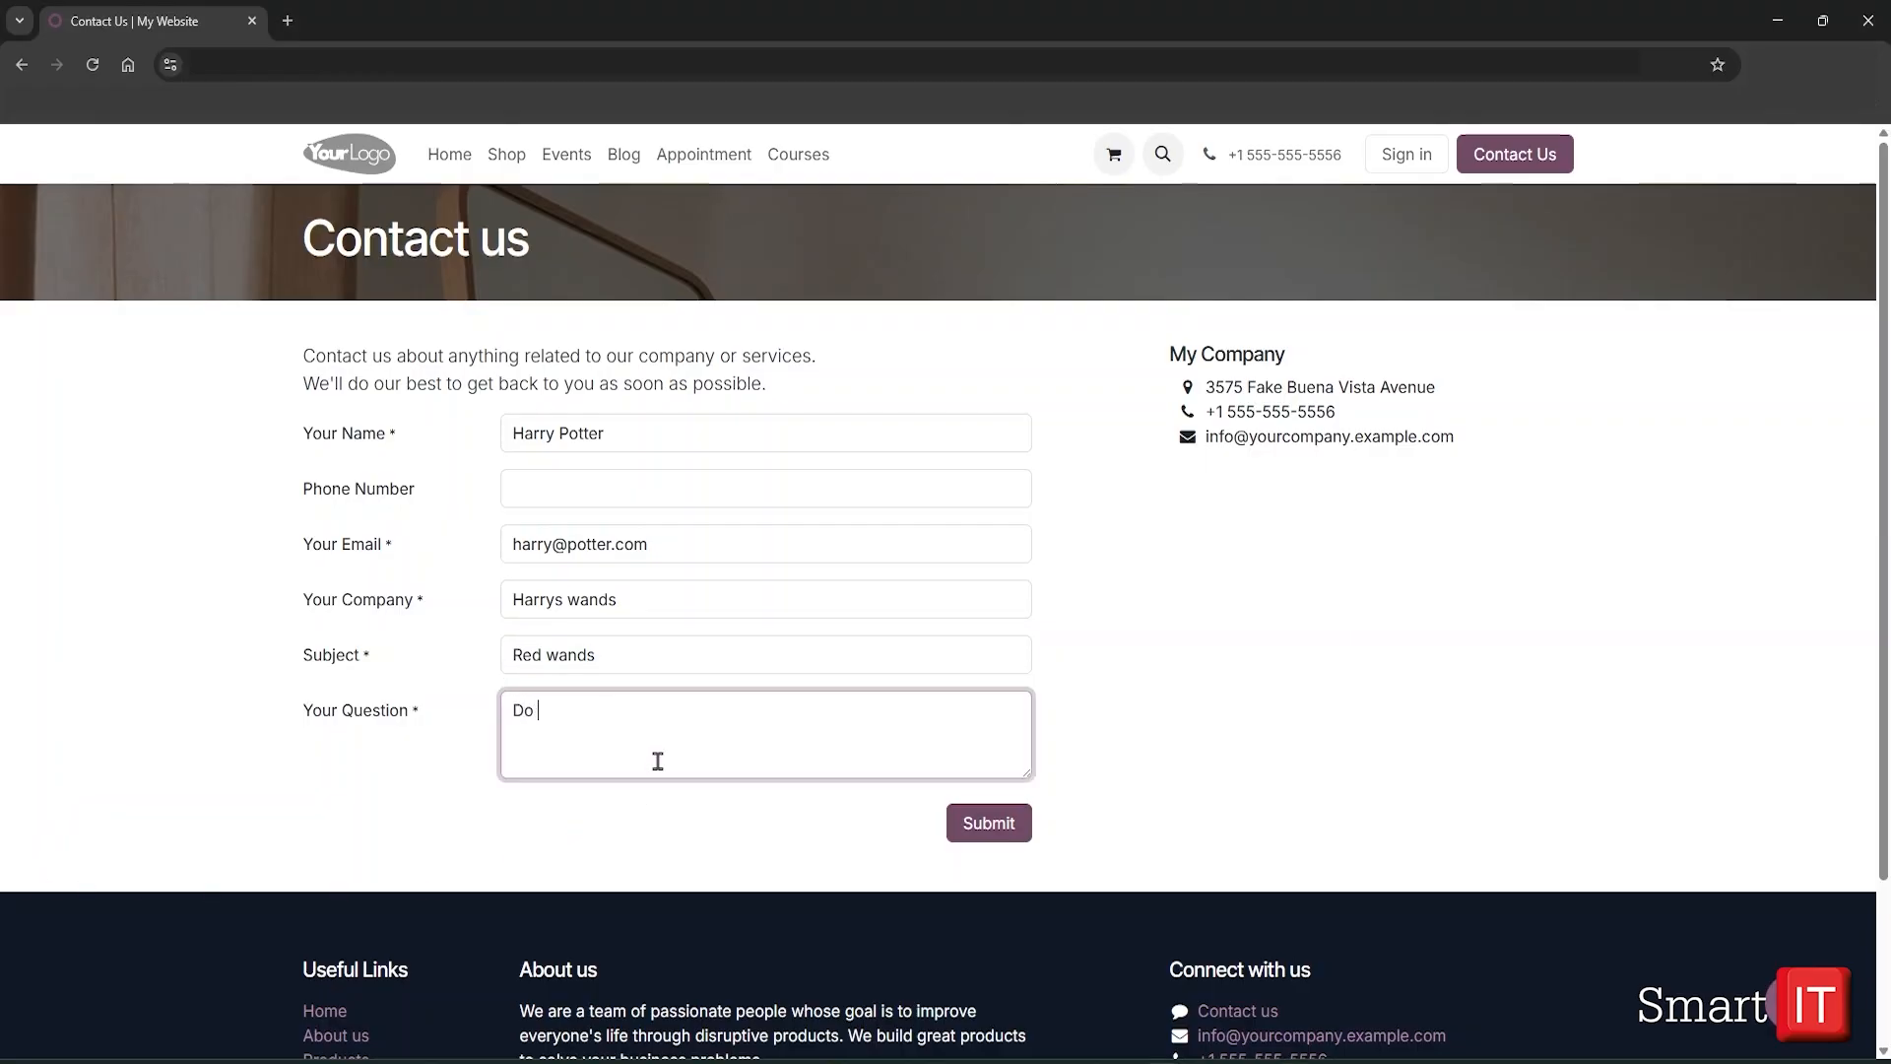
type("you carry red wands?")
left_click(989, 823)
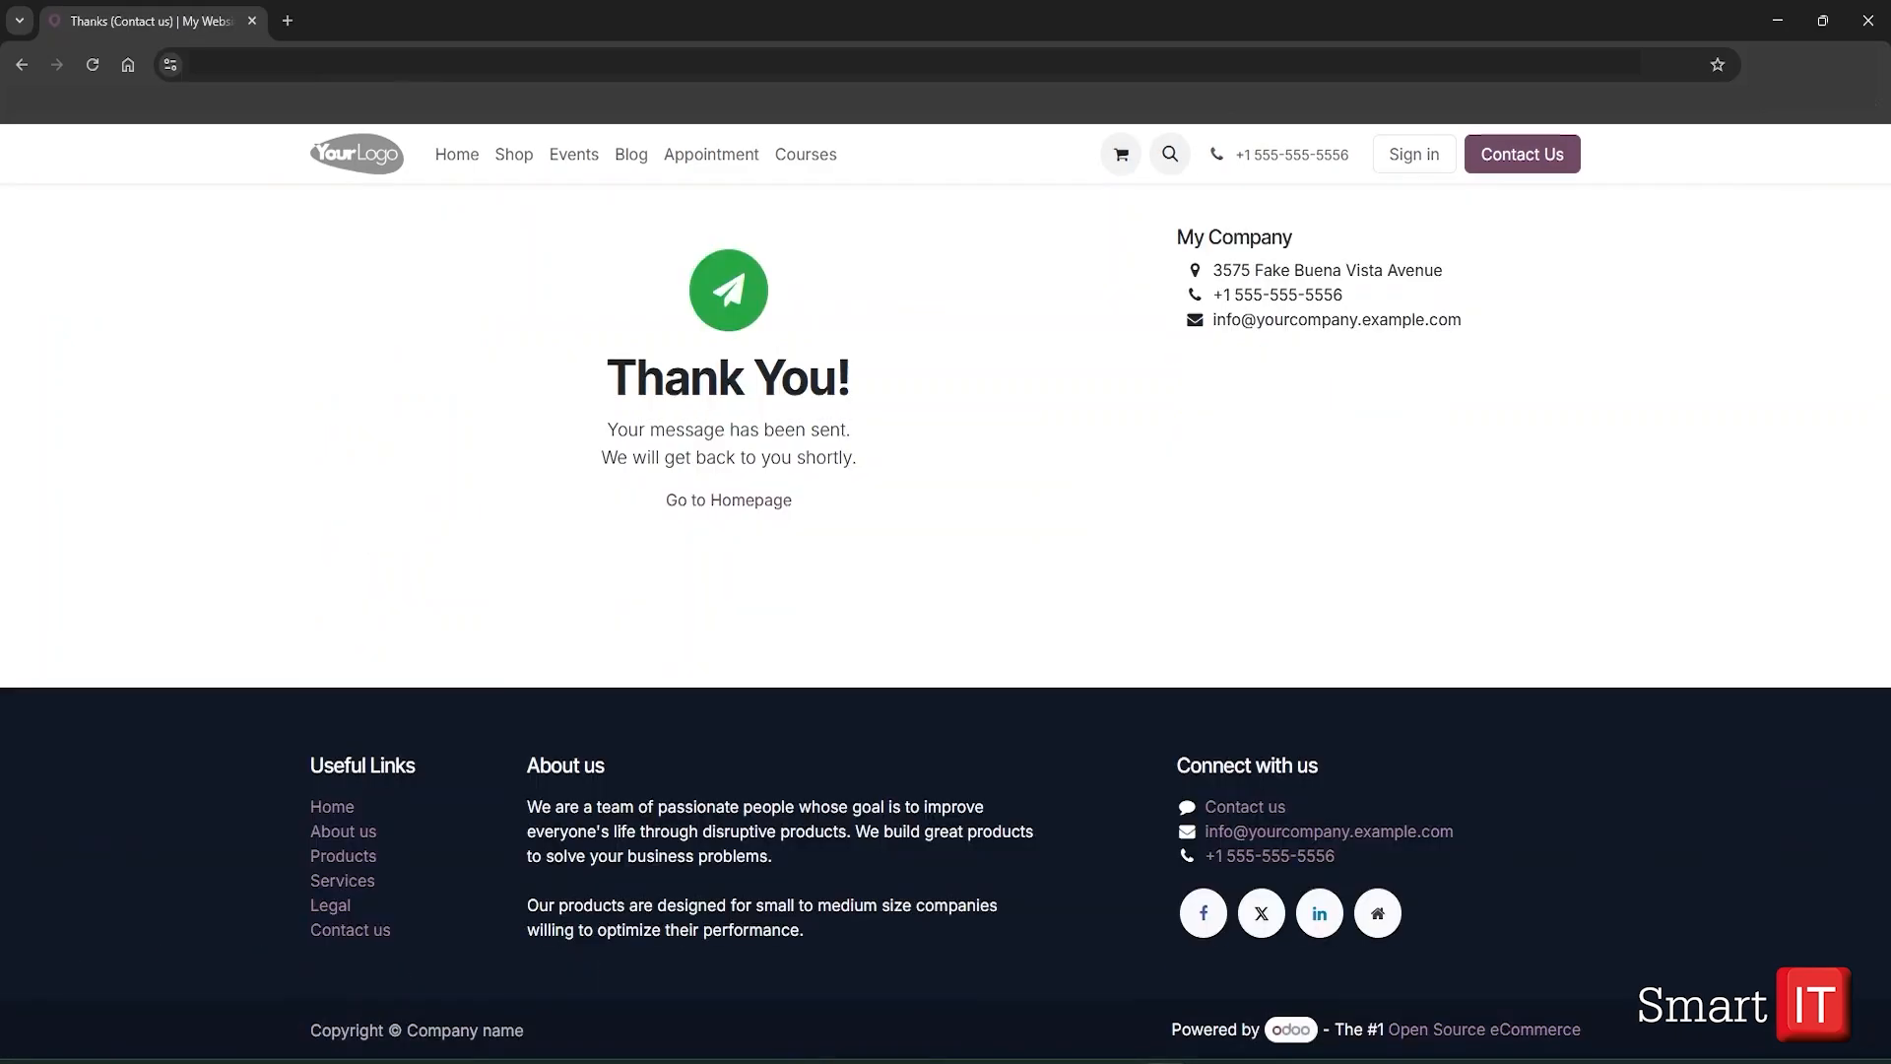
key("alt+Tab")
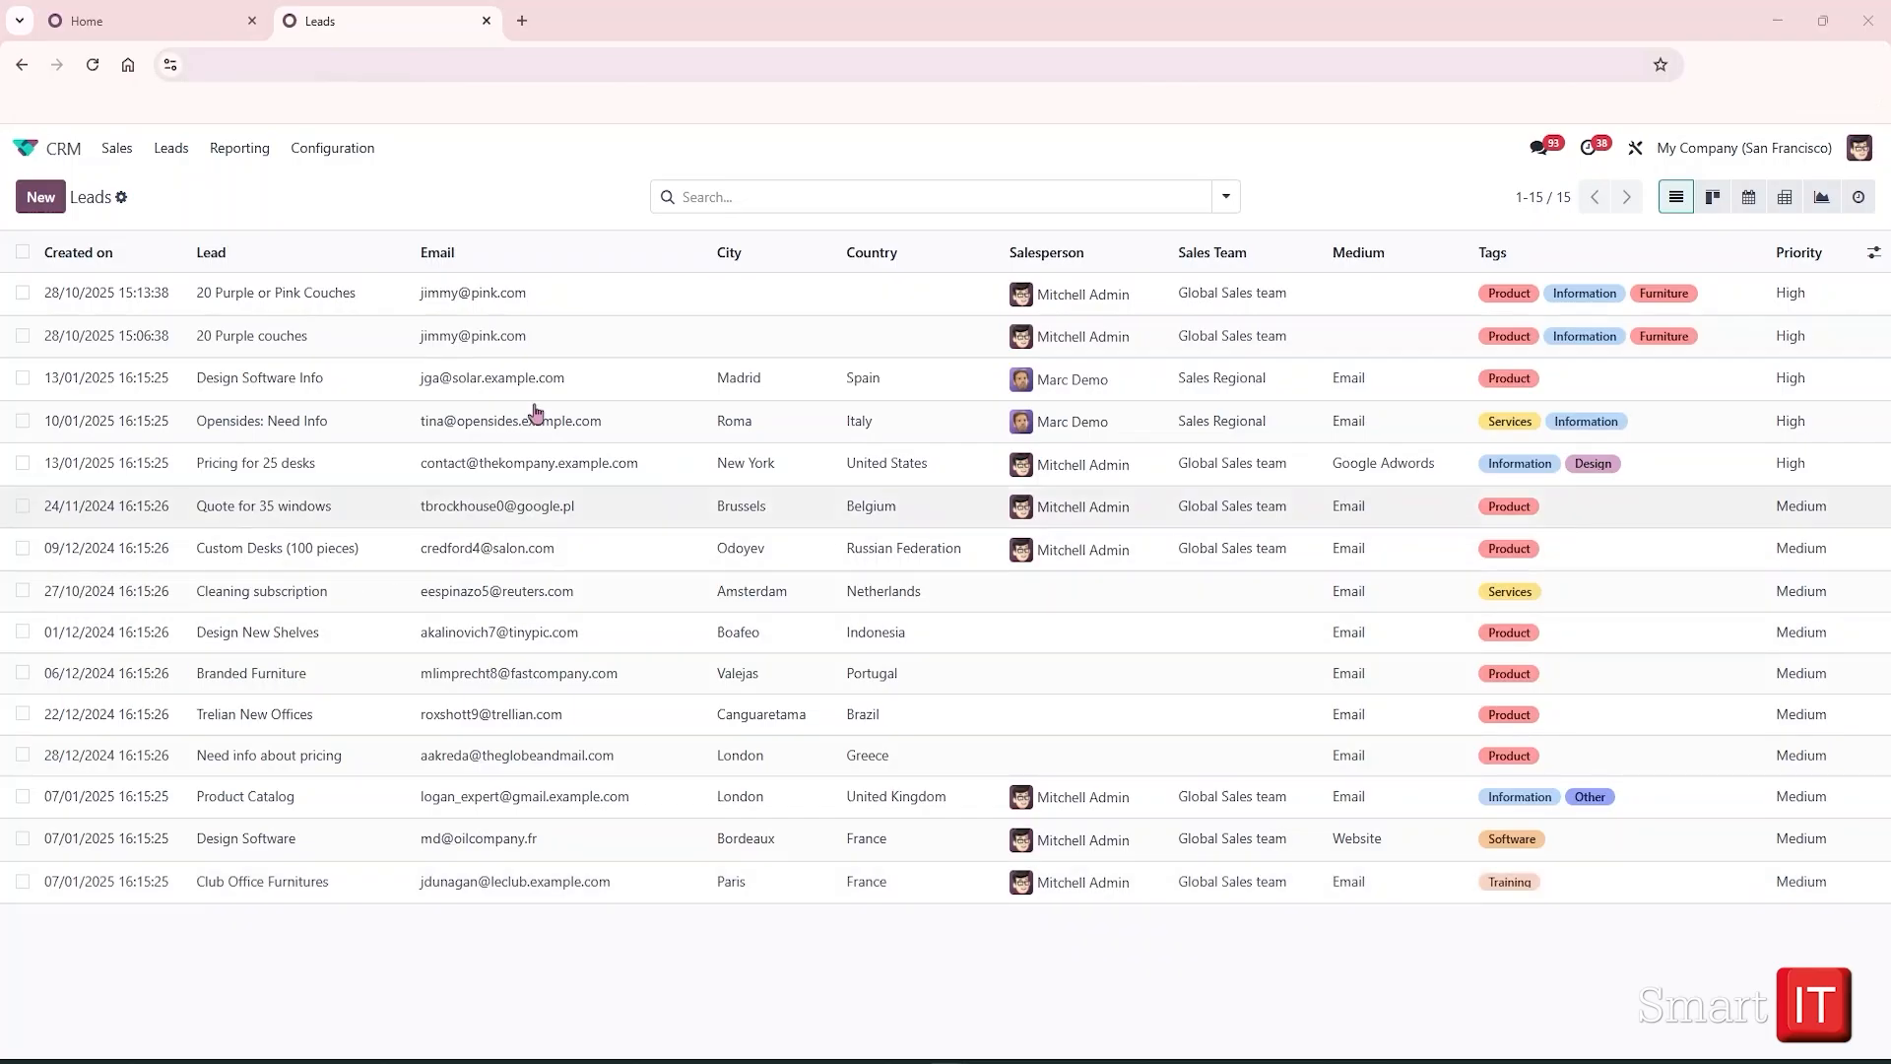
Reload the Leads list, search by the contact's name and open the Red wands lead
left_click(94, 65)
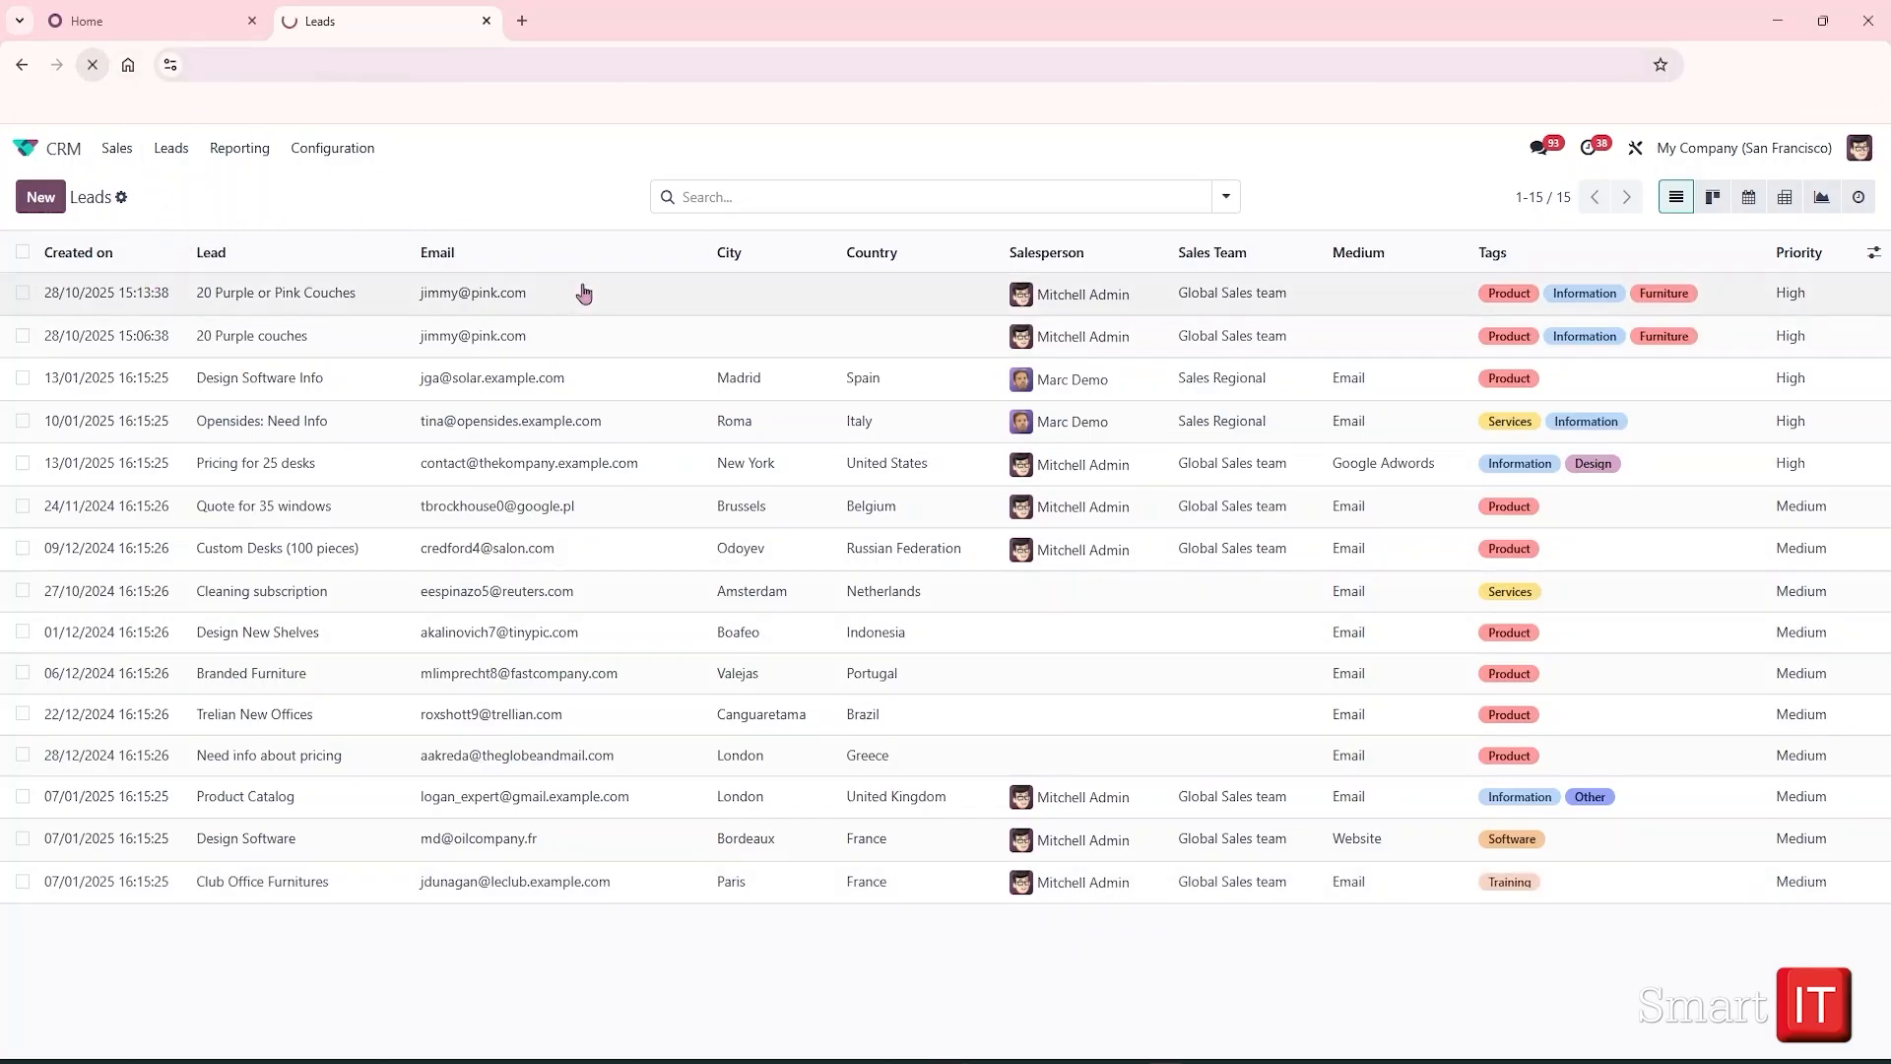
left_click(716, 200)
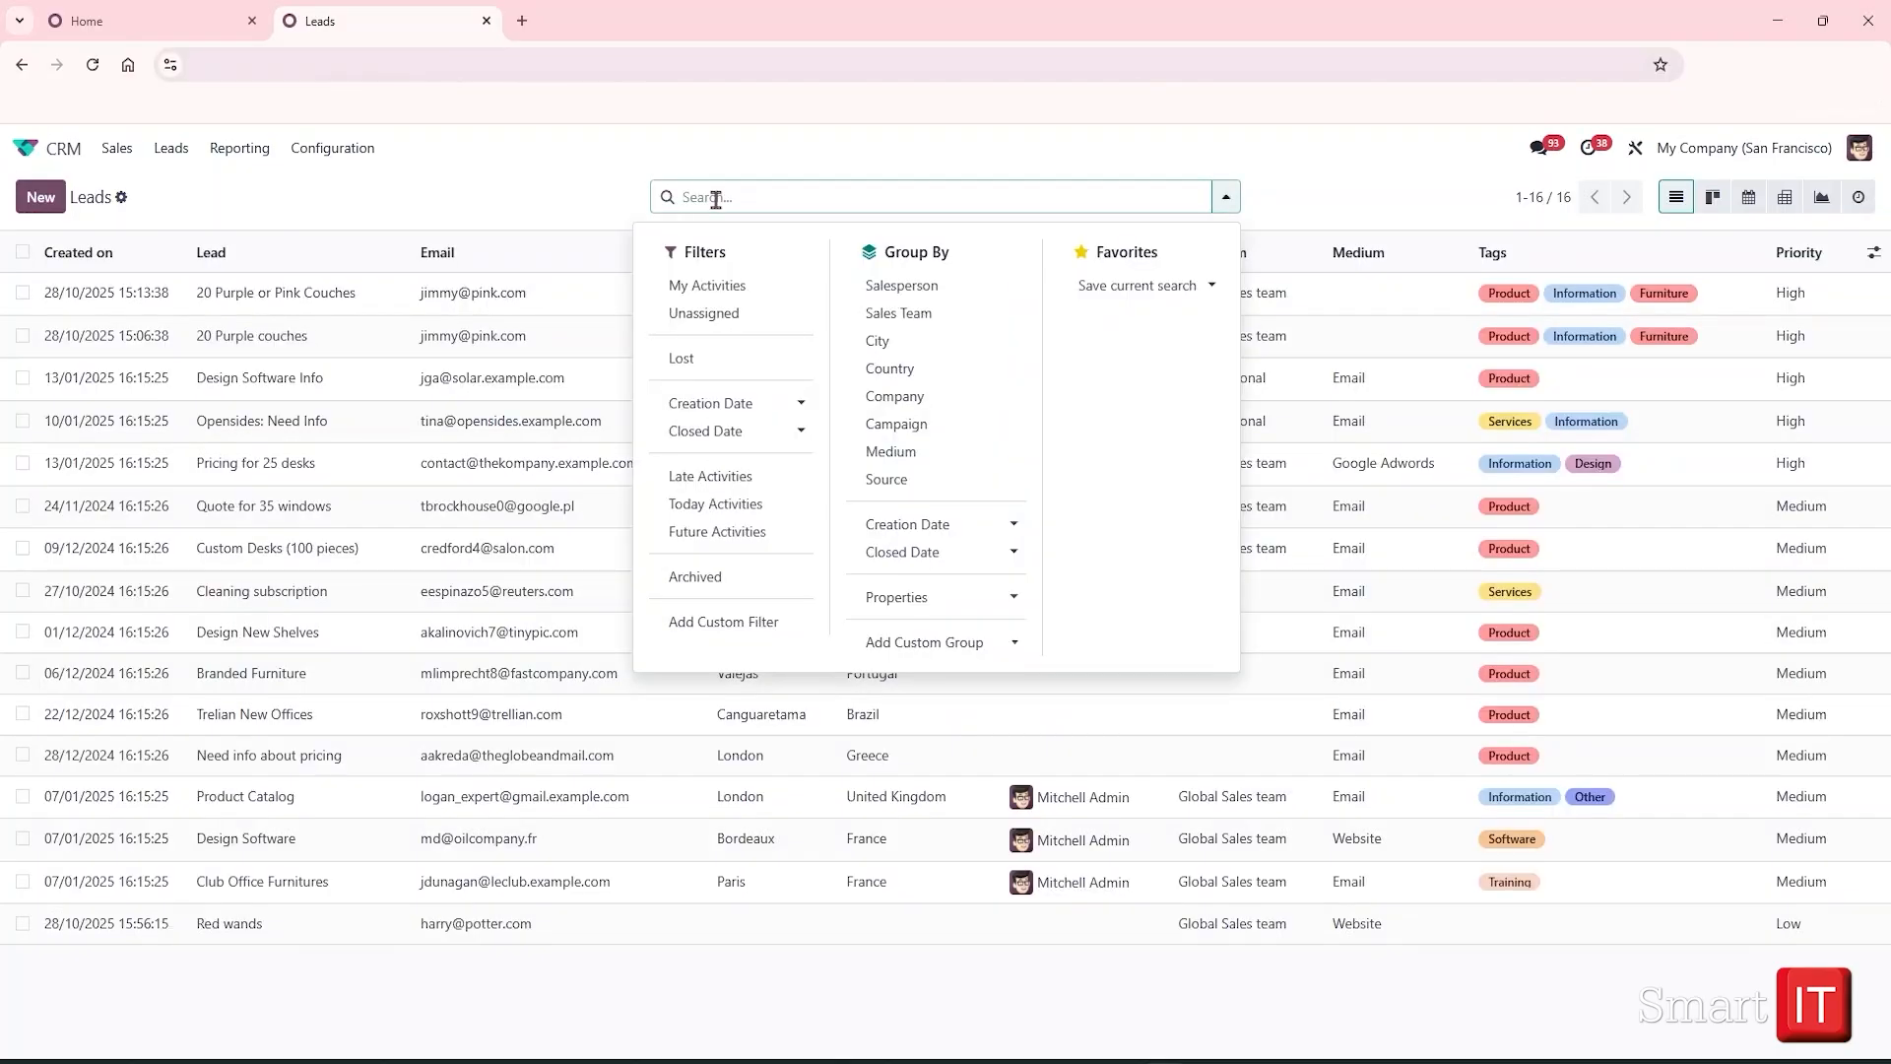
type("harry")
key("Return")
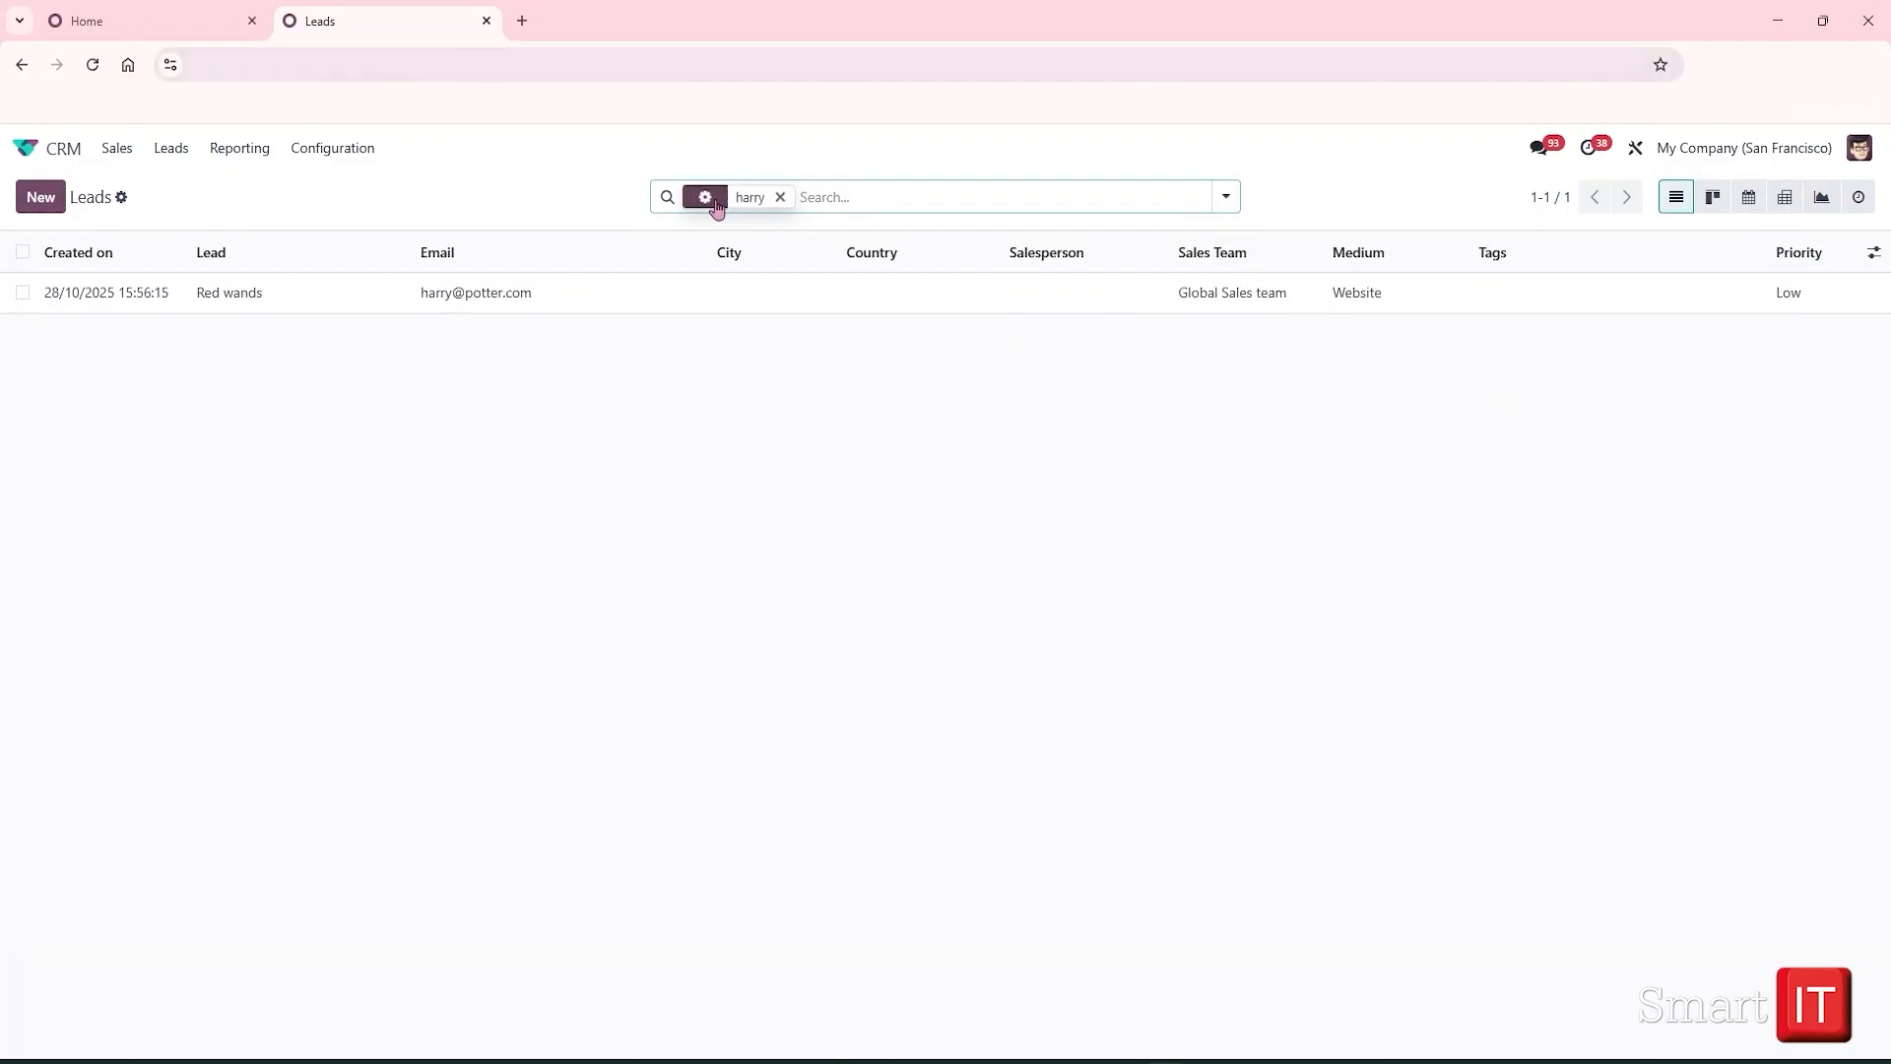
left_click(443, 295)
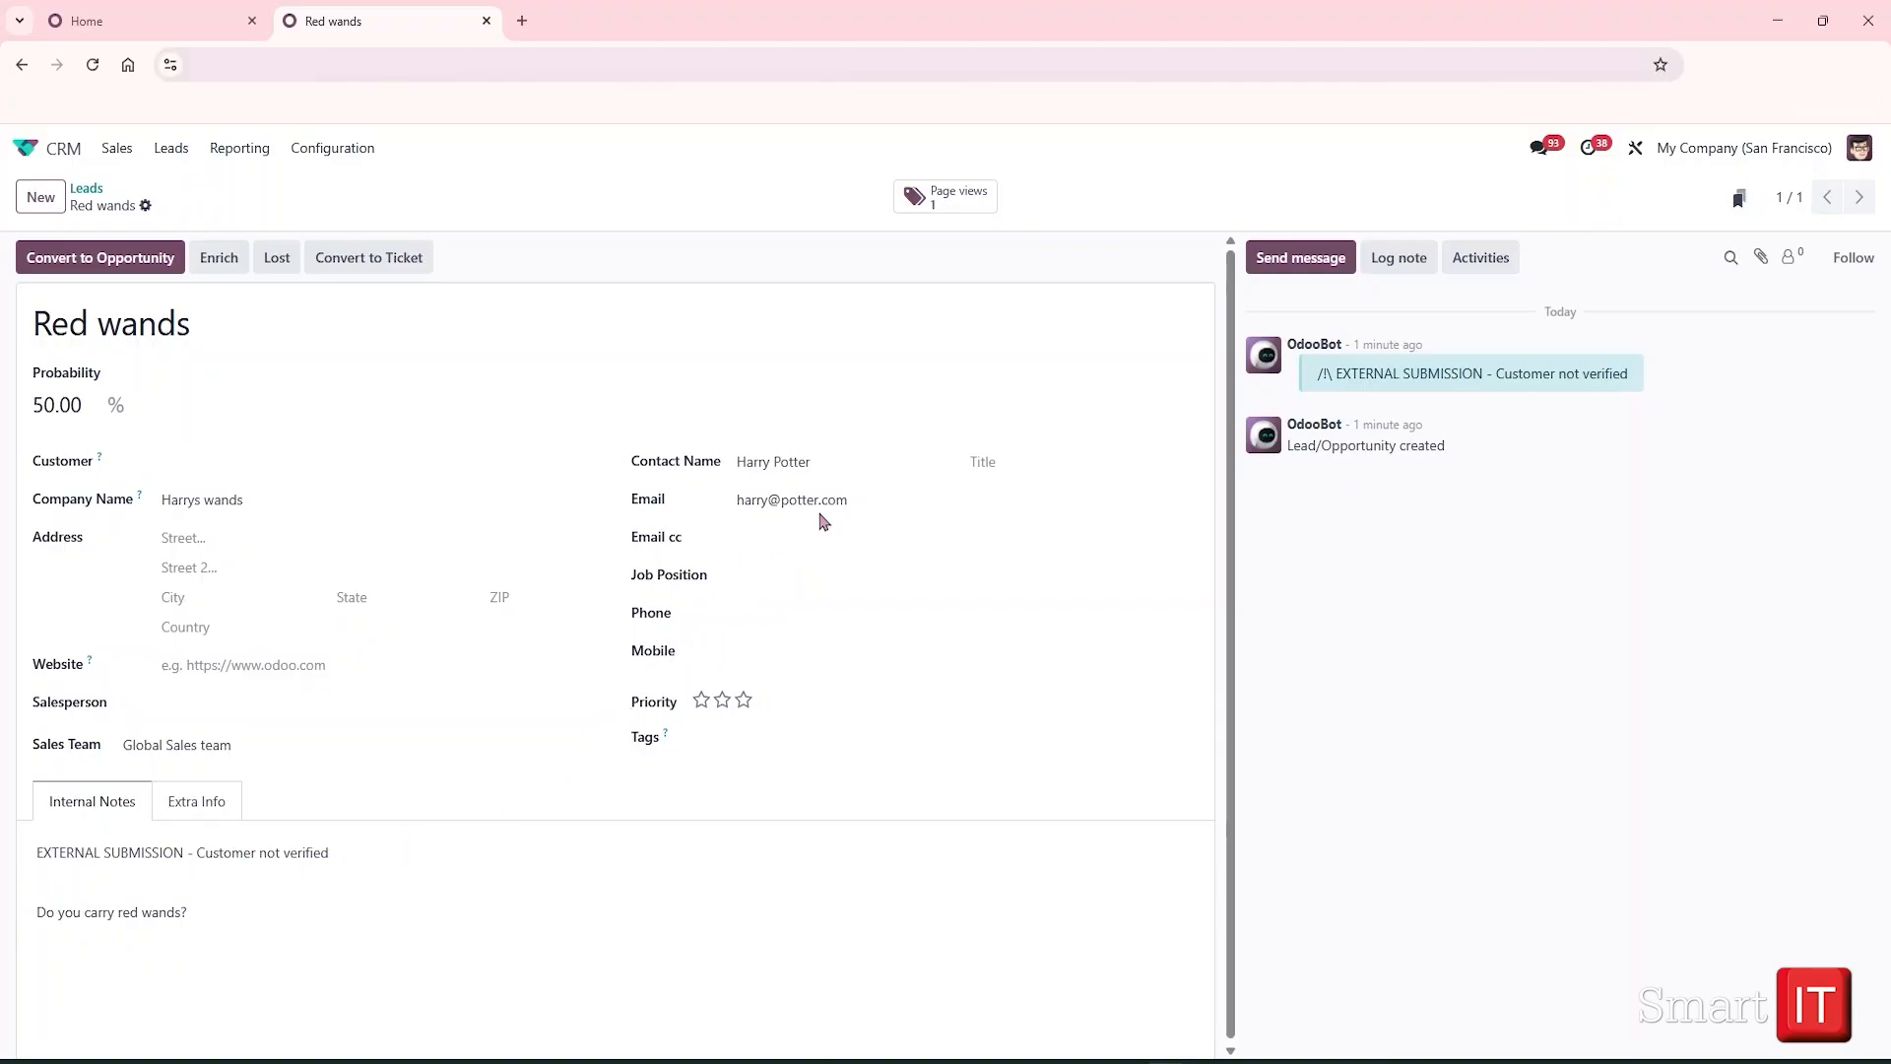
Review the lead's website page views, then return to the unfiltered Leads list
left_click(943, 195)
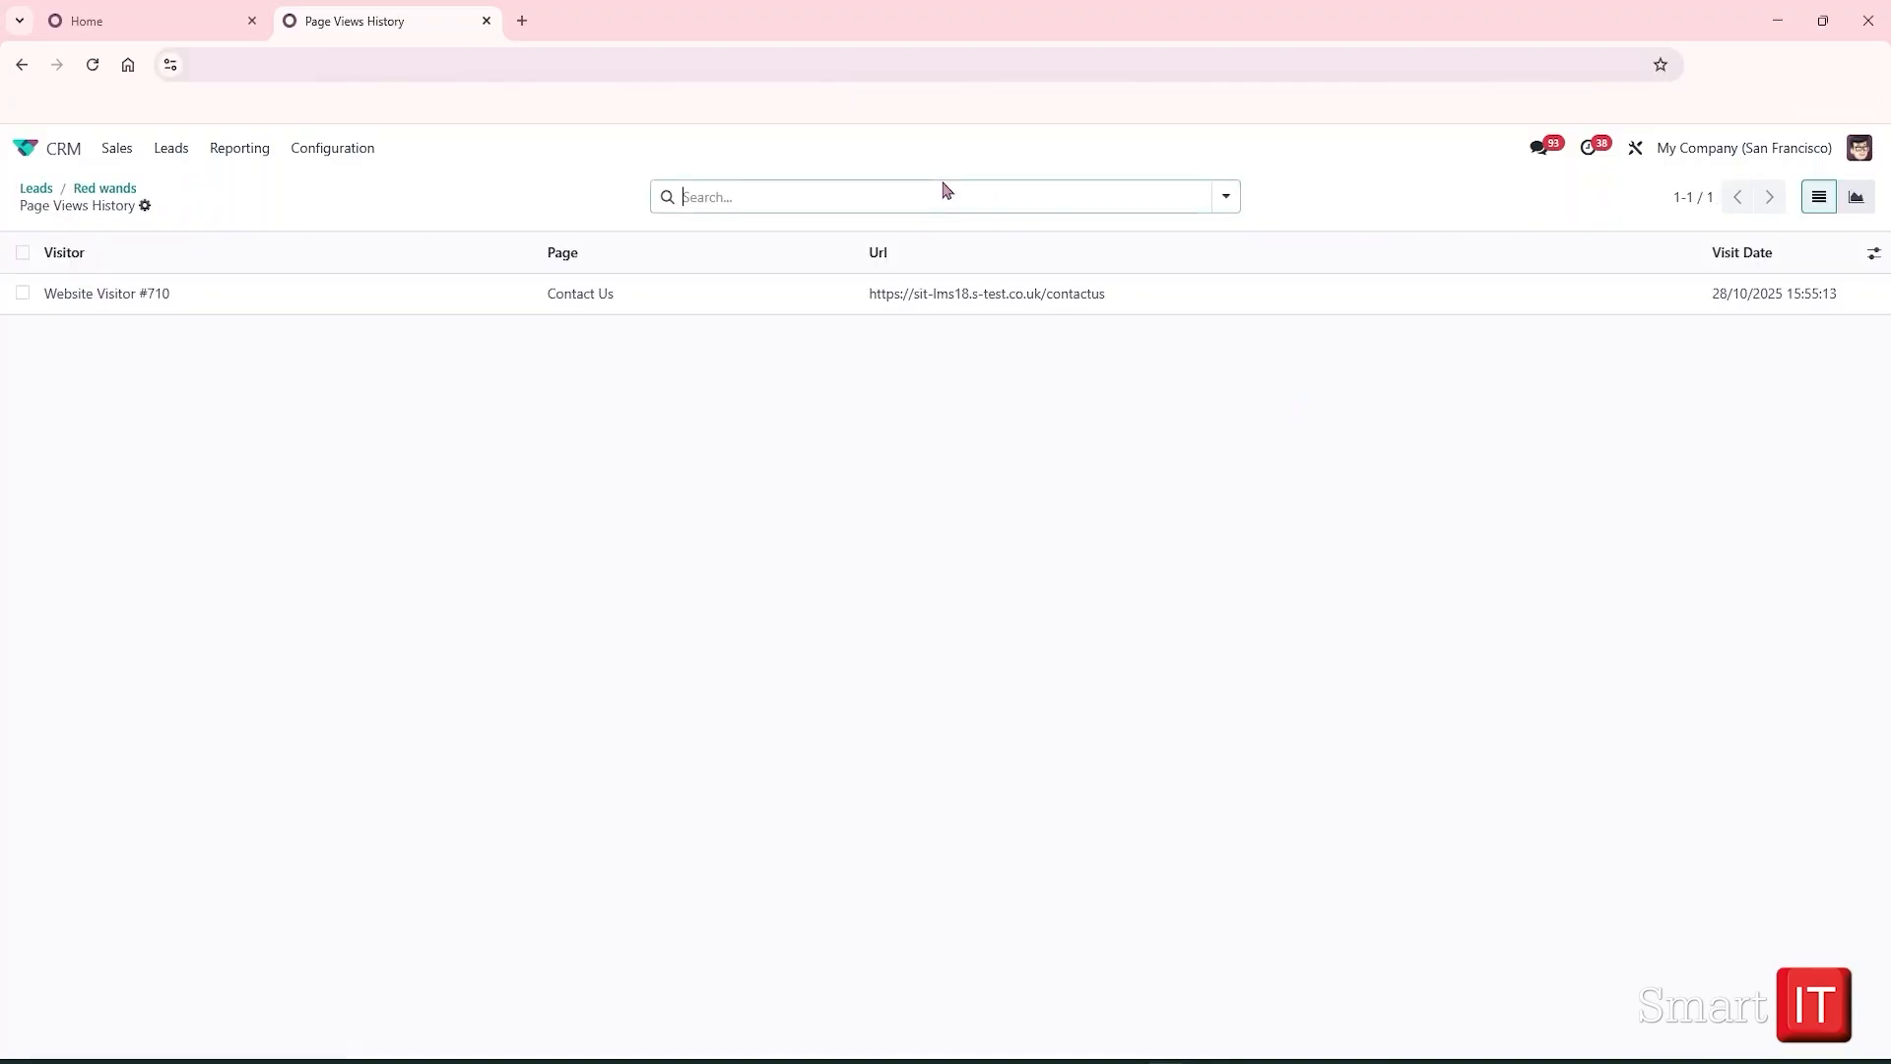
left_click(102, 188)
left_click(40, 189)
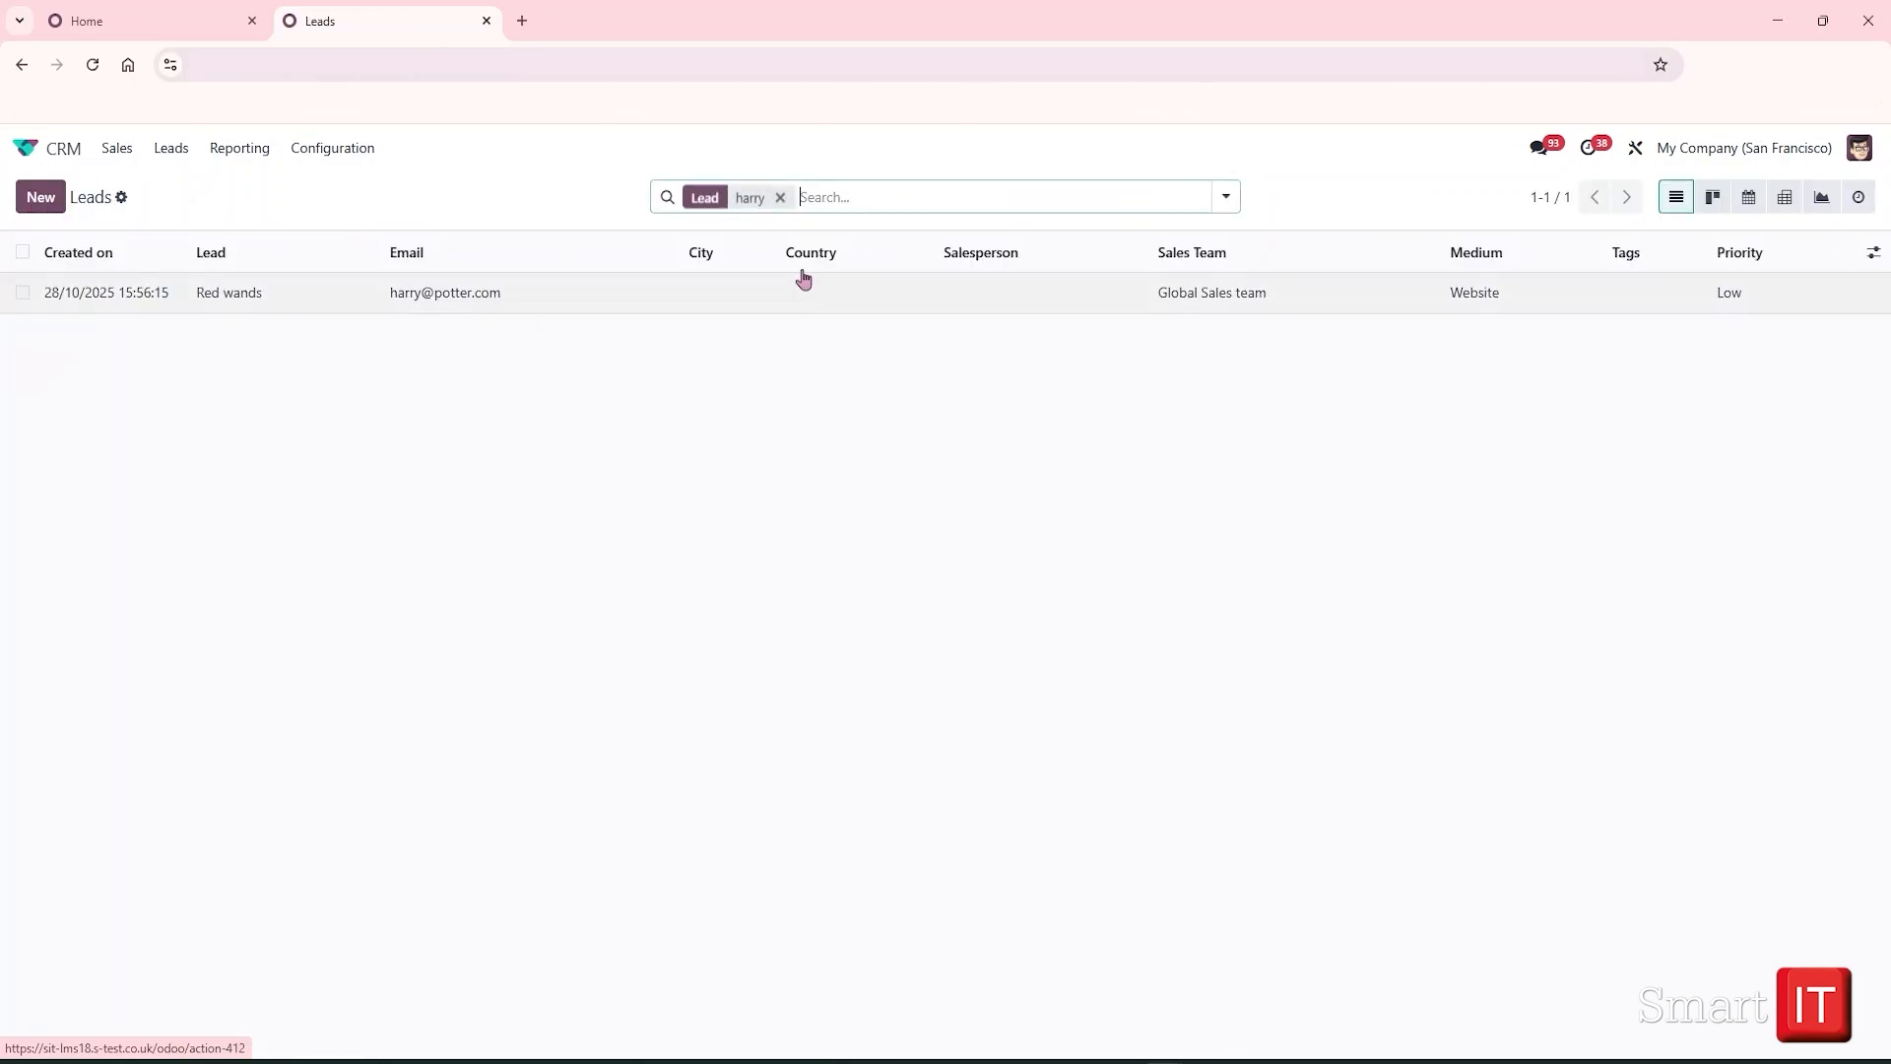
left_click(780, 197)
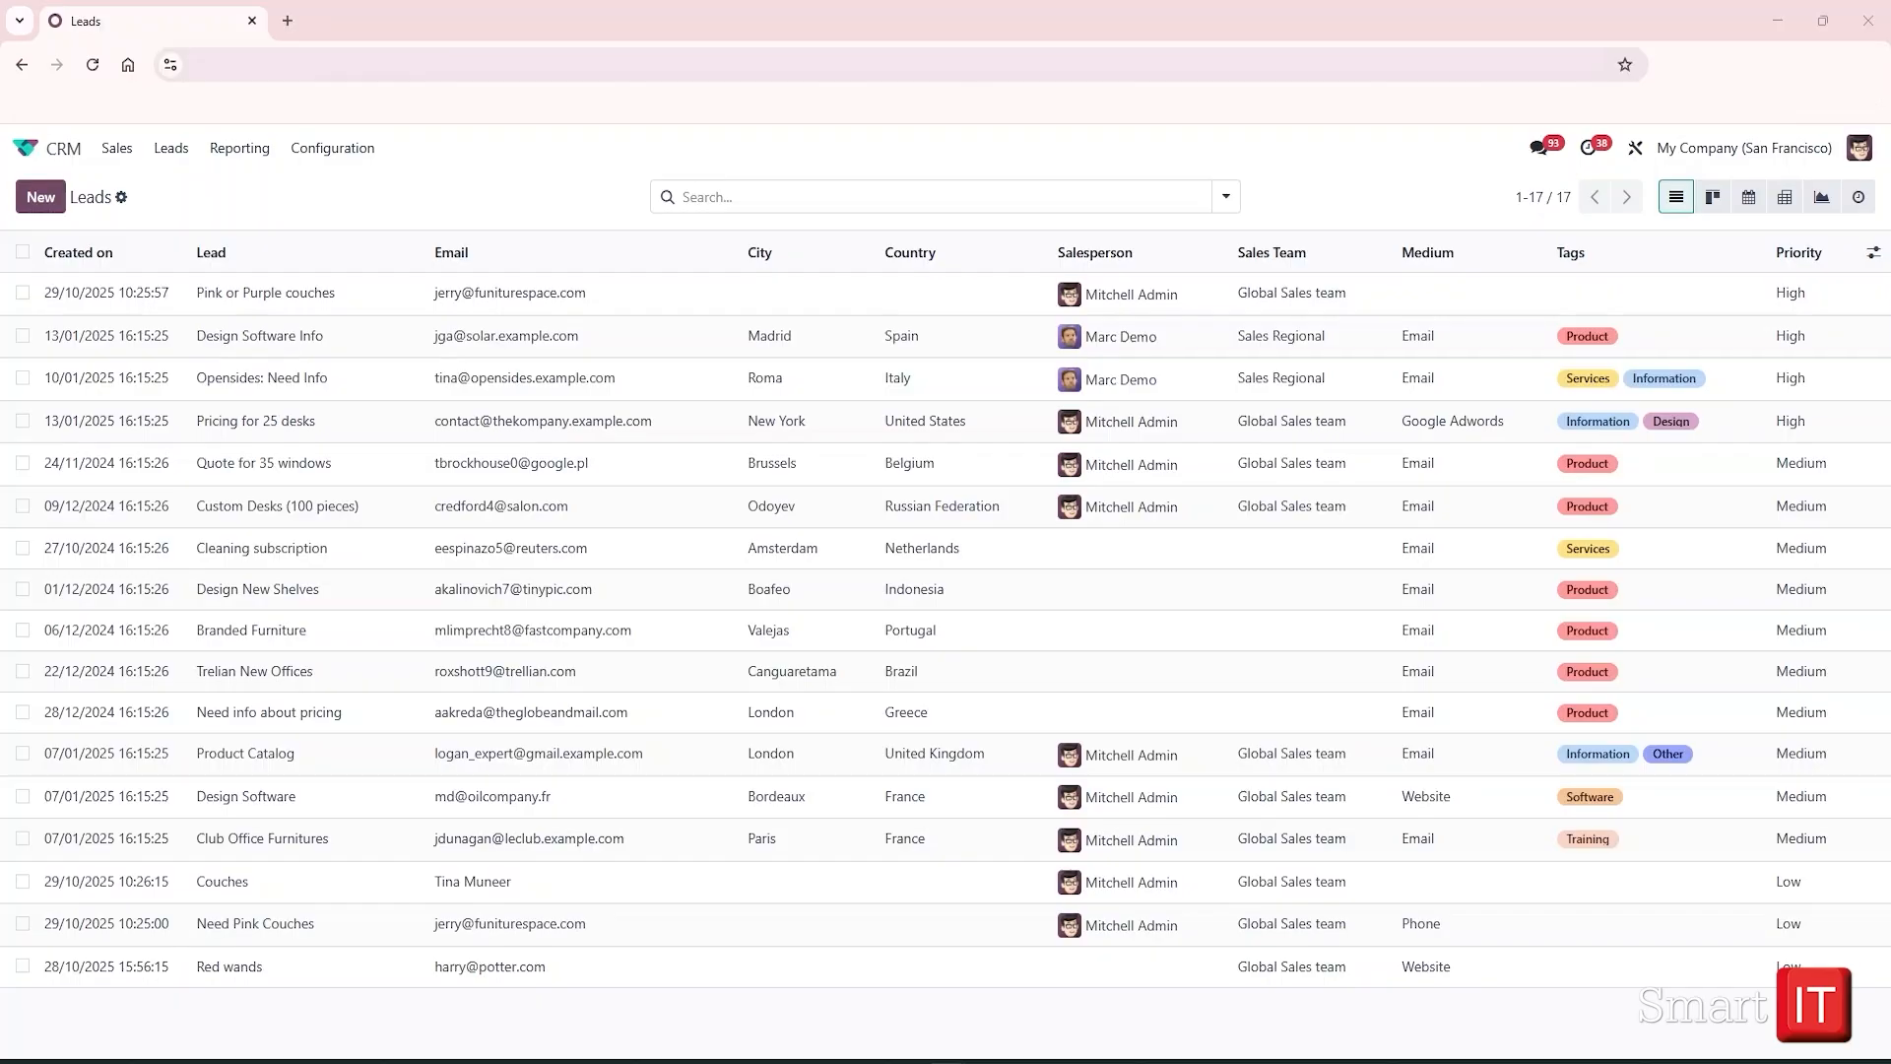
Search leads for 'Pink', open Need Pink Couches and show its similar leads
left_click(863, 201)
type("Pink")
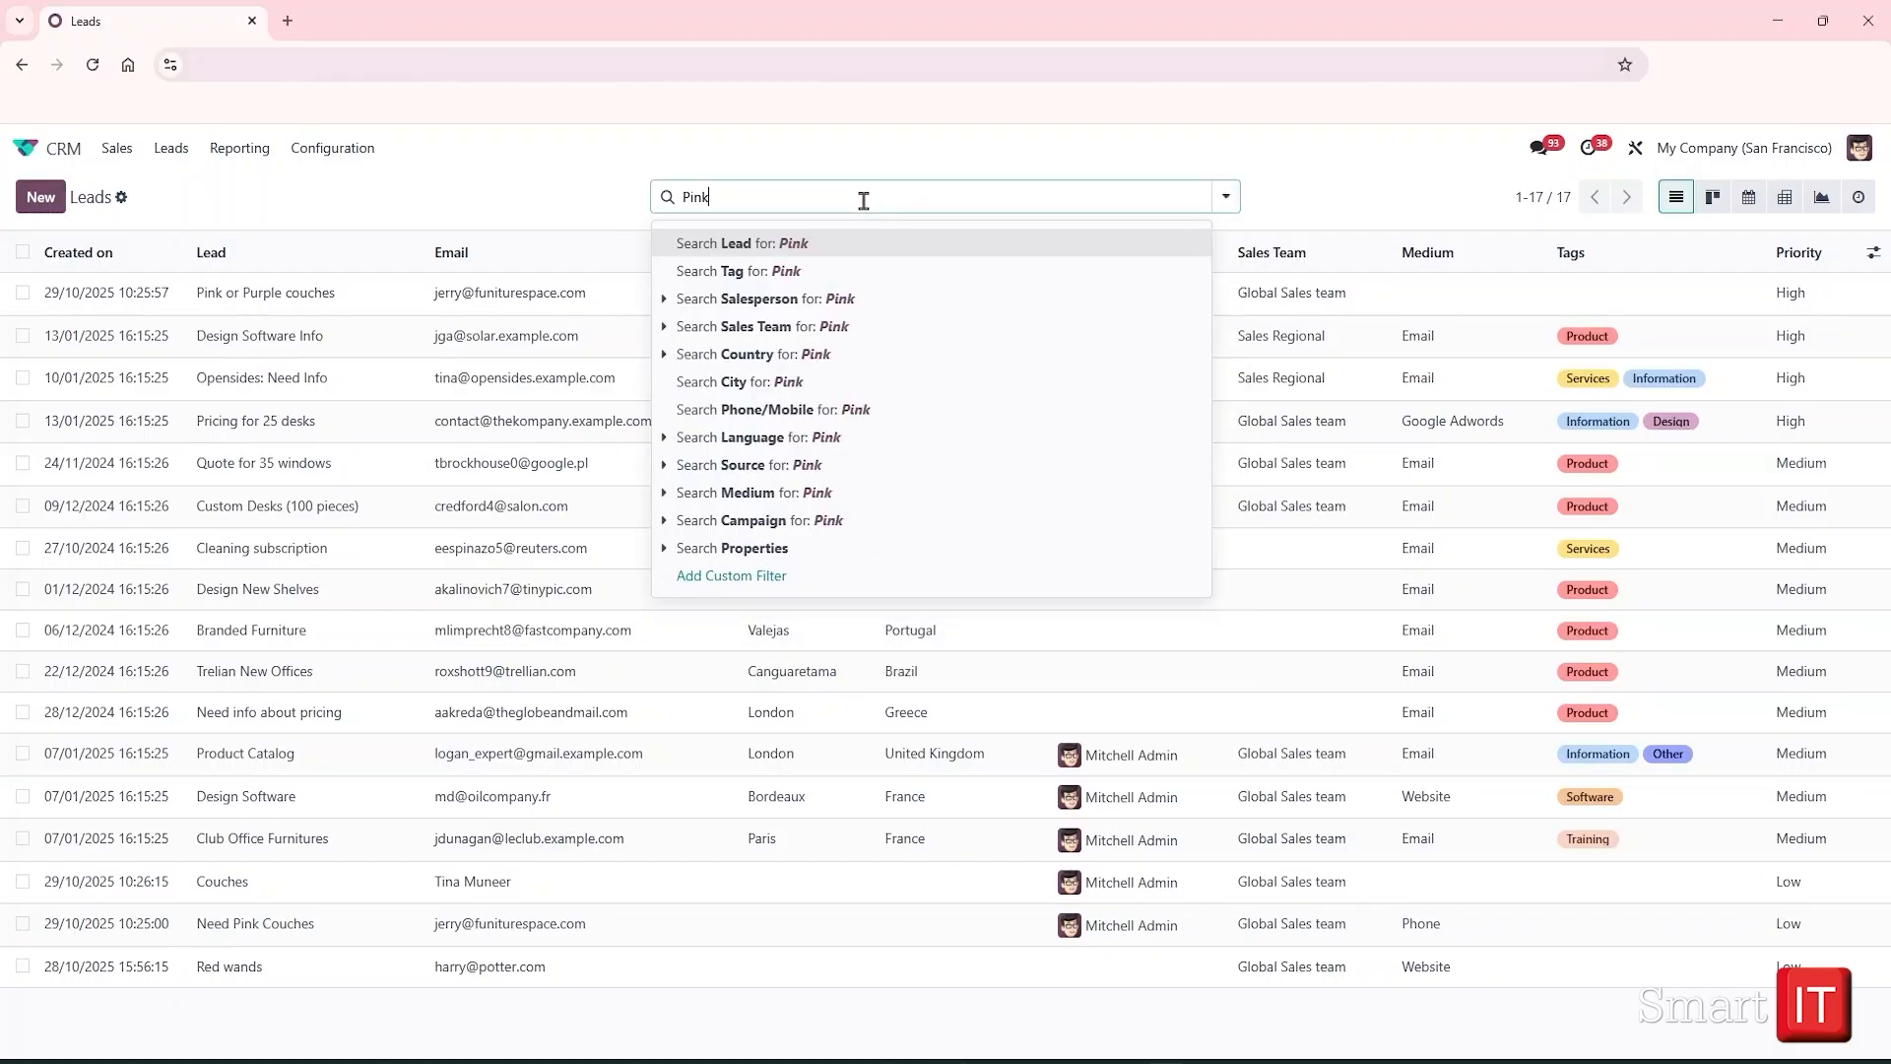
key("Return")
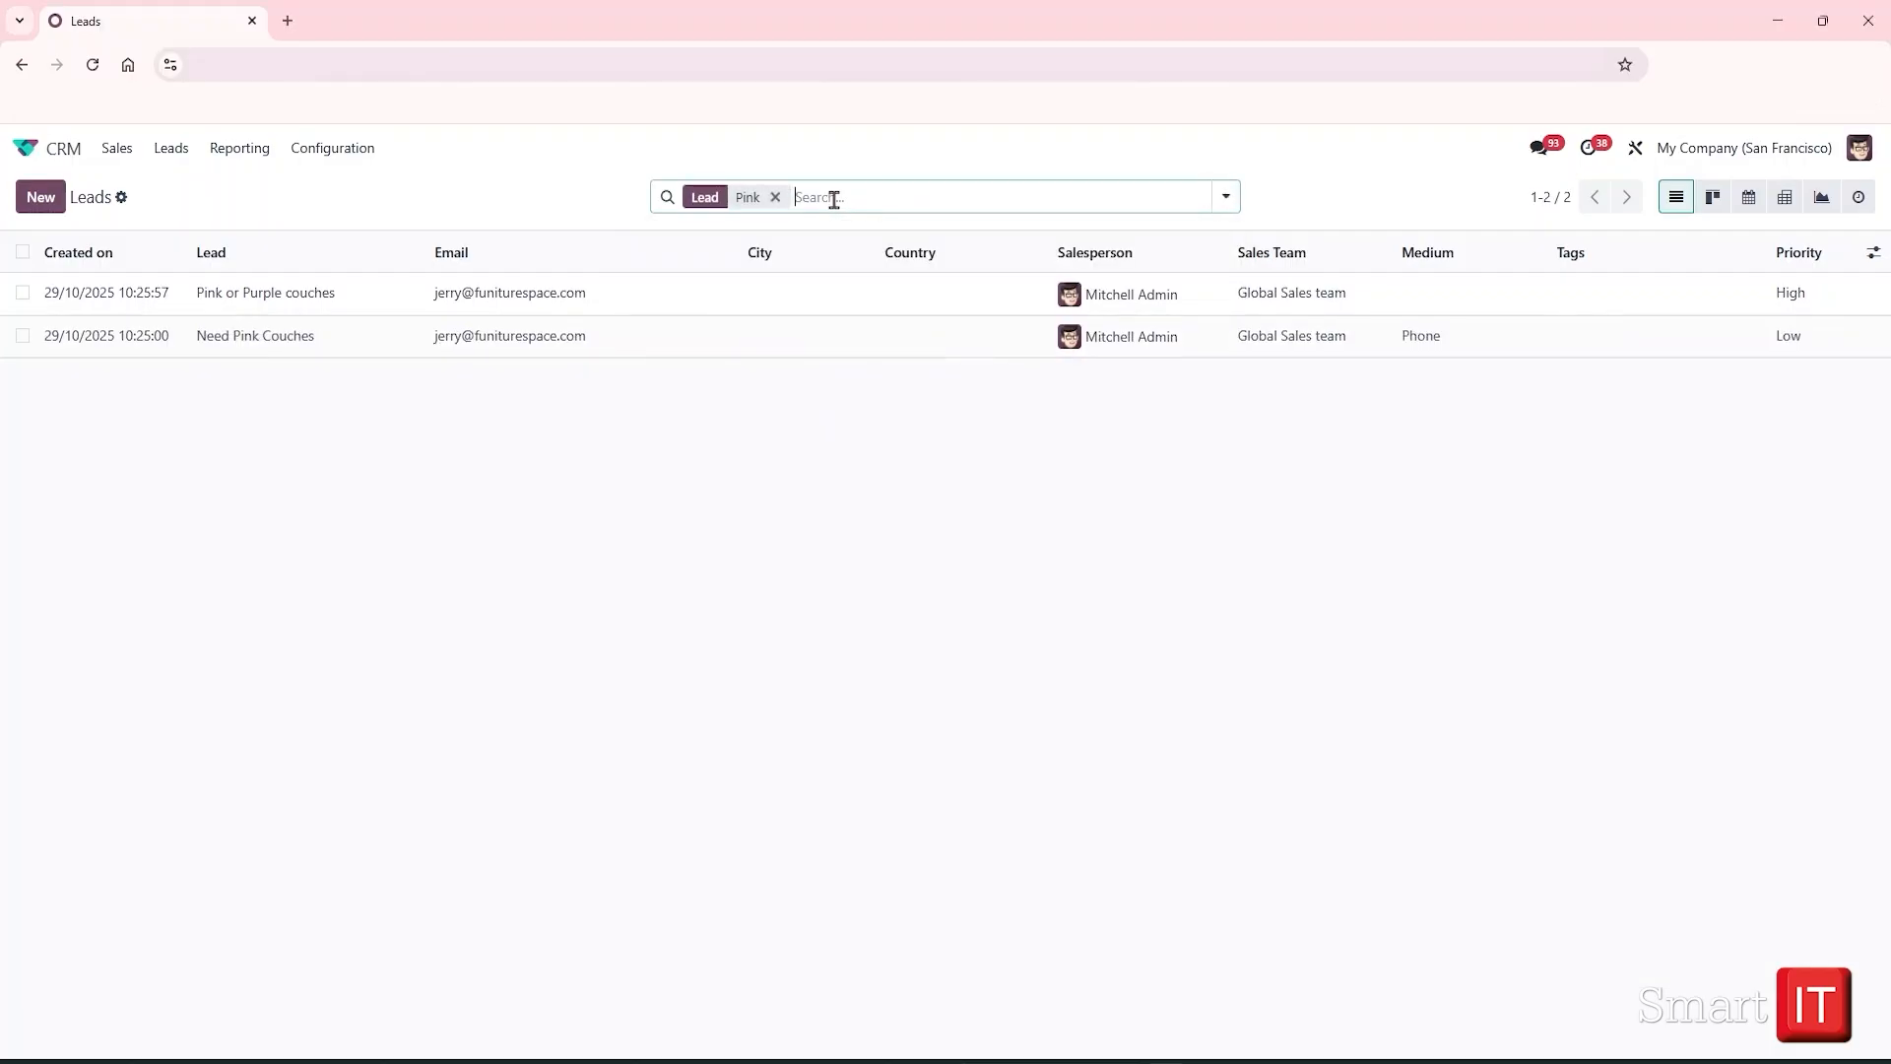
left_click(331, 342)
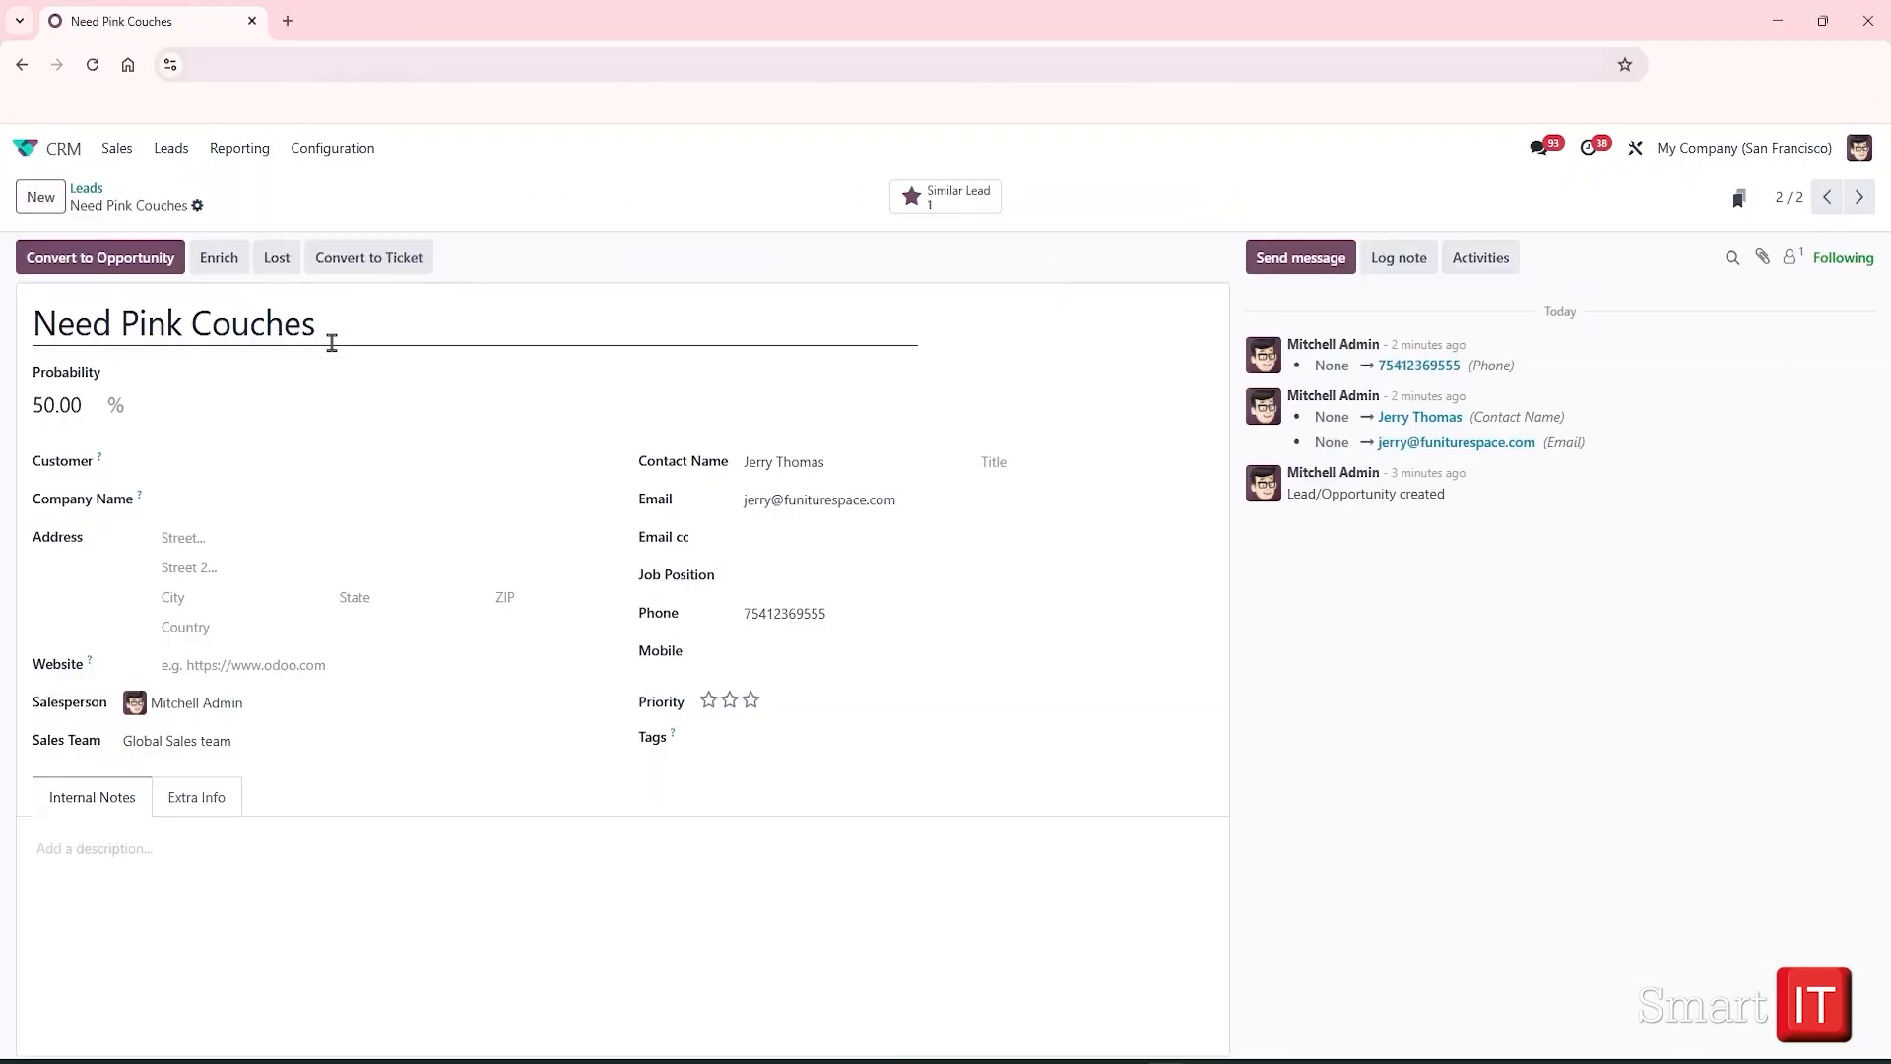
left_click(984, 198)
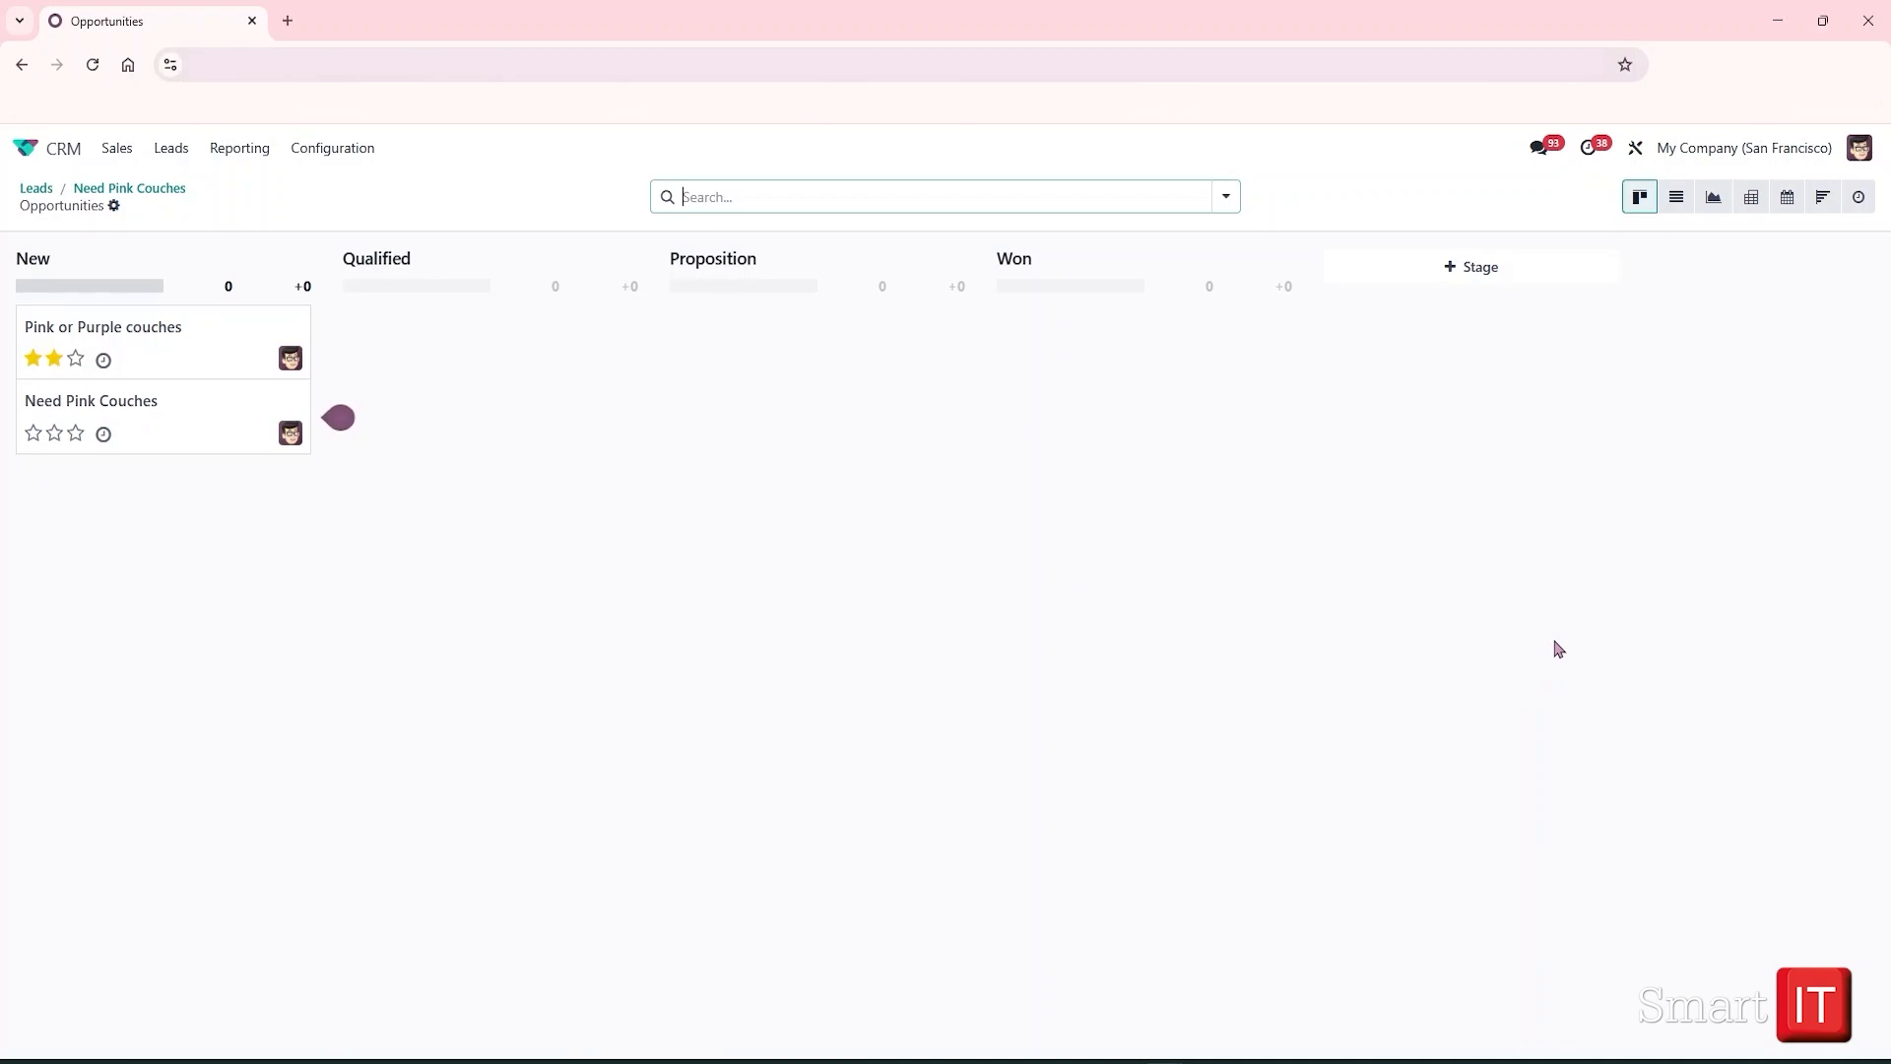
In list view, select Pink or Purple couches and Need Pink Couches and choose Merge
left_click(1674, 200)
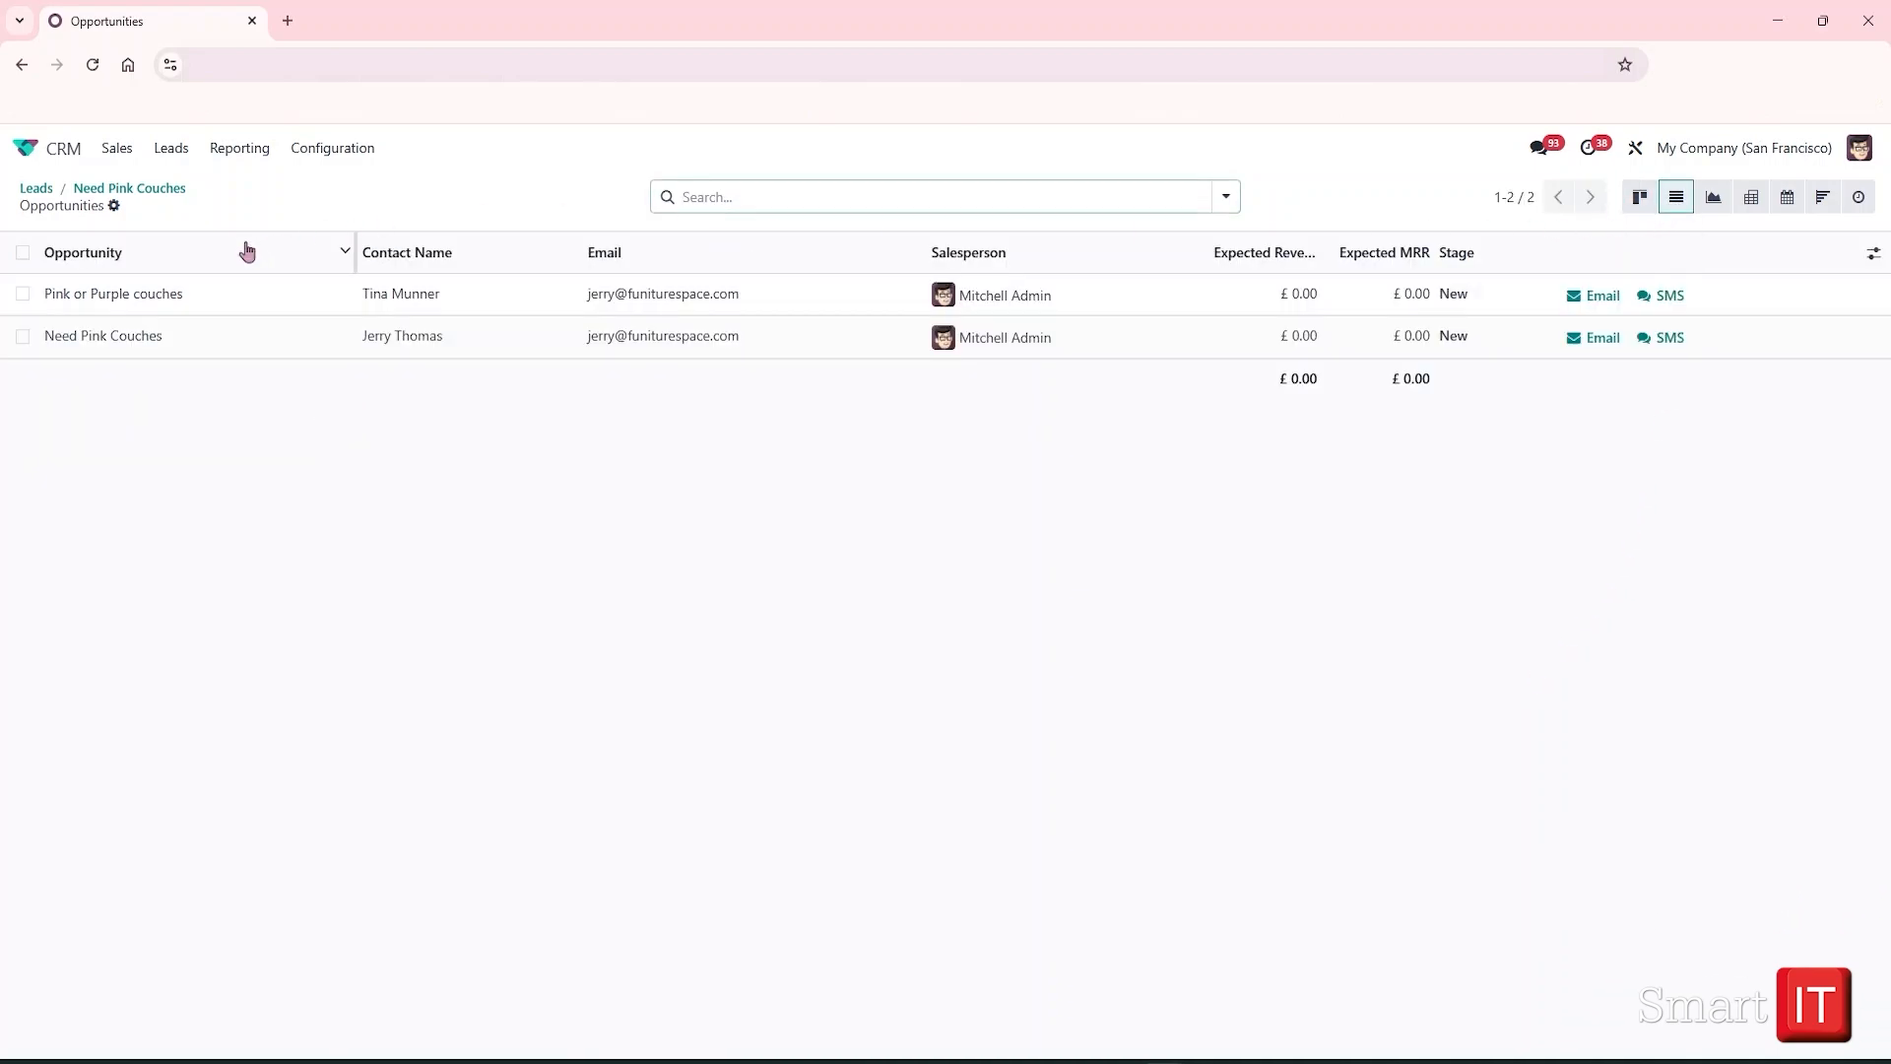
left_click(22, 293)
left_click(22, 336)
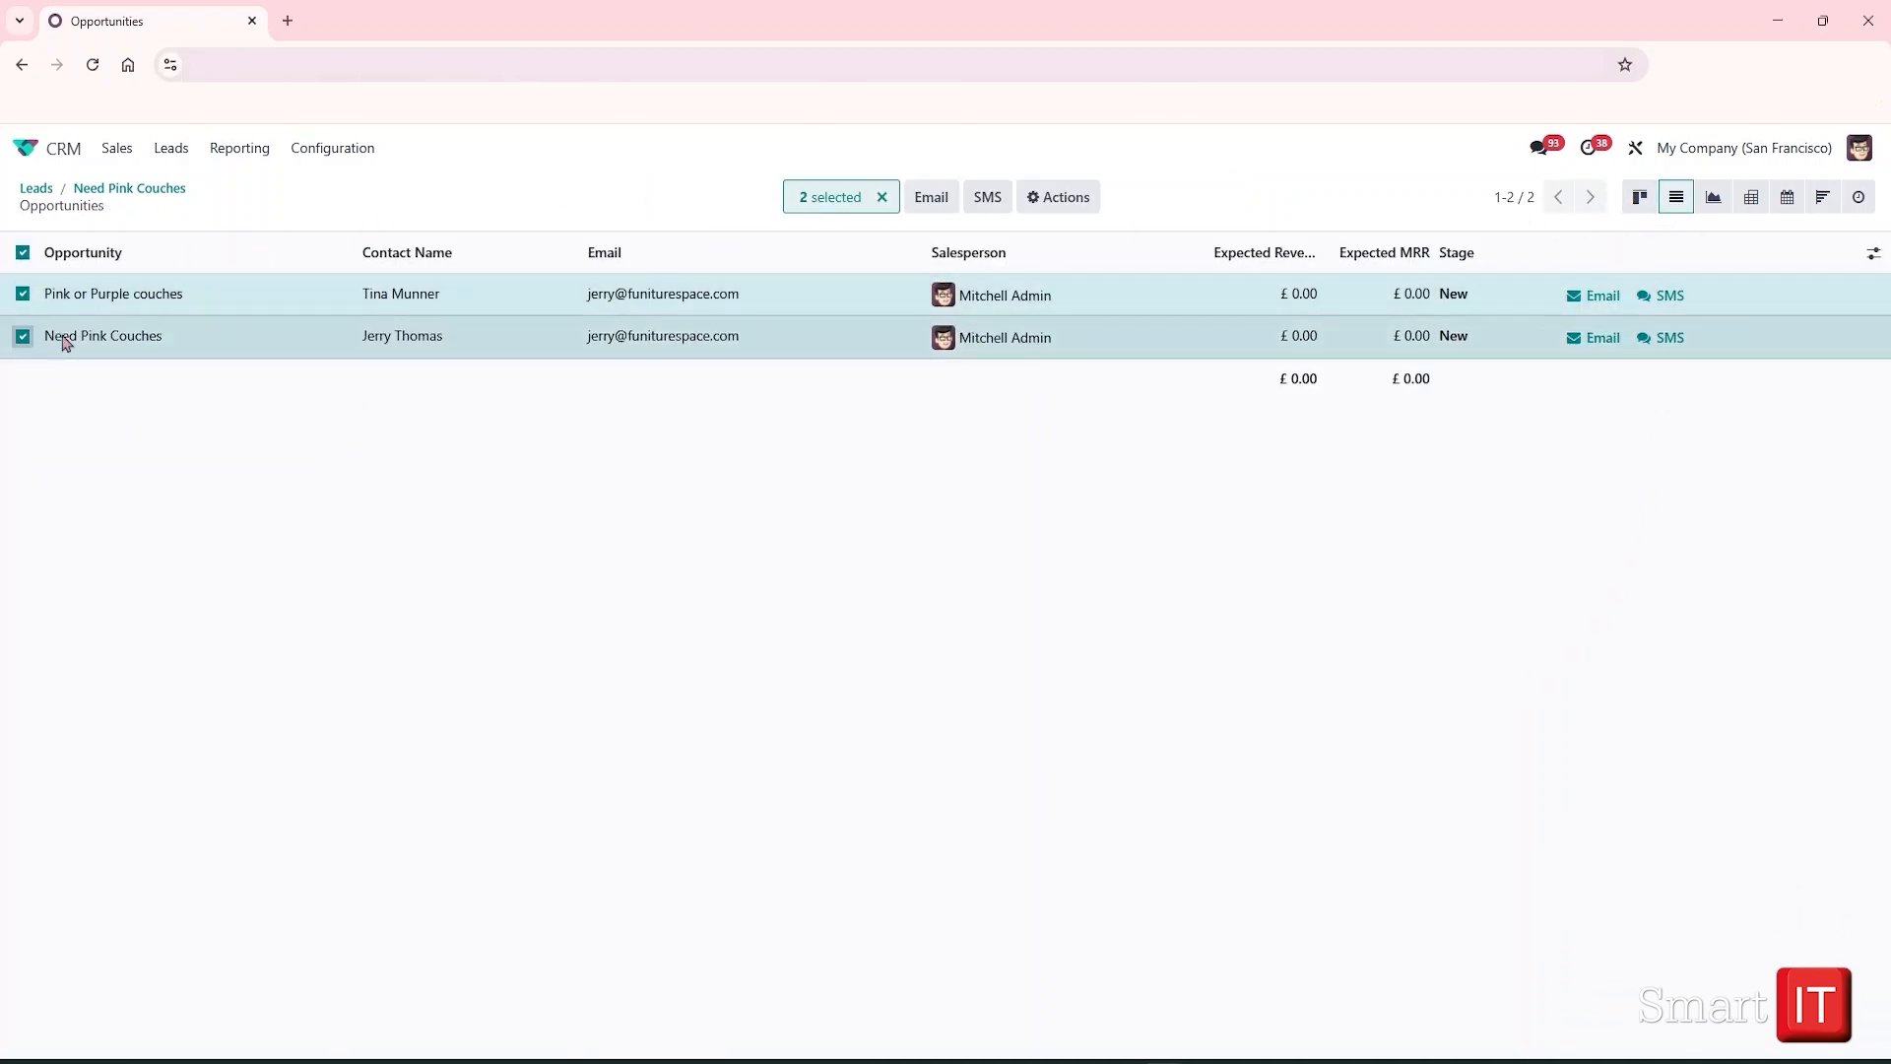
left_click(1045, 200)
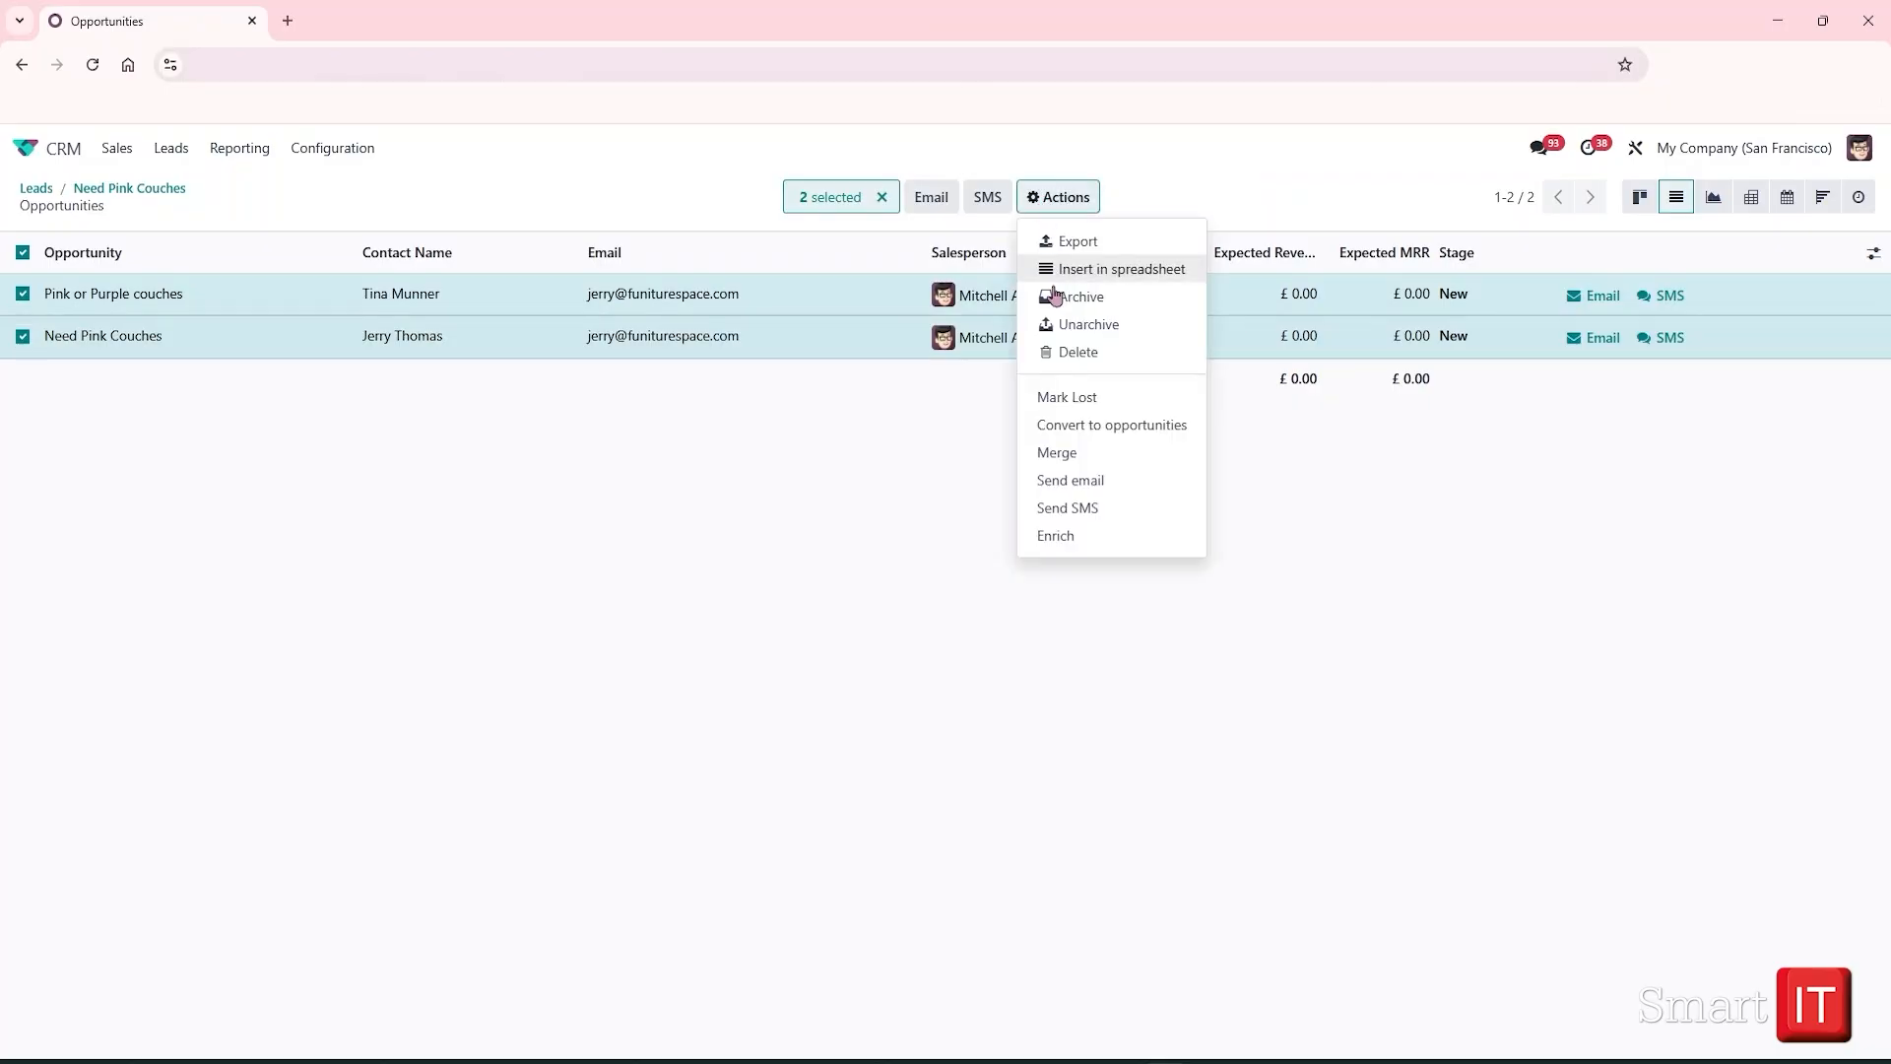
left_click(1064, 458)
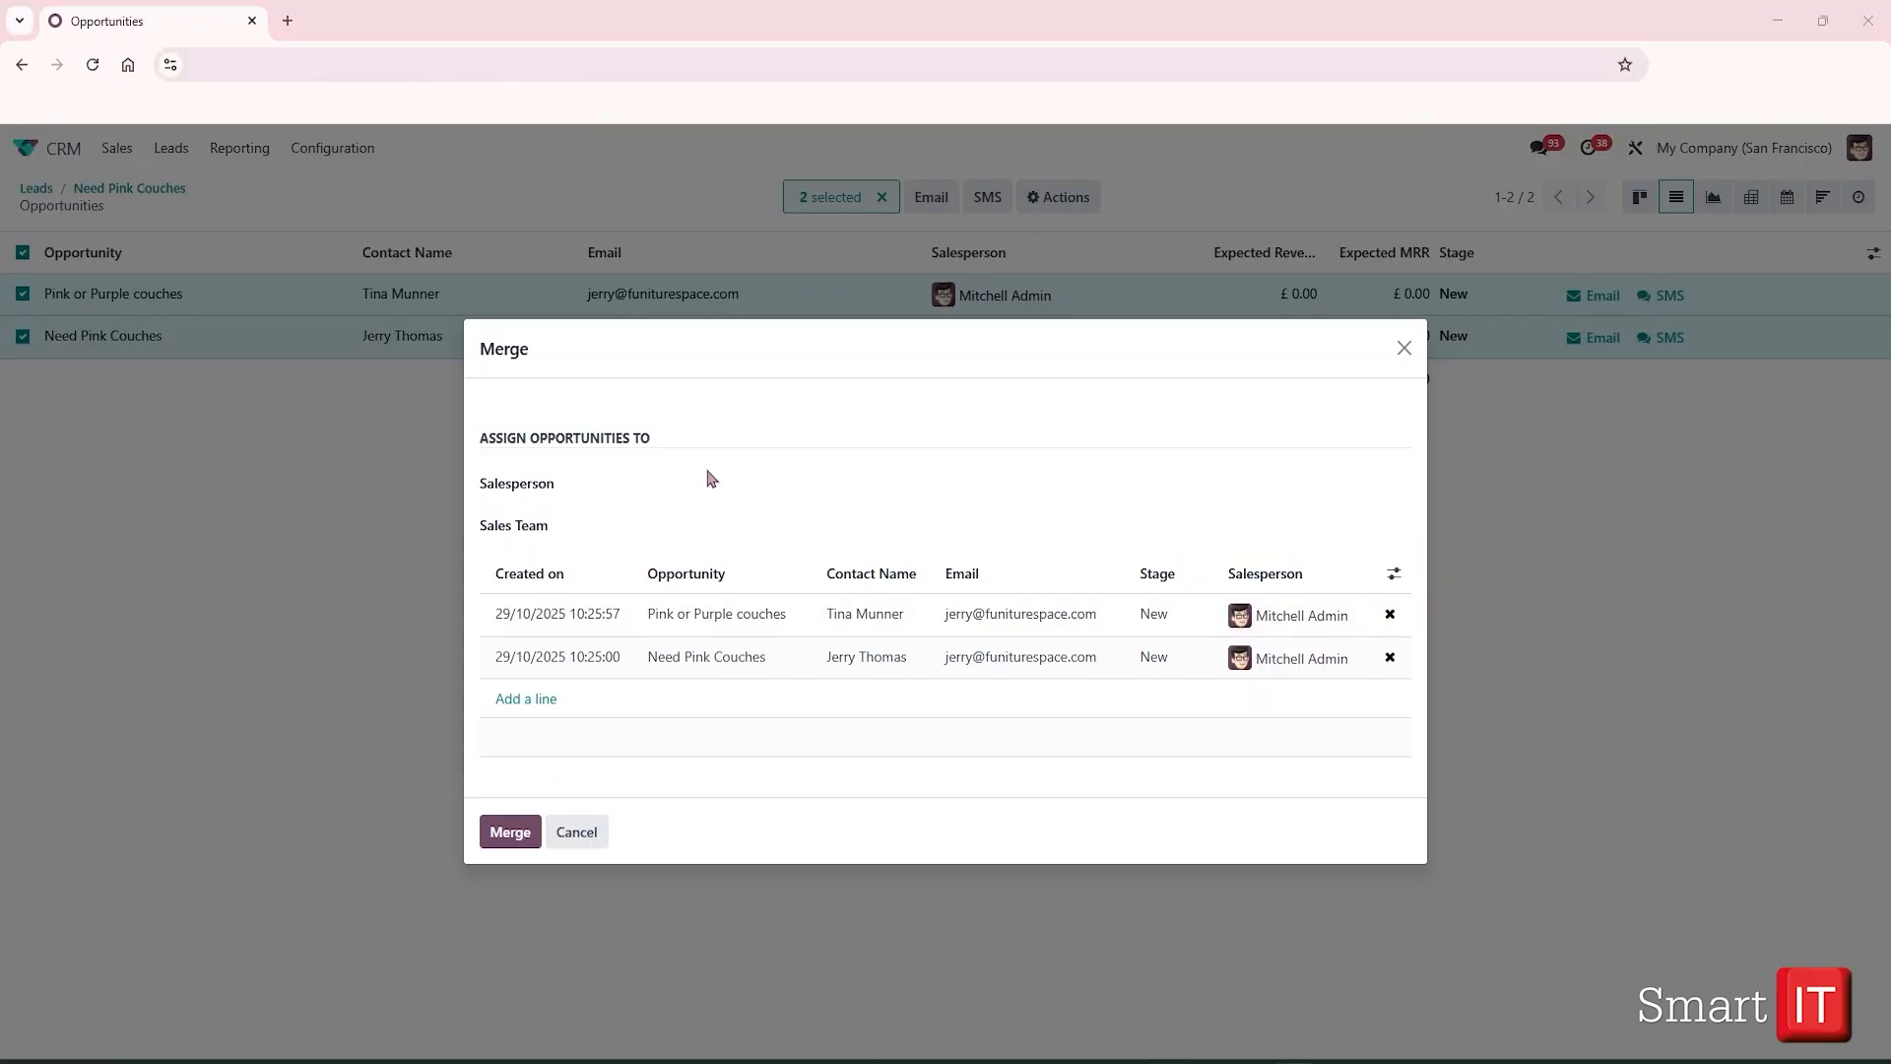
Assign a salesperson with the Global Sales team, and add the Couches opportunity to the merge
left_click(684, 489)
left_click(689, 522)
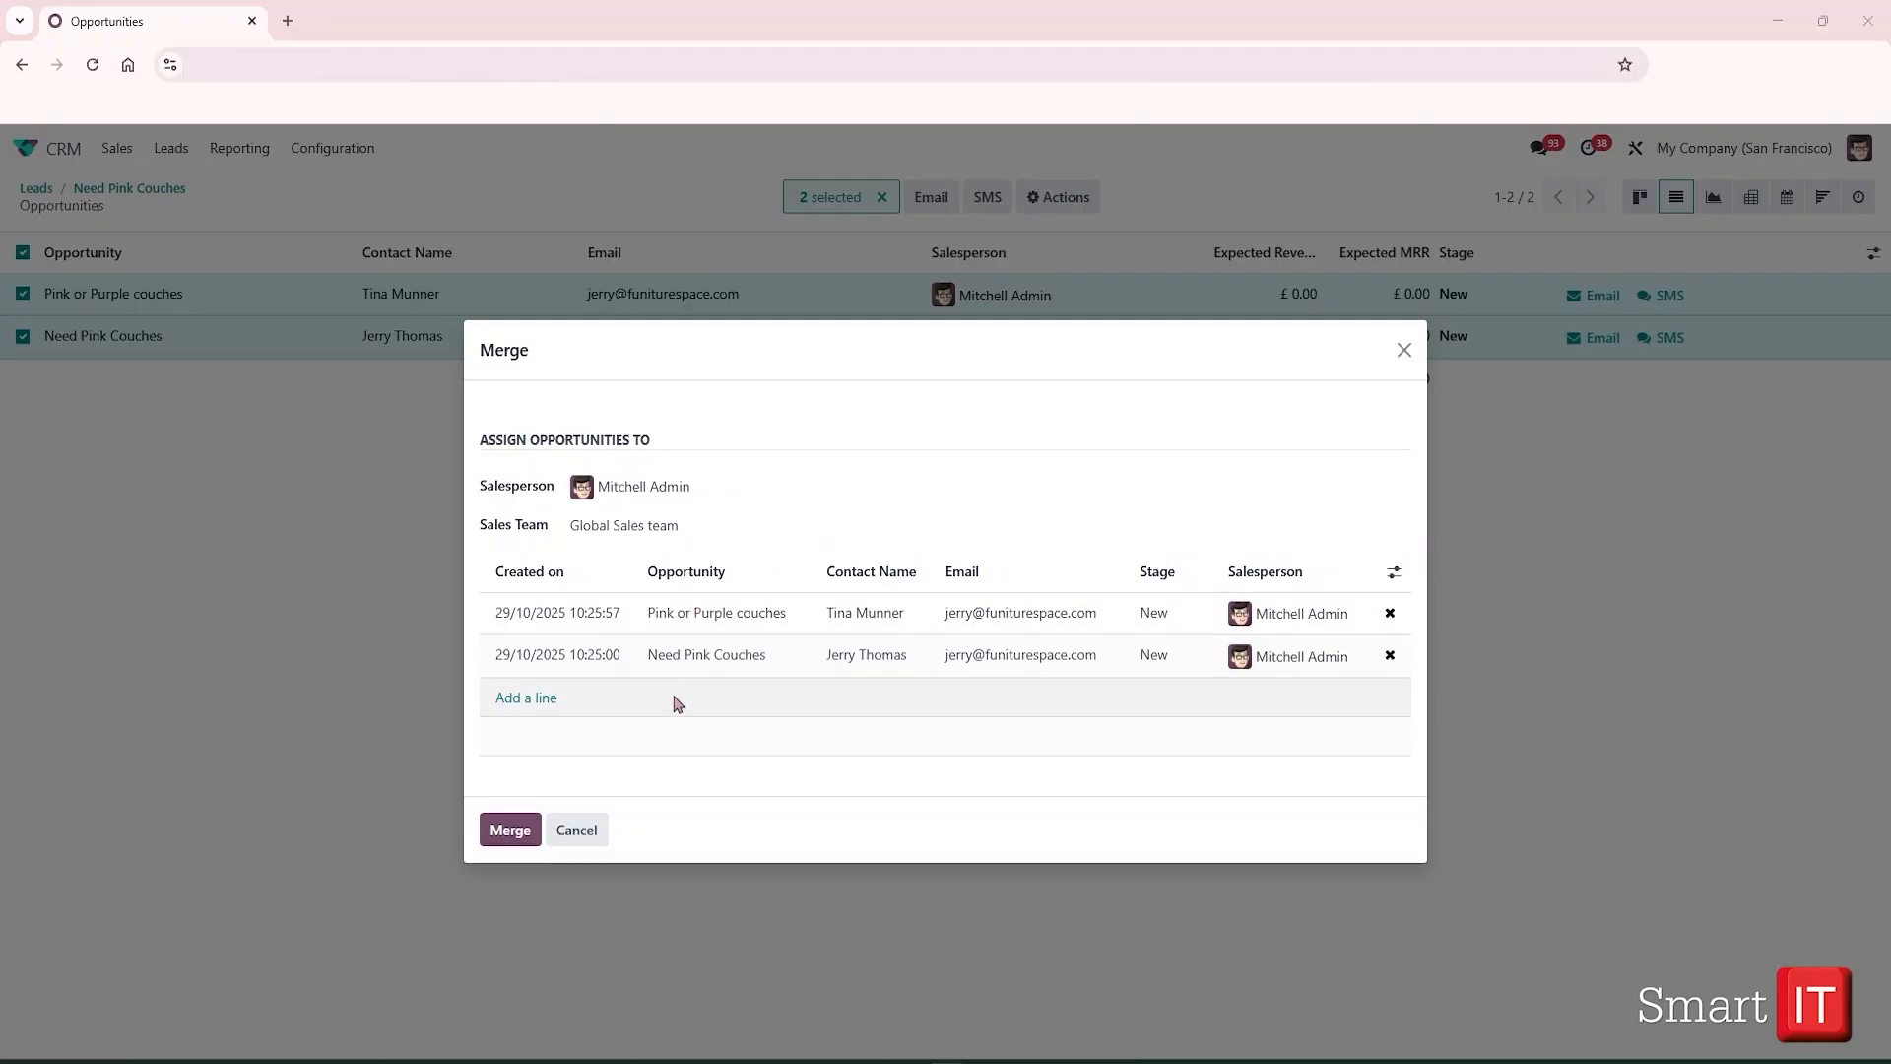
left_click(541, 699)
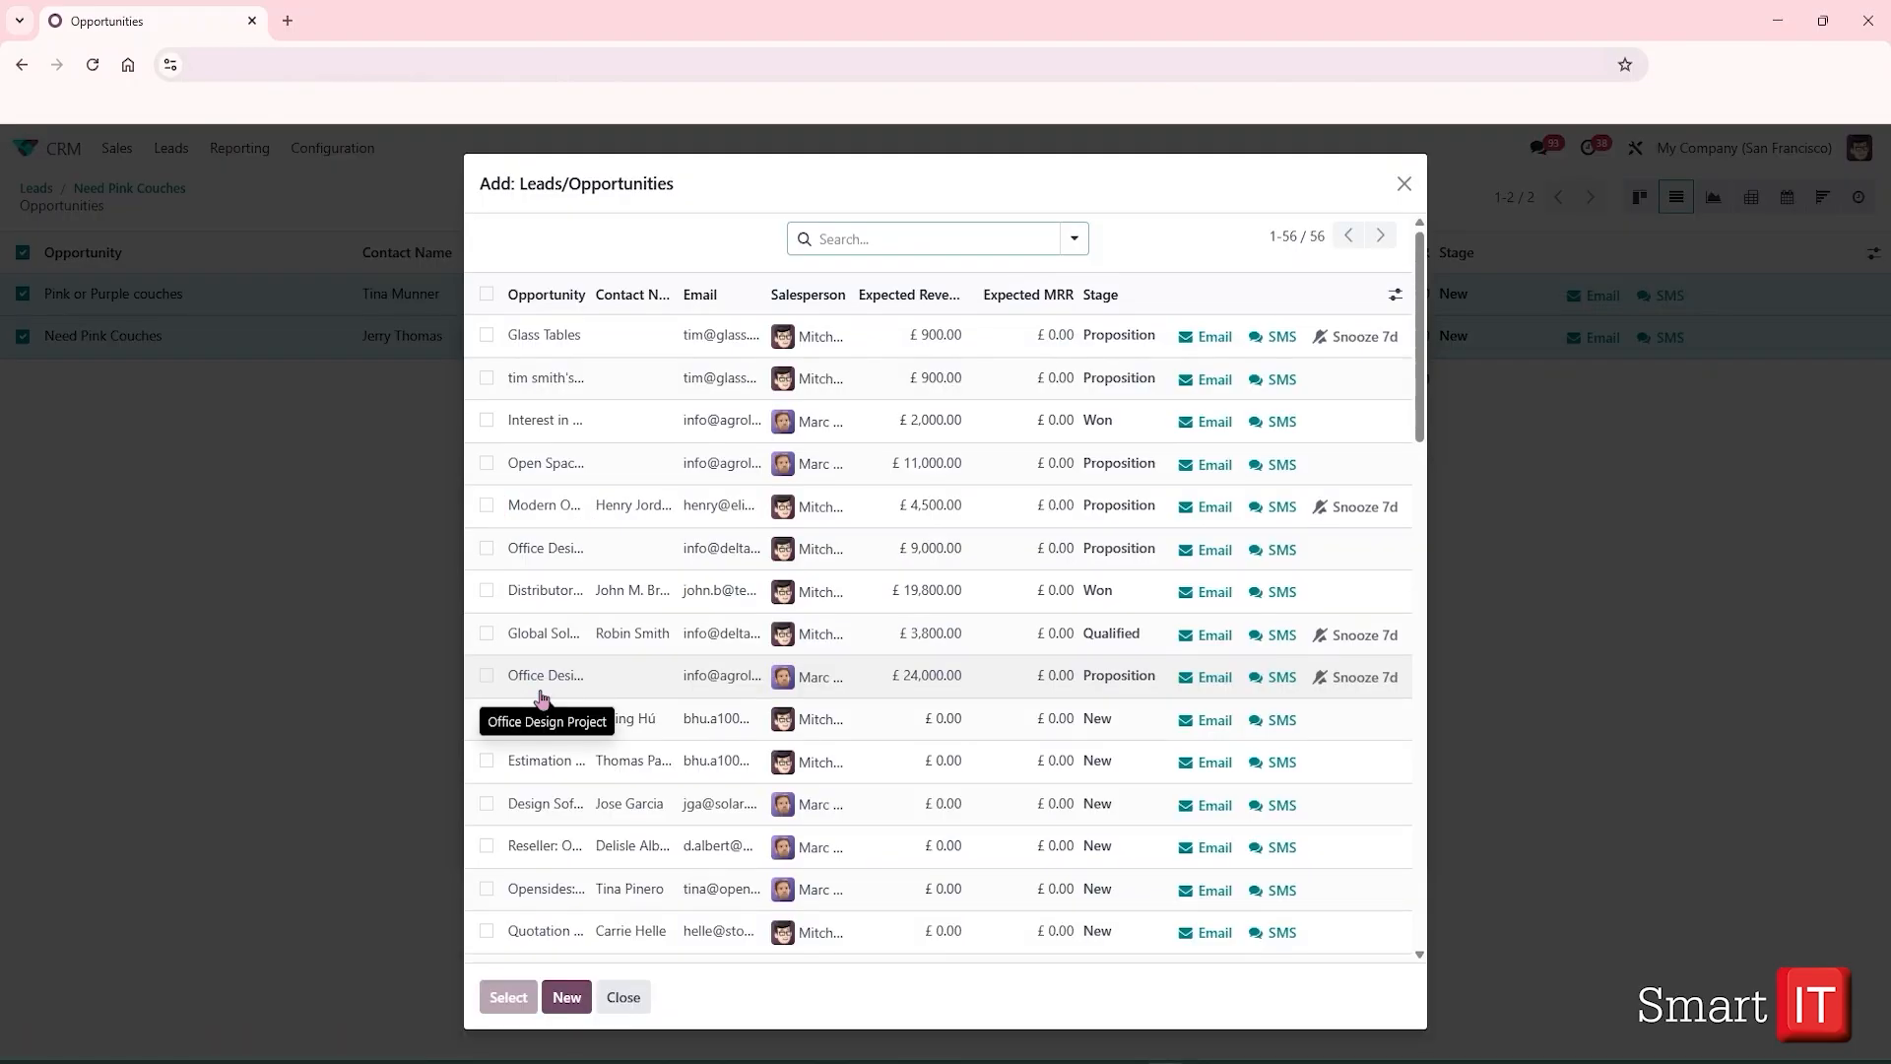
left_click(866, 237)
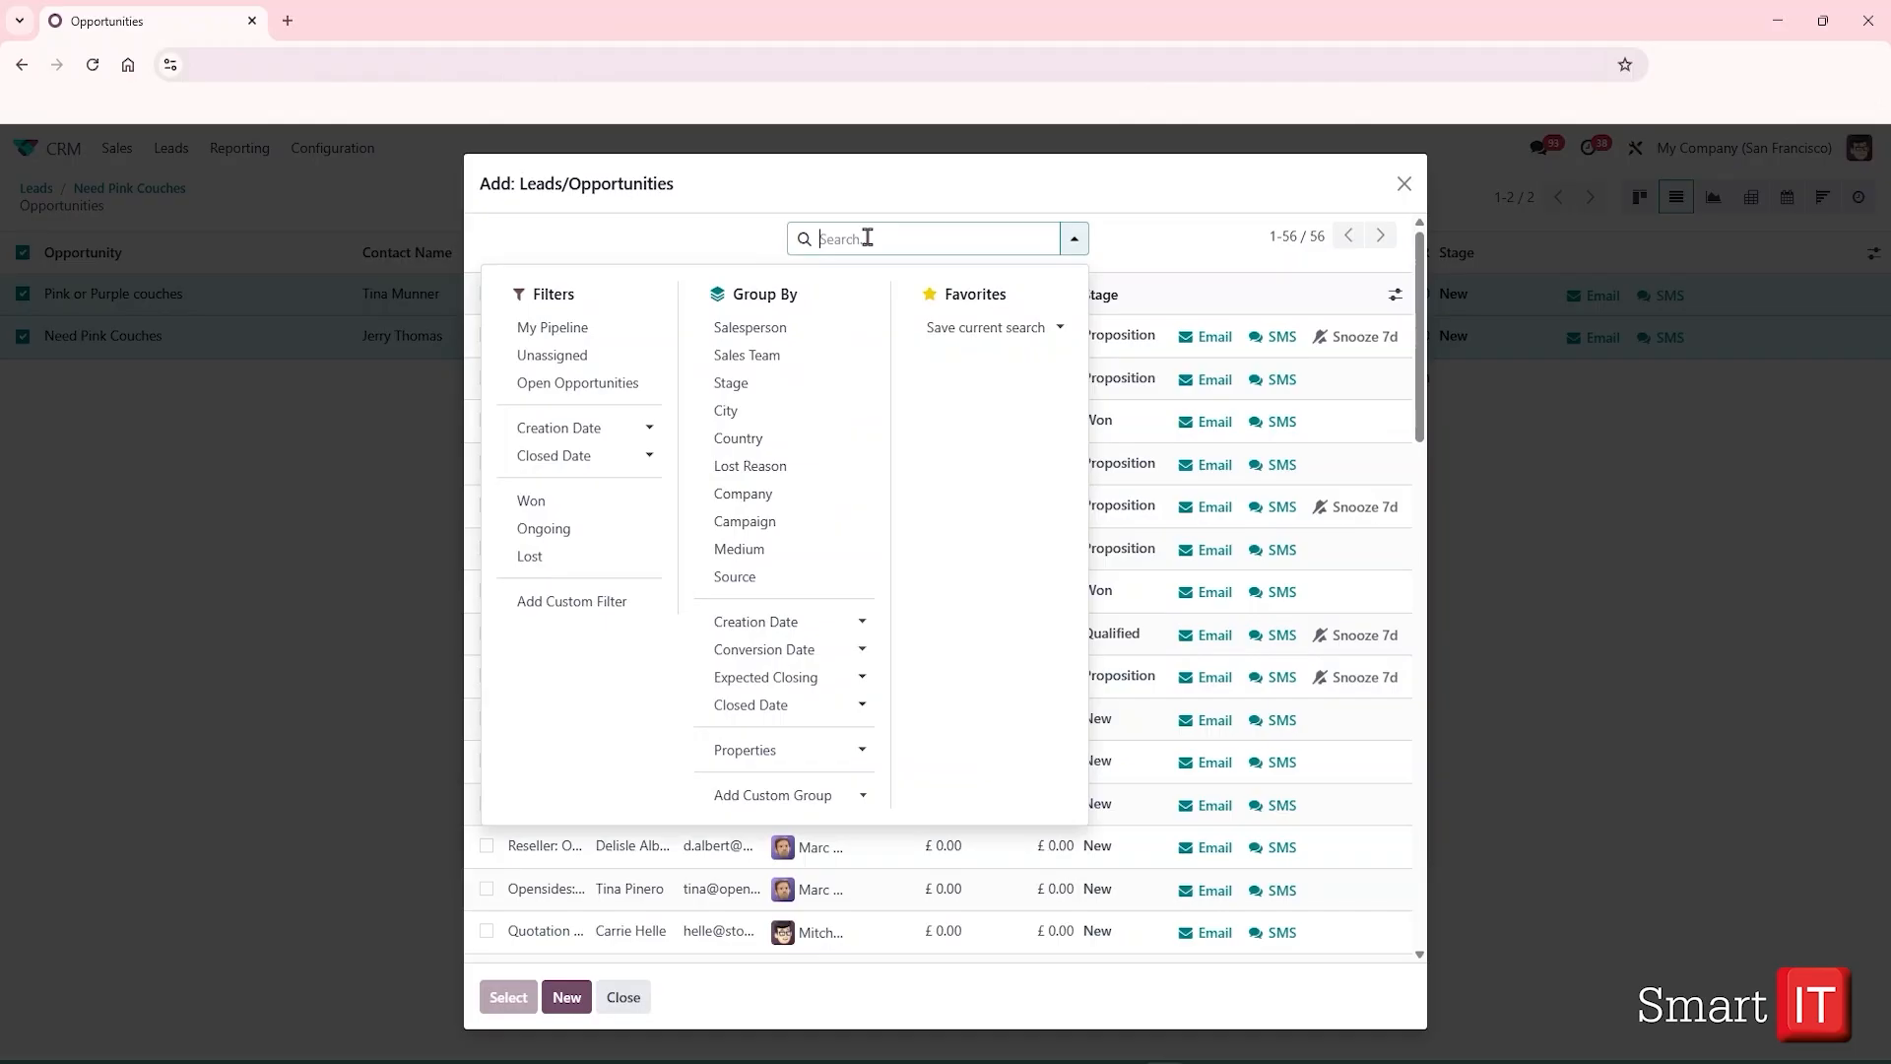
type("couches")
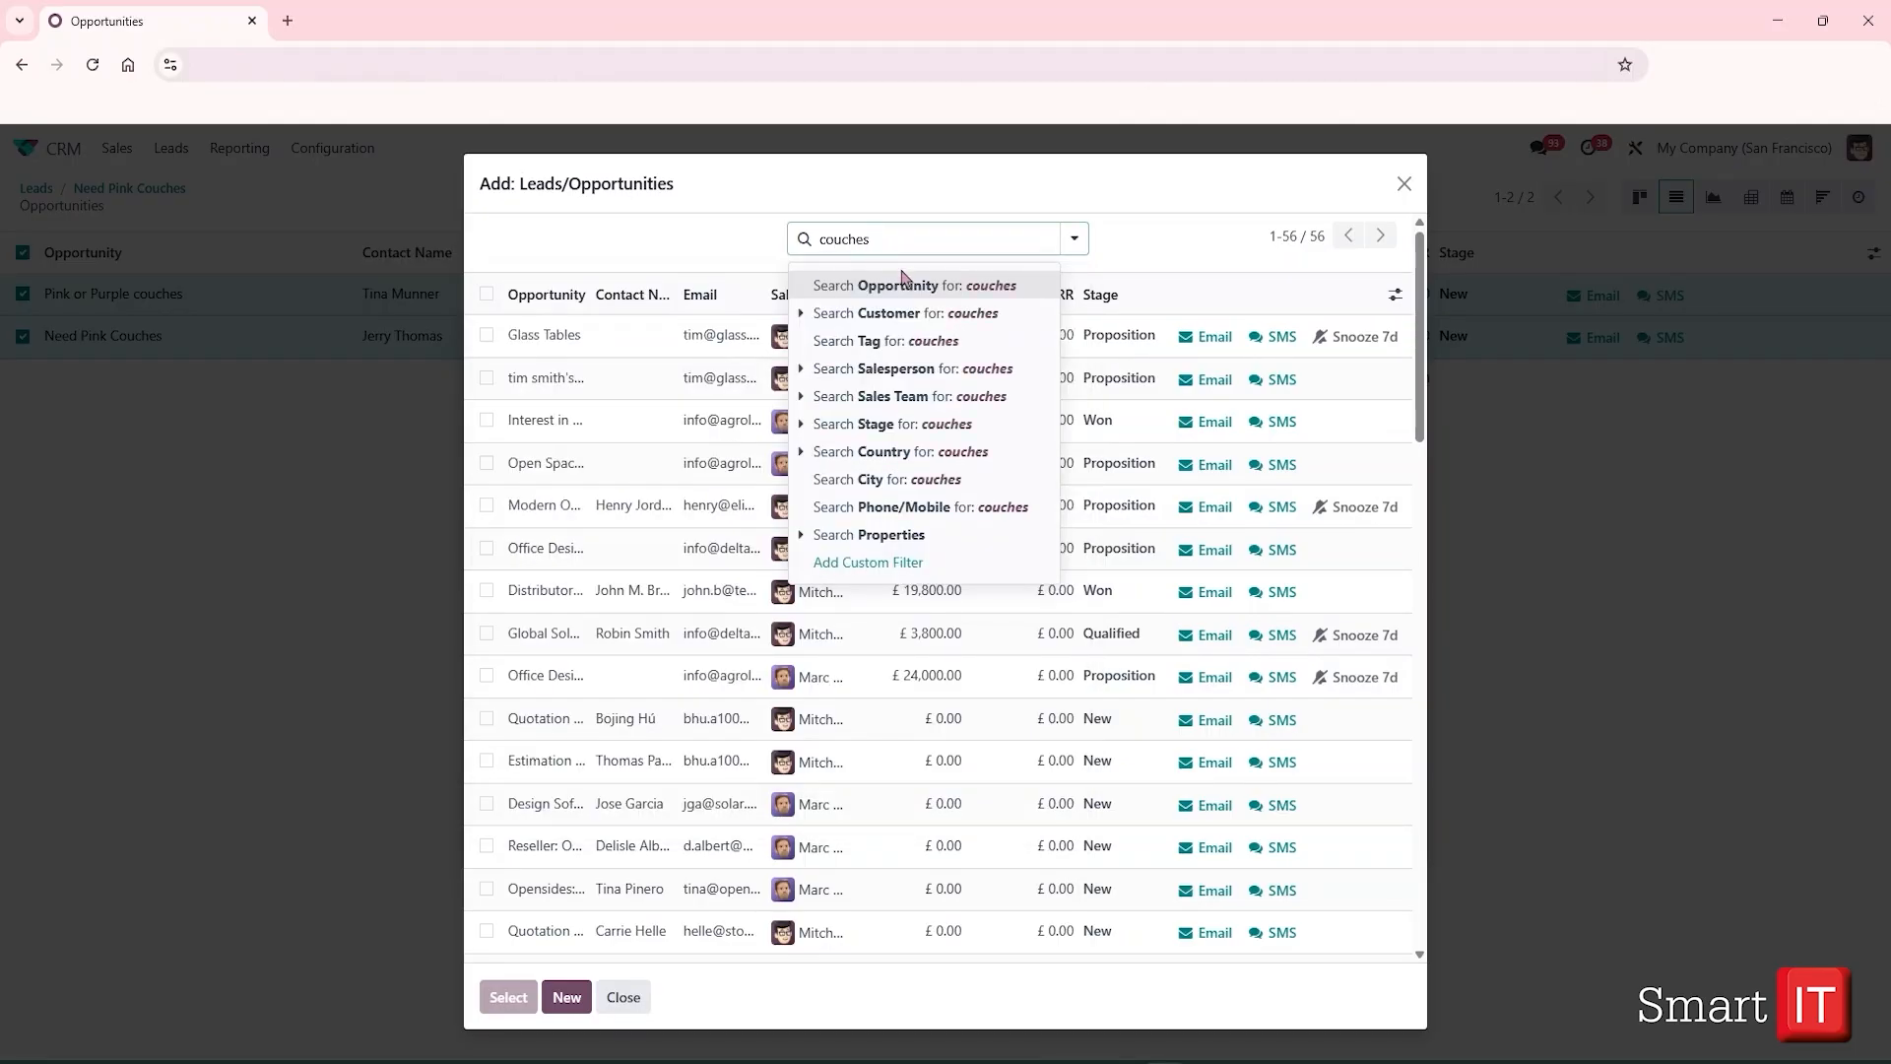
left_click(902, 284)
left_click(581, 618)
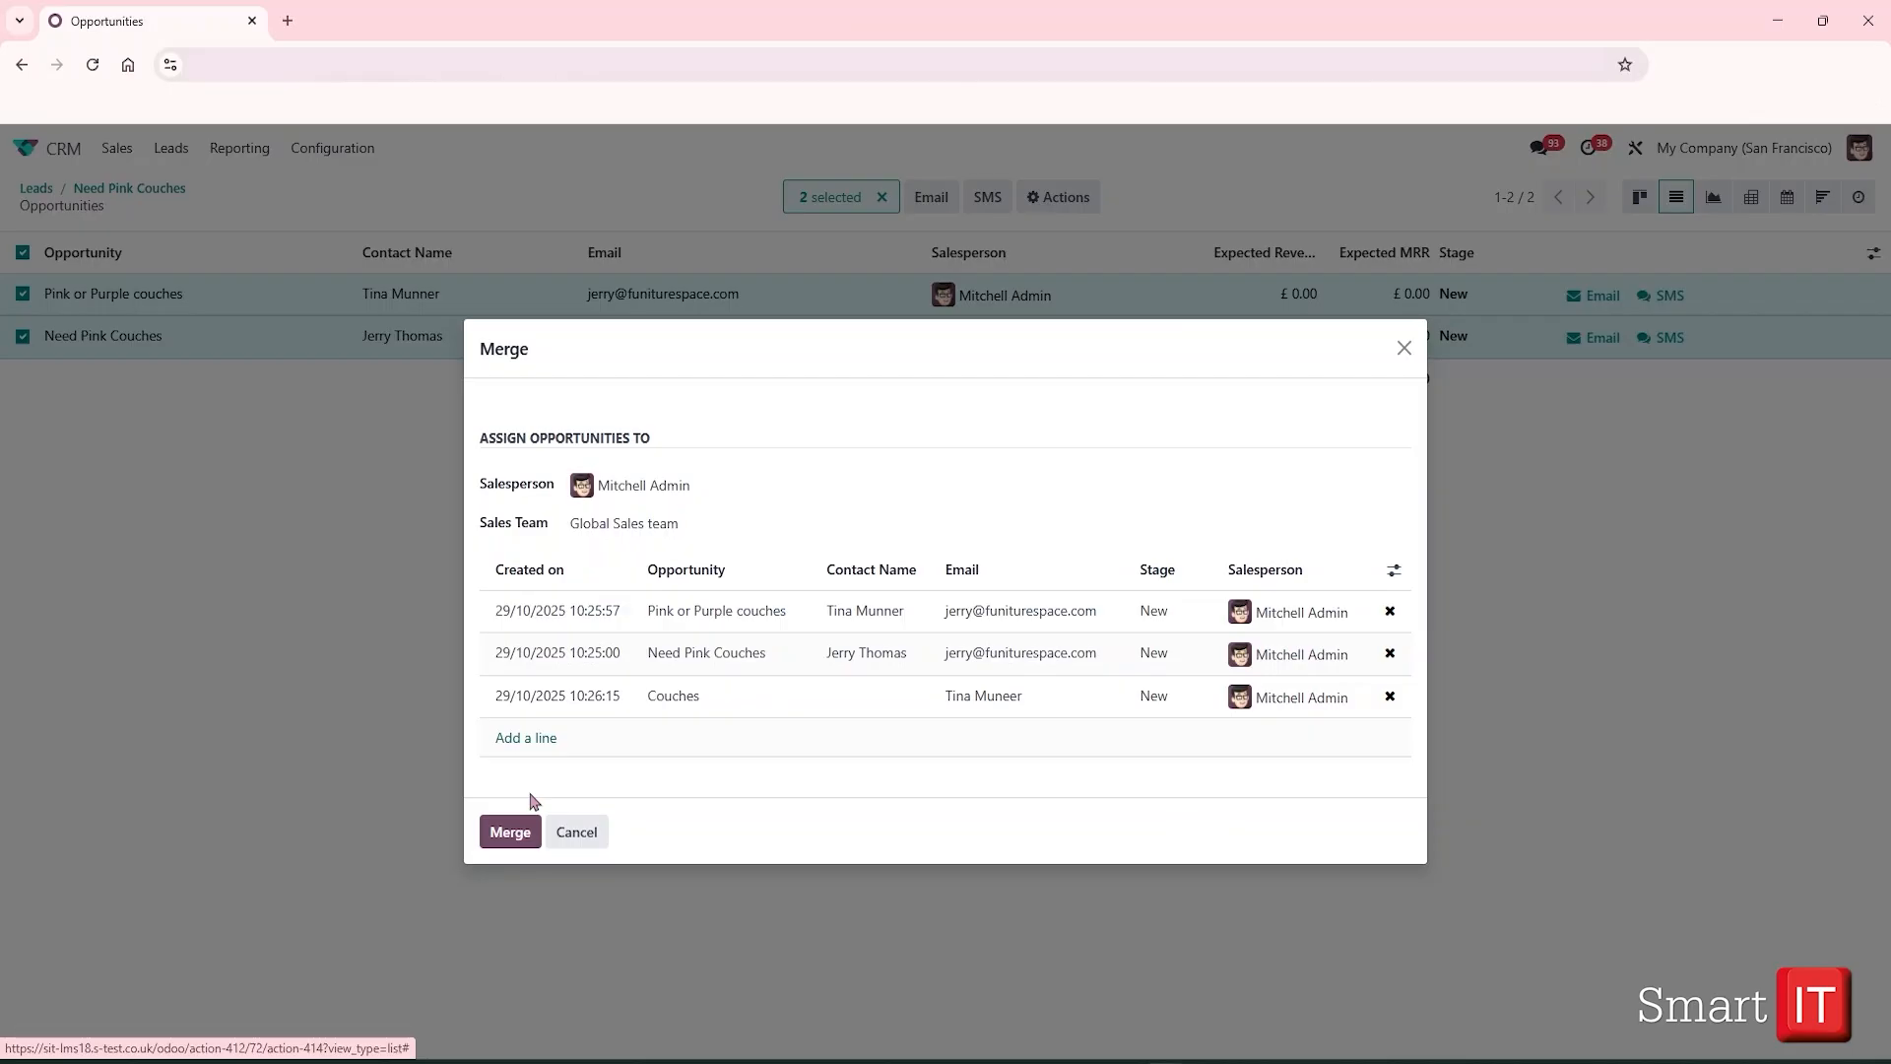
Merge the three couch opportunities into Need Pink Couches and expand both Read More notes
left_click(509, 833)
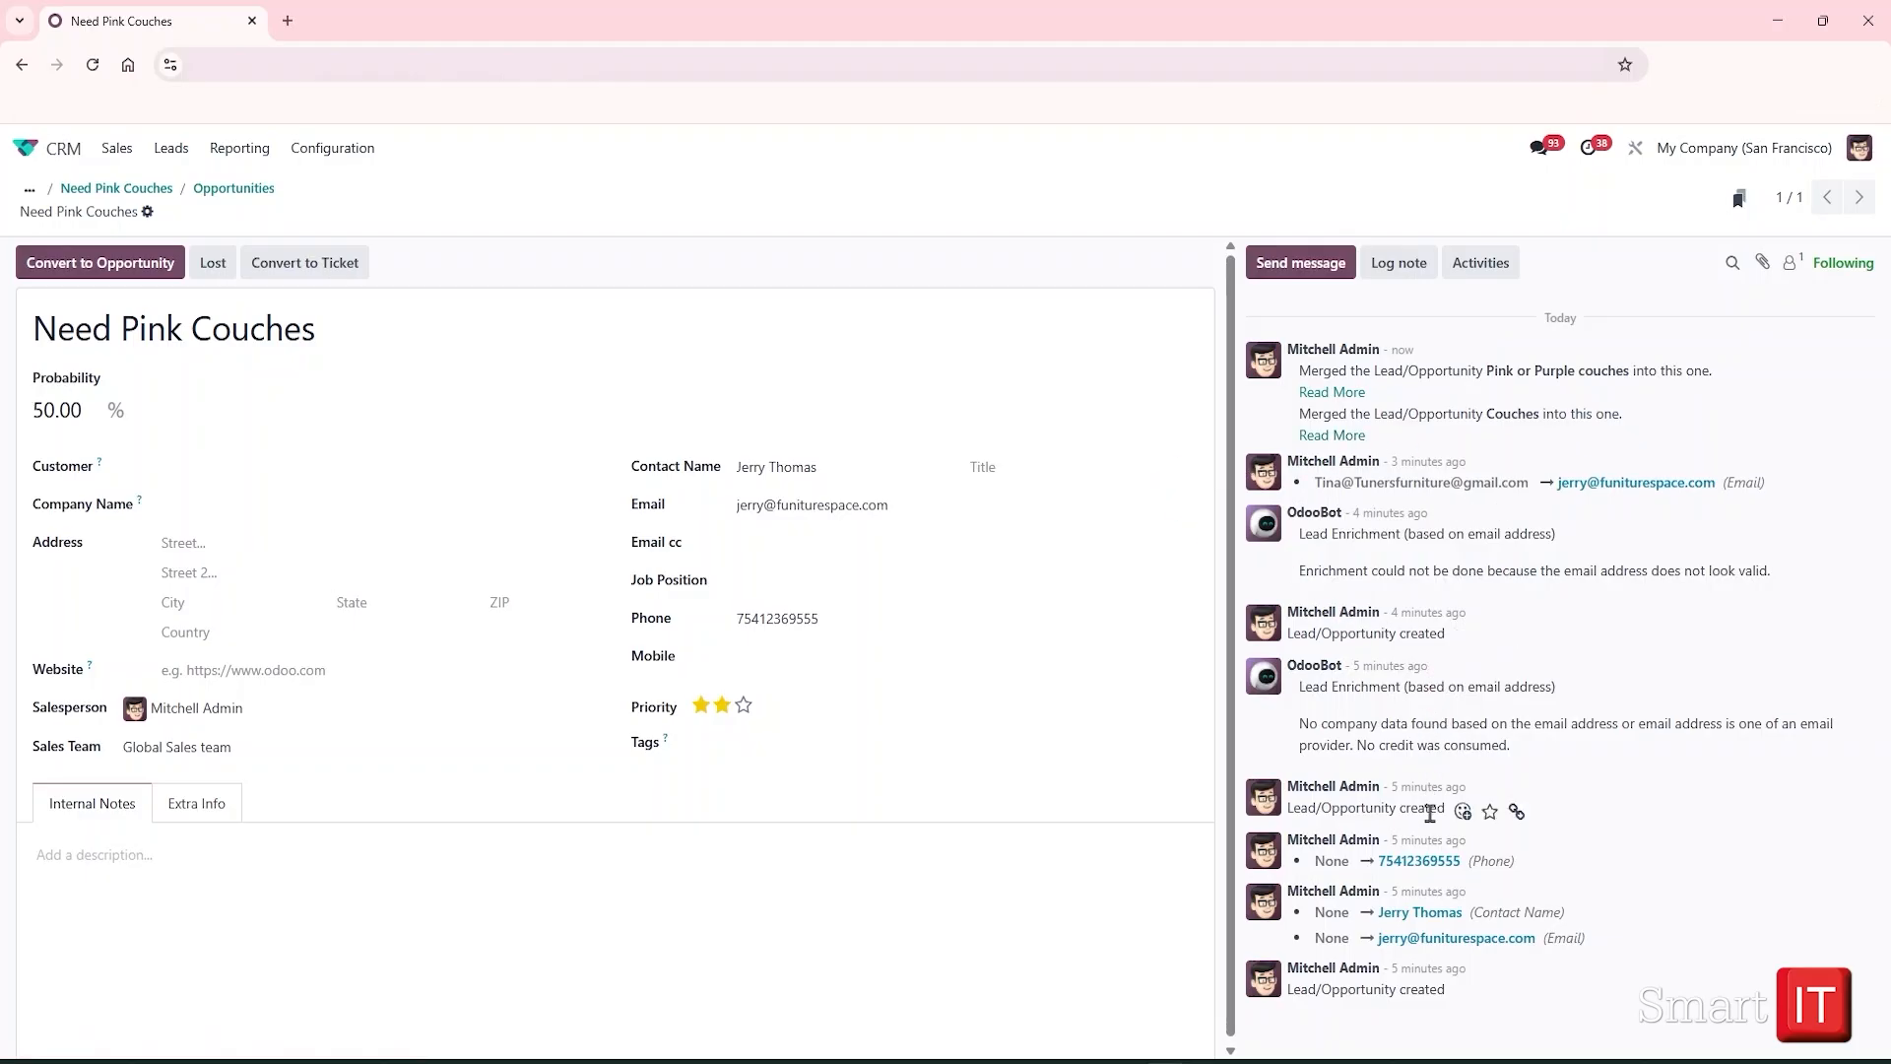
left_click(1334, 393)
left_click(1342, 738)
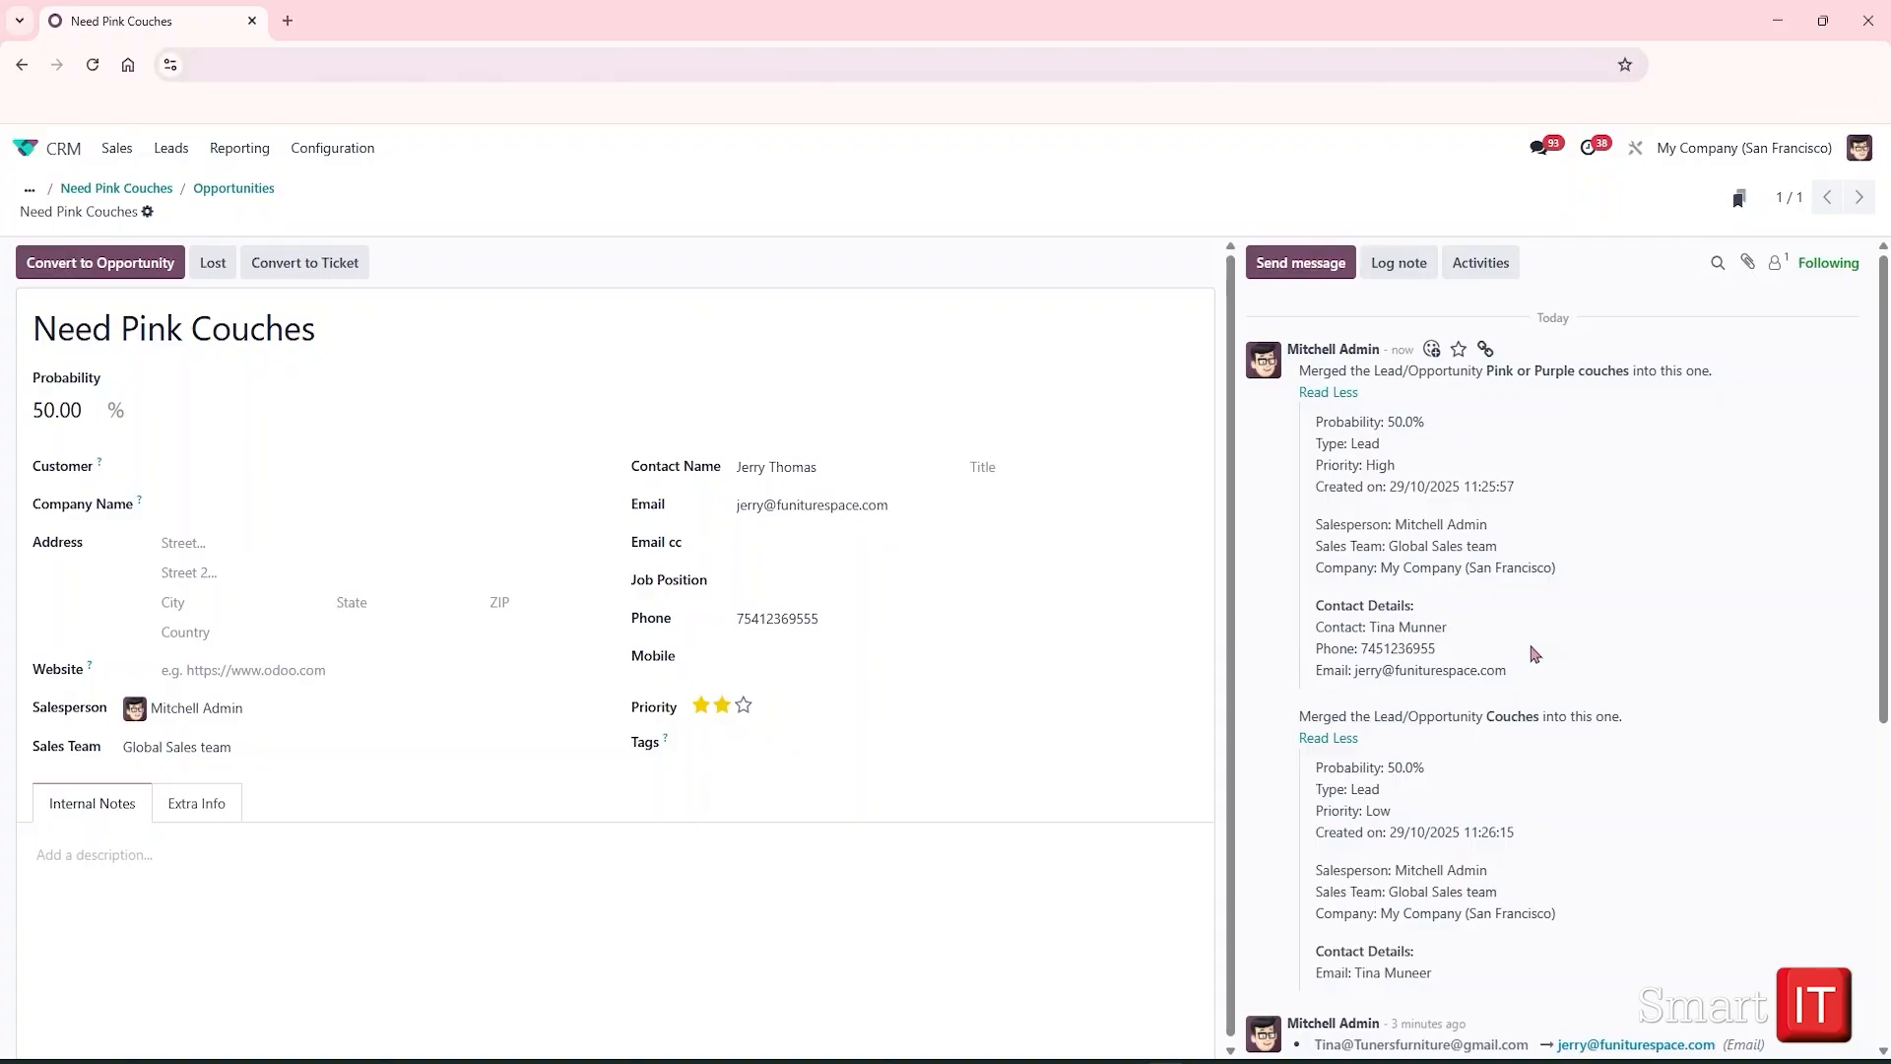
Leave the Need Pink Couches record via the home icon to reach the Odoo app grid
left_click(24, 151)
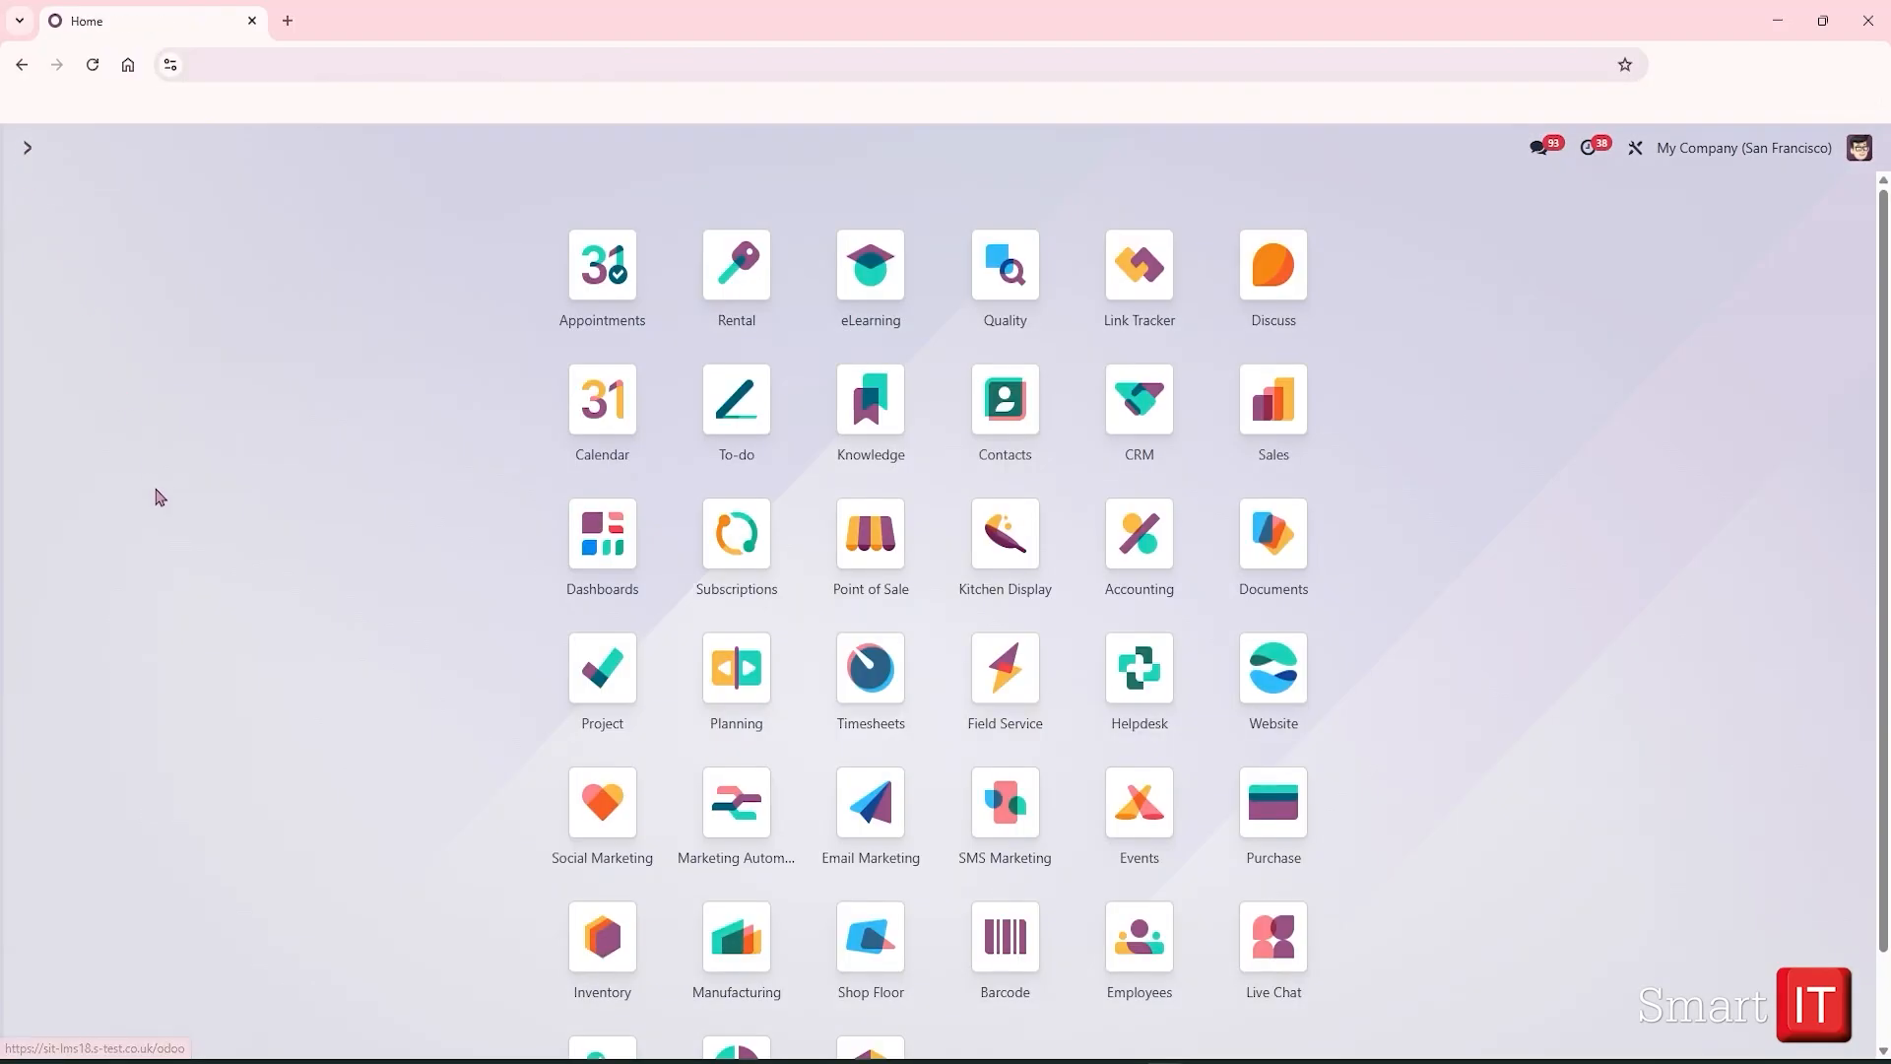
scroll(161, 498, "down", 2)
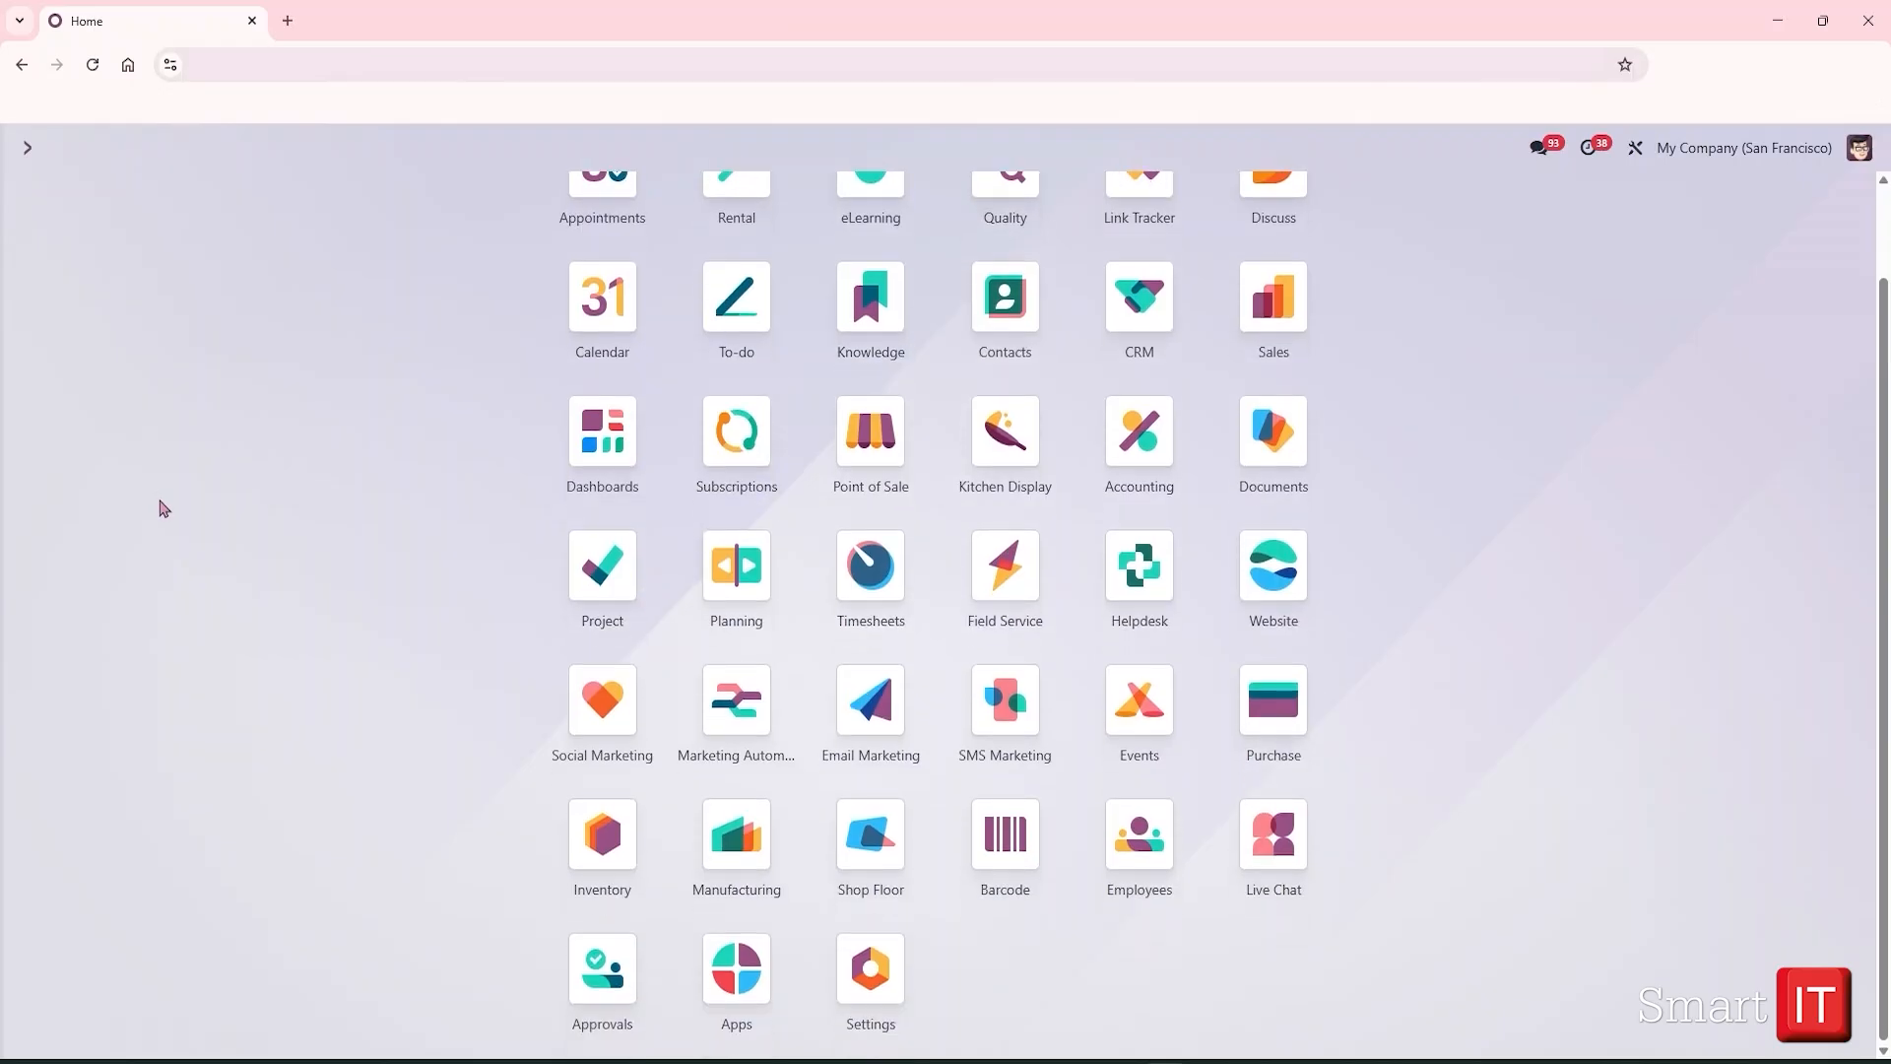